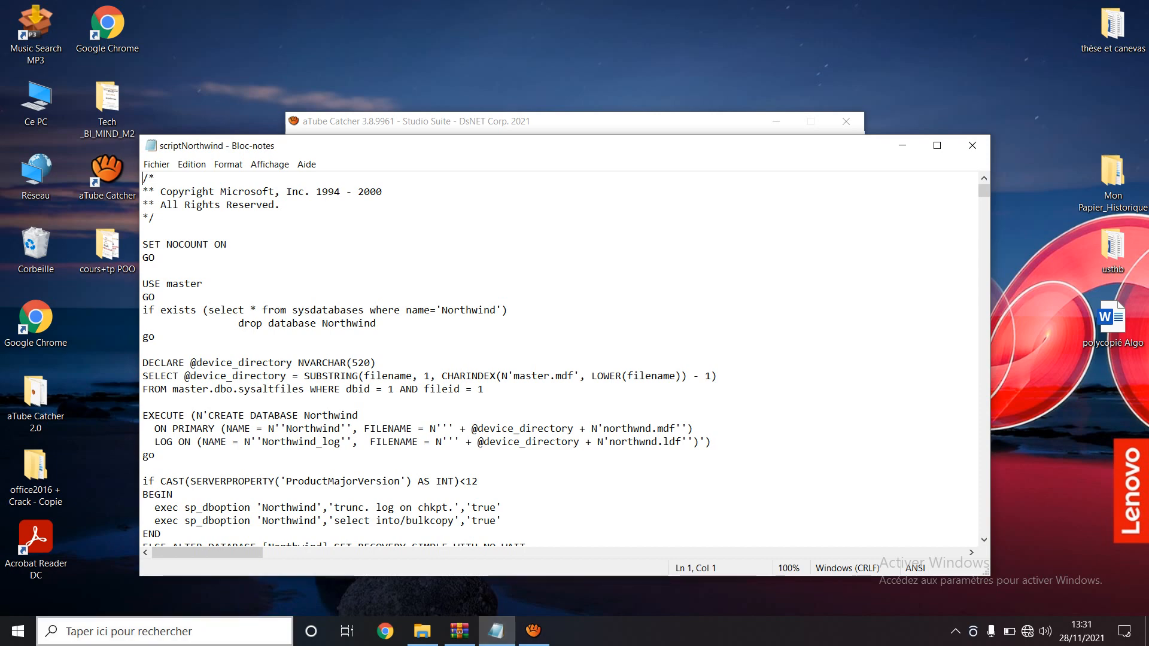
- Open Microsoft SQL Server Management Studio 18, connect to the preset database engine with Windows authentication and list its databases
{"action": "left_click", "coordinate": [66, 631]}
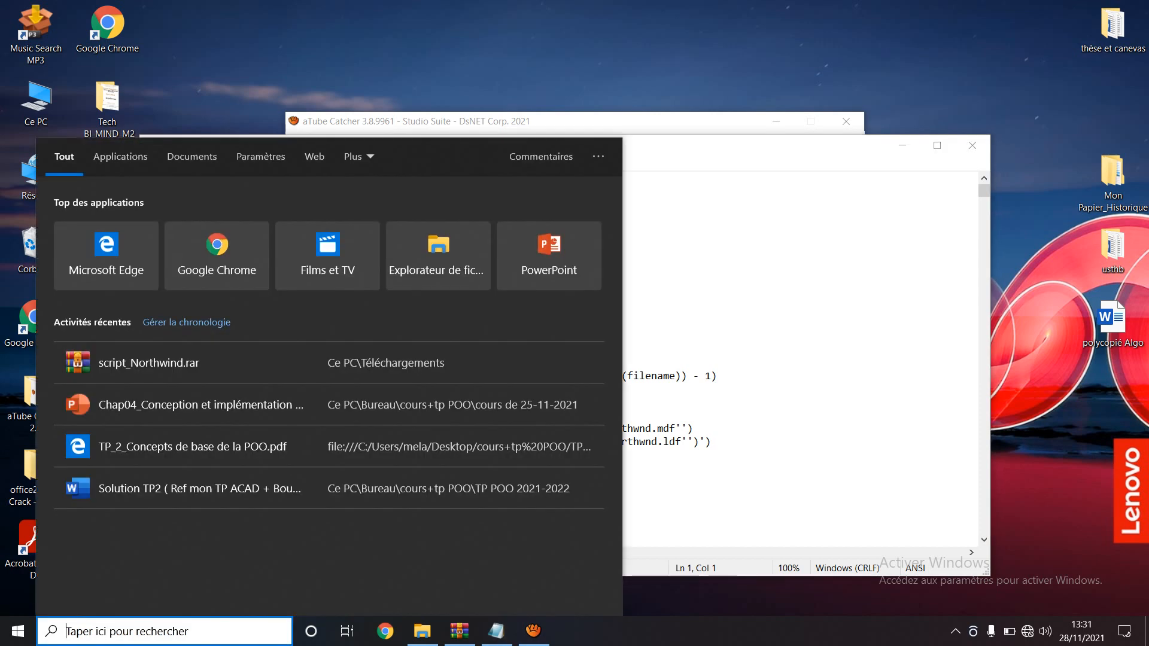
{"action": "type", "text": "m"}
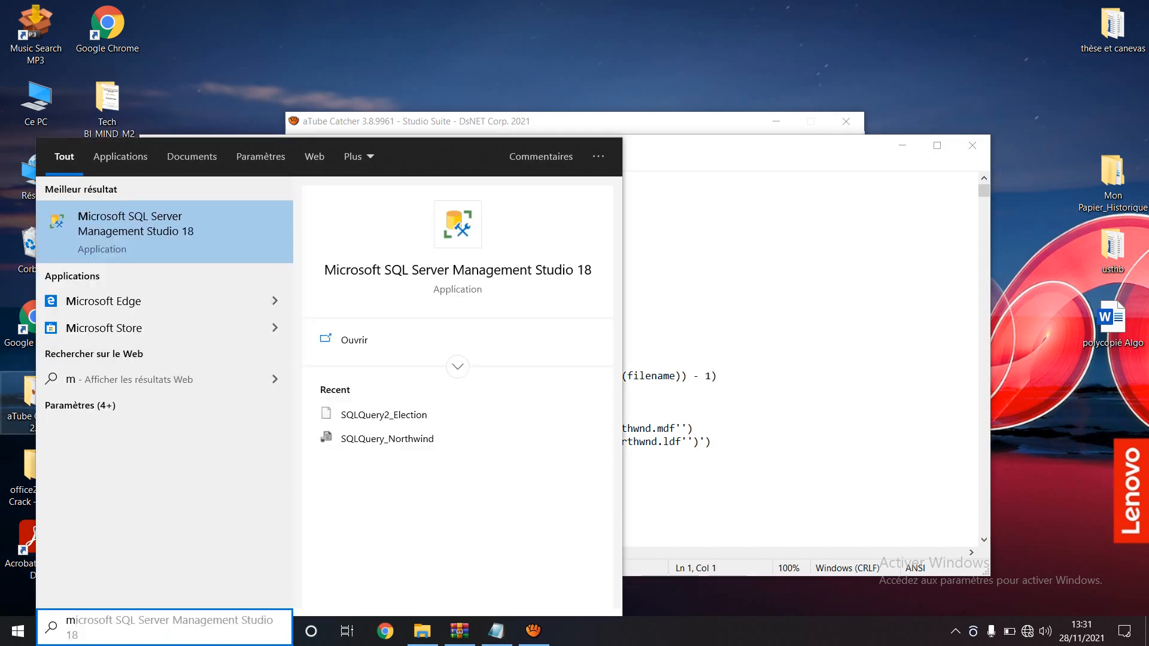
{"action": "left_click", "coordinate": [165, 232]}
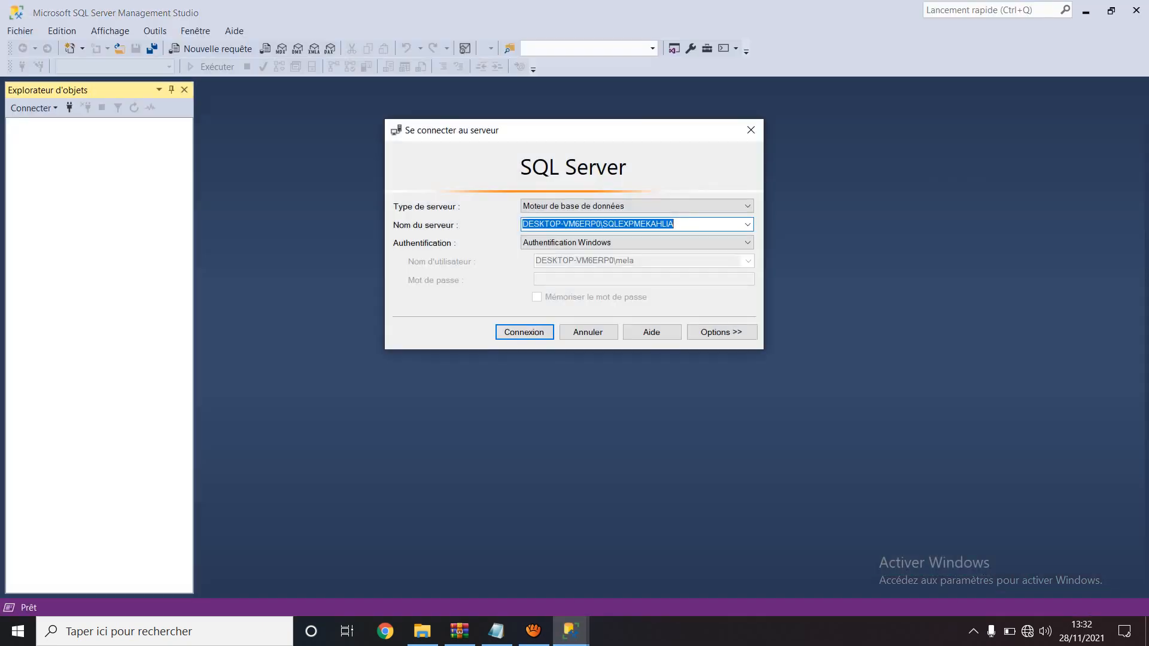
{"action": "key", "text": "Return"}
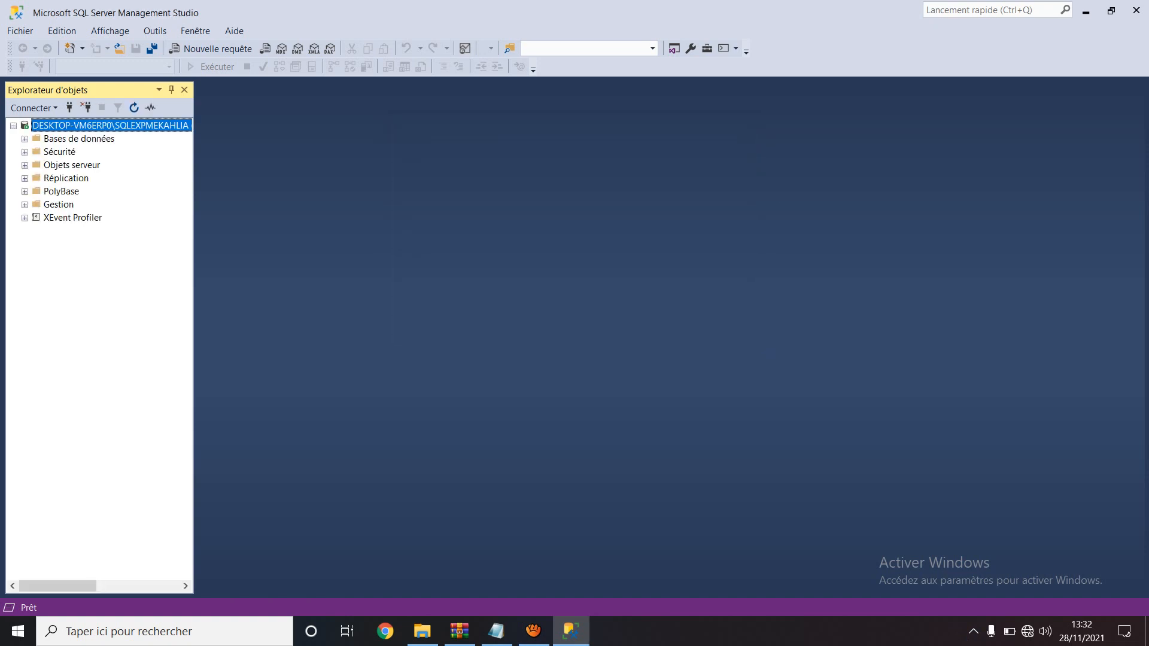
{"action": "left_click", "coordinate": [24, 139]}
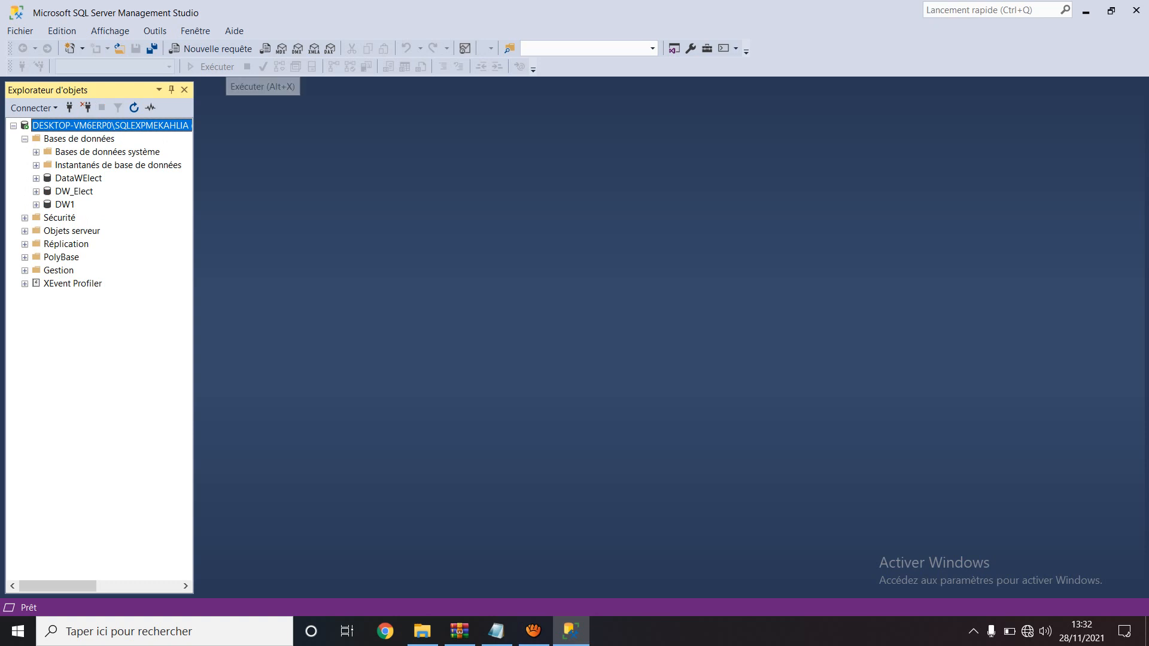
- Copy the entire scriptNorthwind text from Notepad into a new query in SQL Server Management Studio and execute it
{"action": "left_click", "coordinate": [217, 49]}
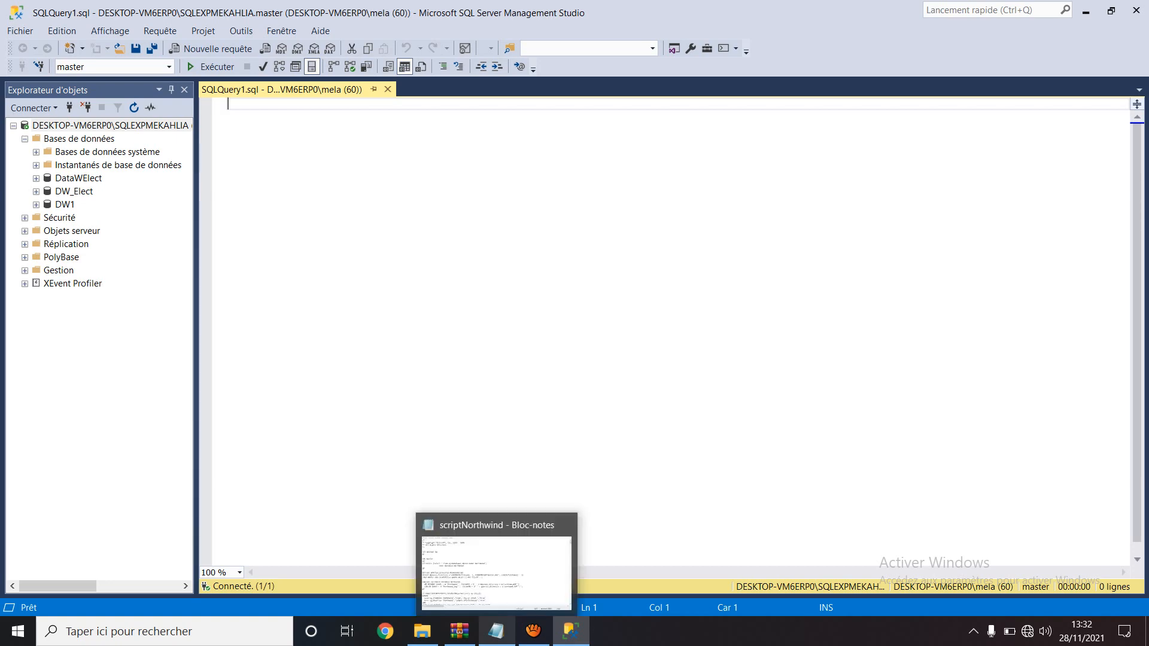
{"action": "left_click", "coordinate": [496, 631]}
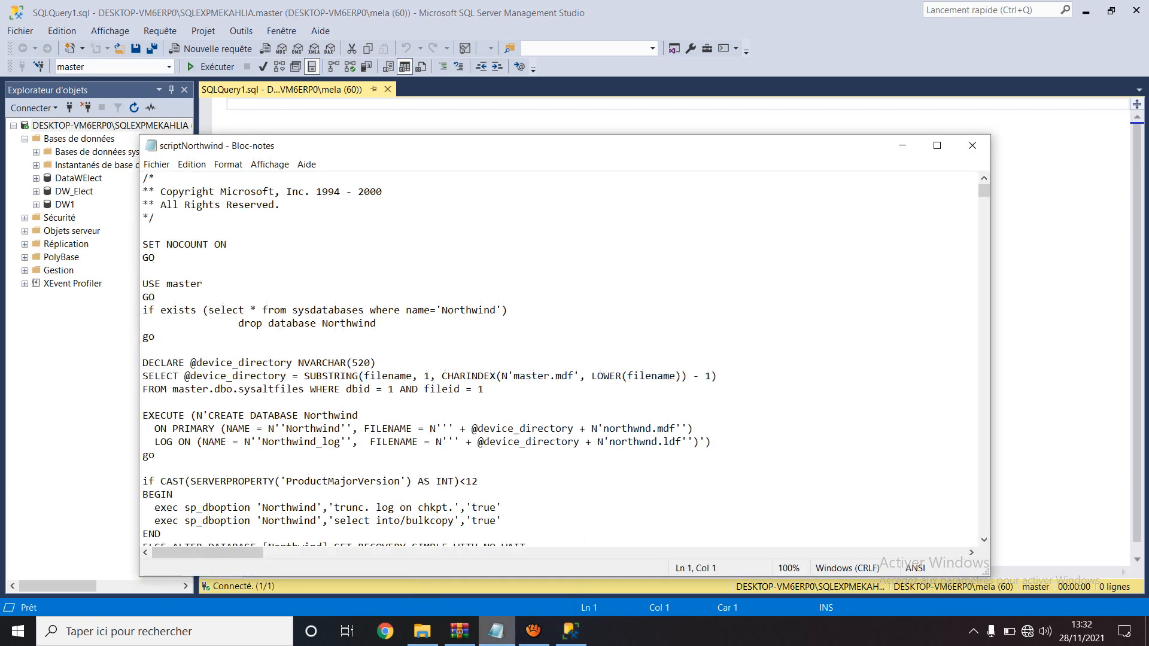
{"action": "left_click", "coordinate": [936, 146]}
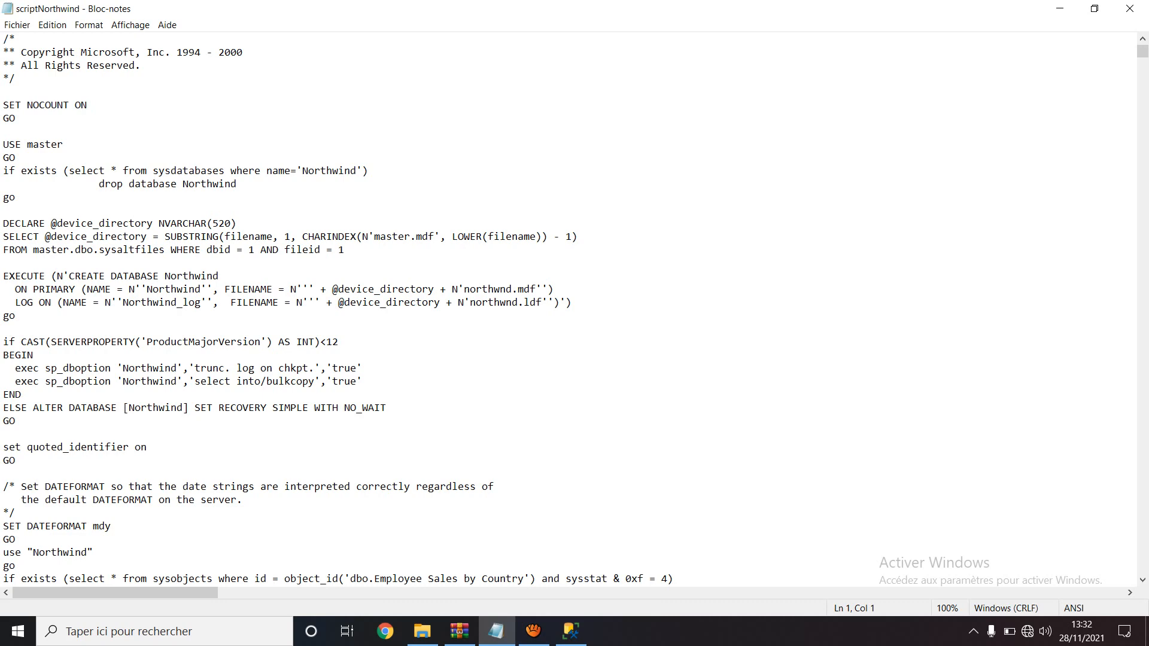
{"action": "key", "text": "ctrl+a"}
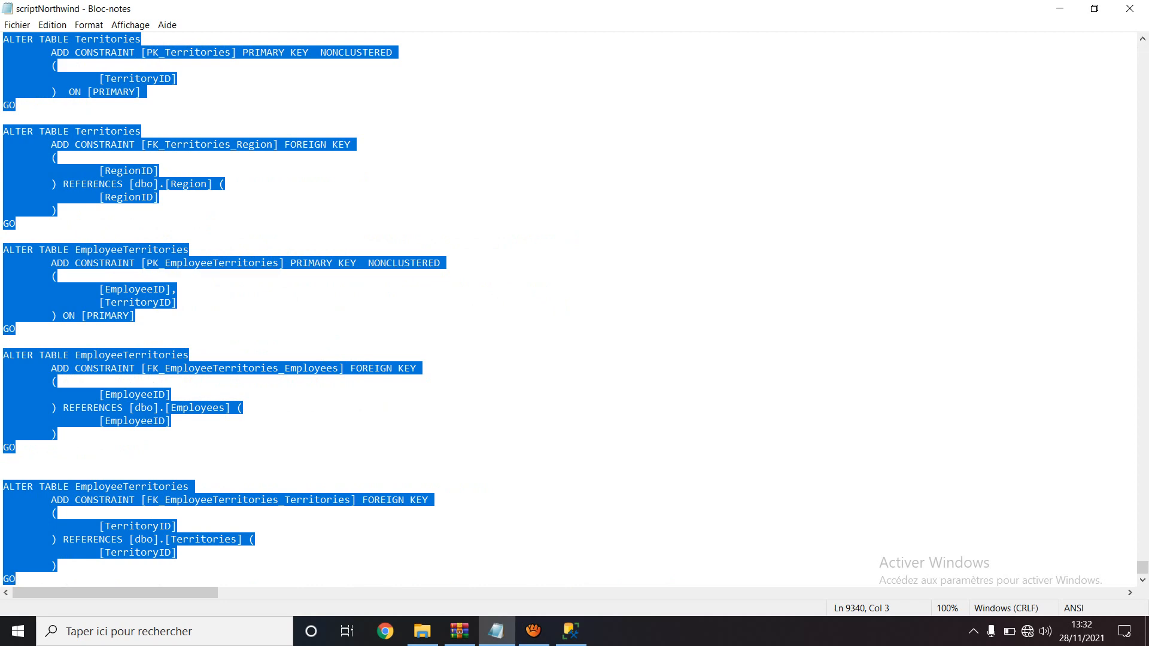
{"action": "left_click", "coordinate": [570, 632]}
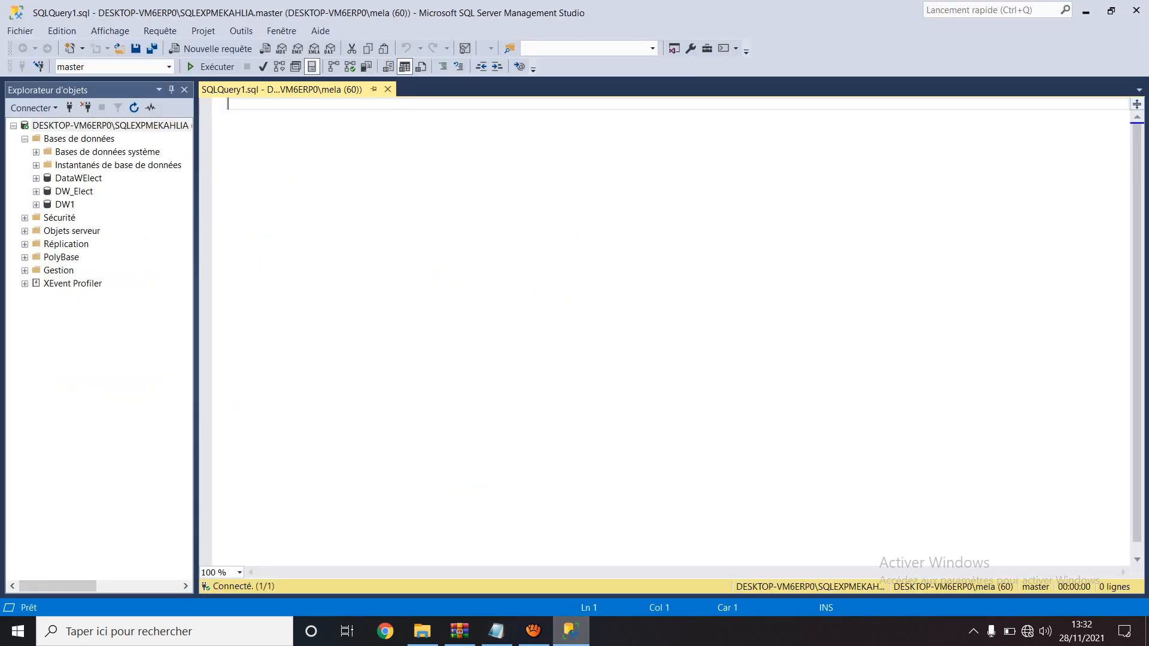
{"action": "key", "text": "ctrl+v"}
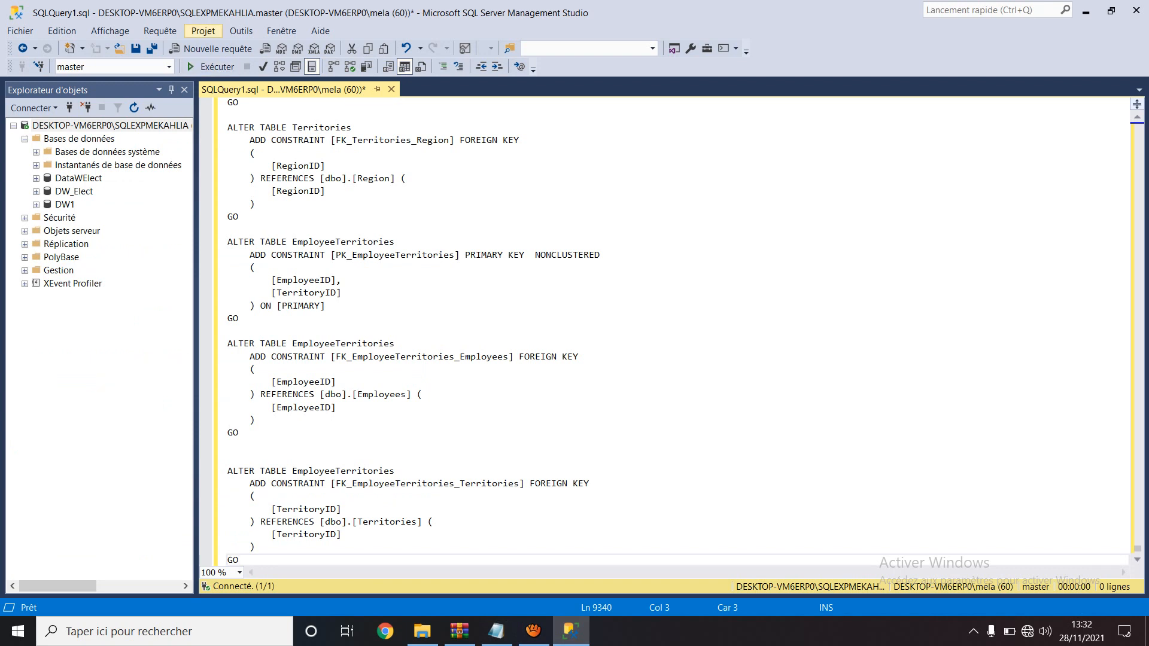
{"action": "left_click", "coordinate": [210, 66]}
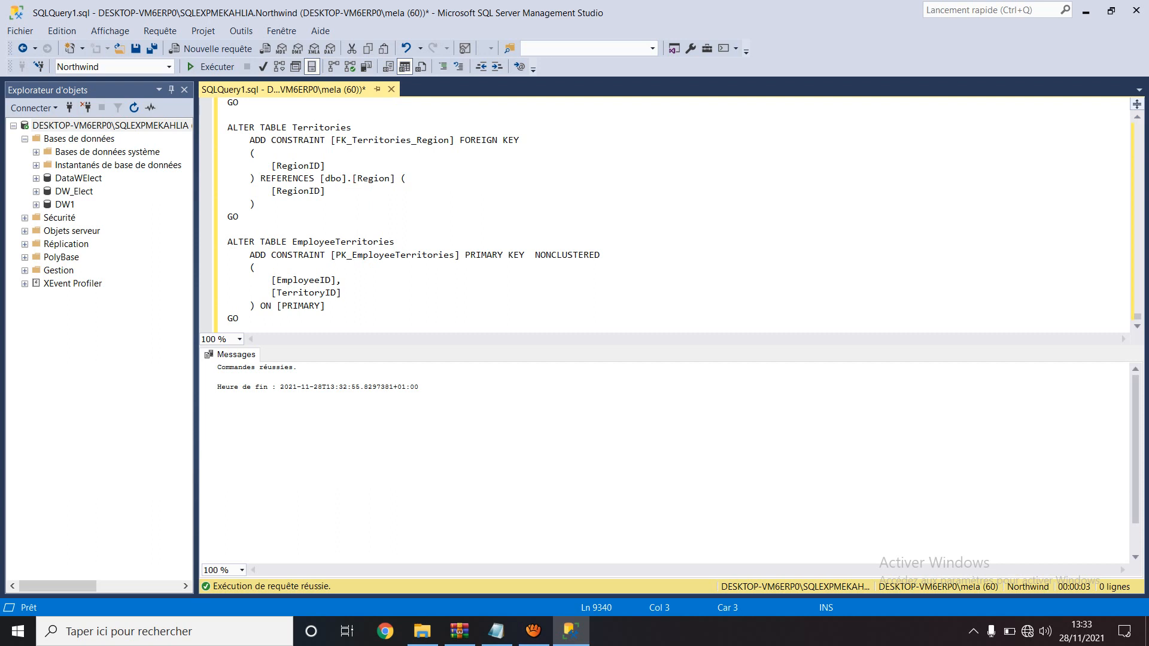
- Refresh the server's Bases de données folder in the object tree
{"action": "right_click", "coordinate": [55, 138]}
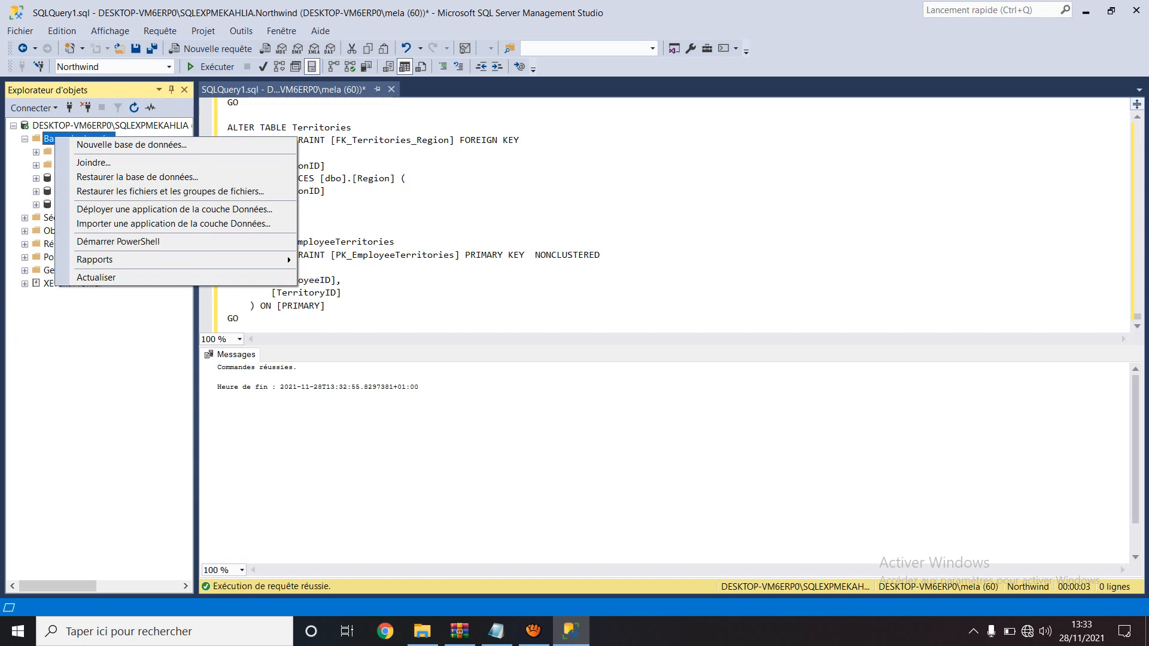
{"action": "key", "text": "Down"}
{"action": "key", "text": "Down"}
{"action": "key", "text": "Down"}
{"action": "key", "text": "Down"}
{"action": "key", "text": "Return"}
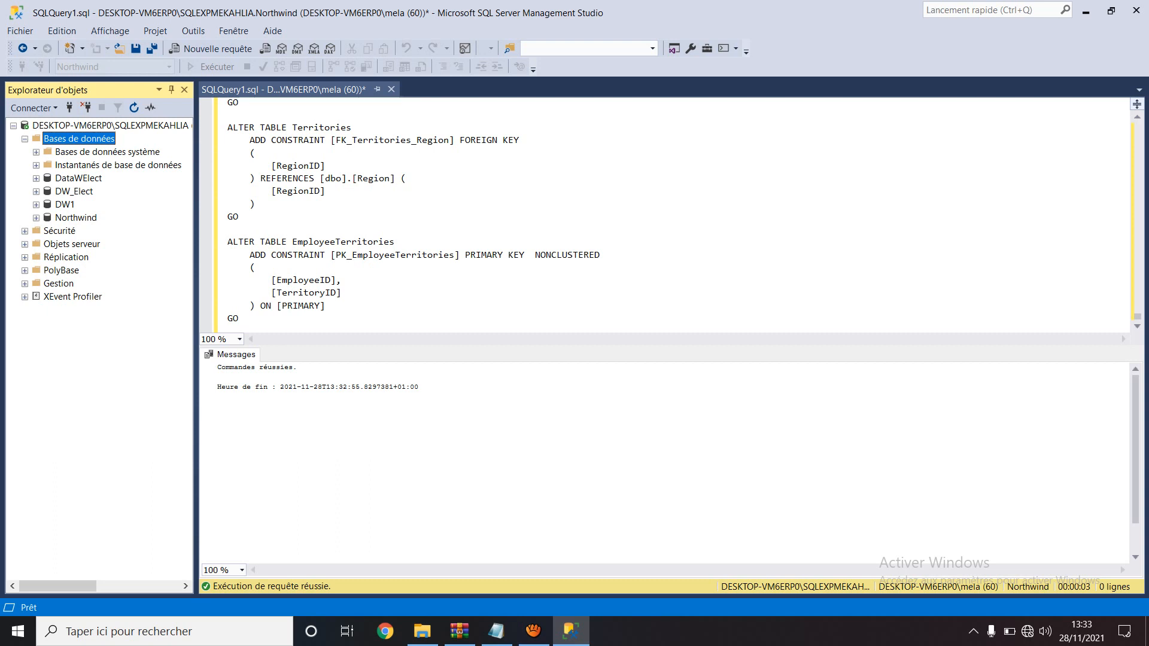
- Expand the Northwind database's tables and the contents of the dbo.Categories table for inspection
{"action": "left_click", "coordinate": [35, 218]}
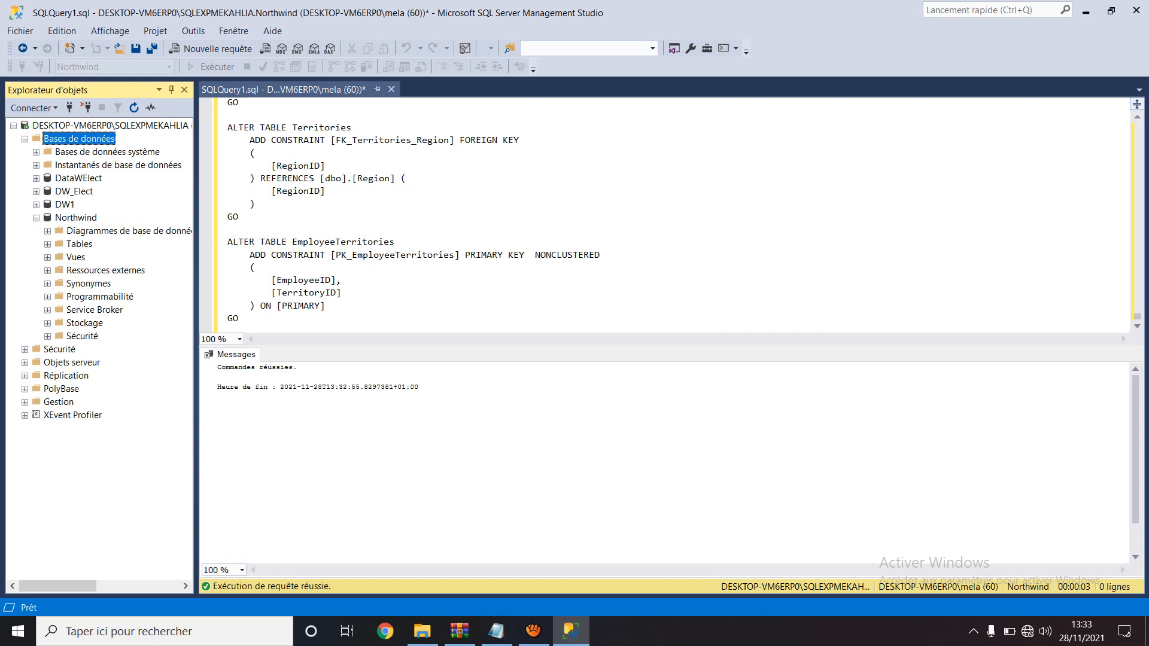
{"action": "left_click", "coordinate": [48, 244]}
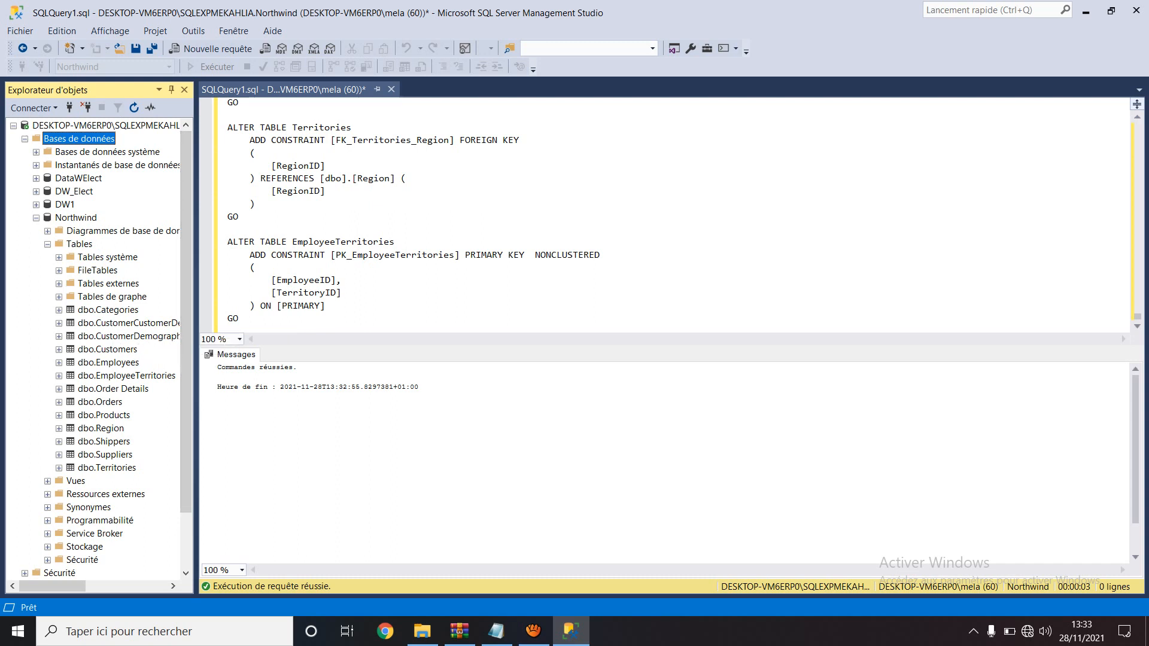
{"action": "left_click", "coordinate": [59, 310]}
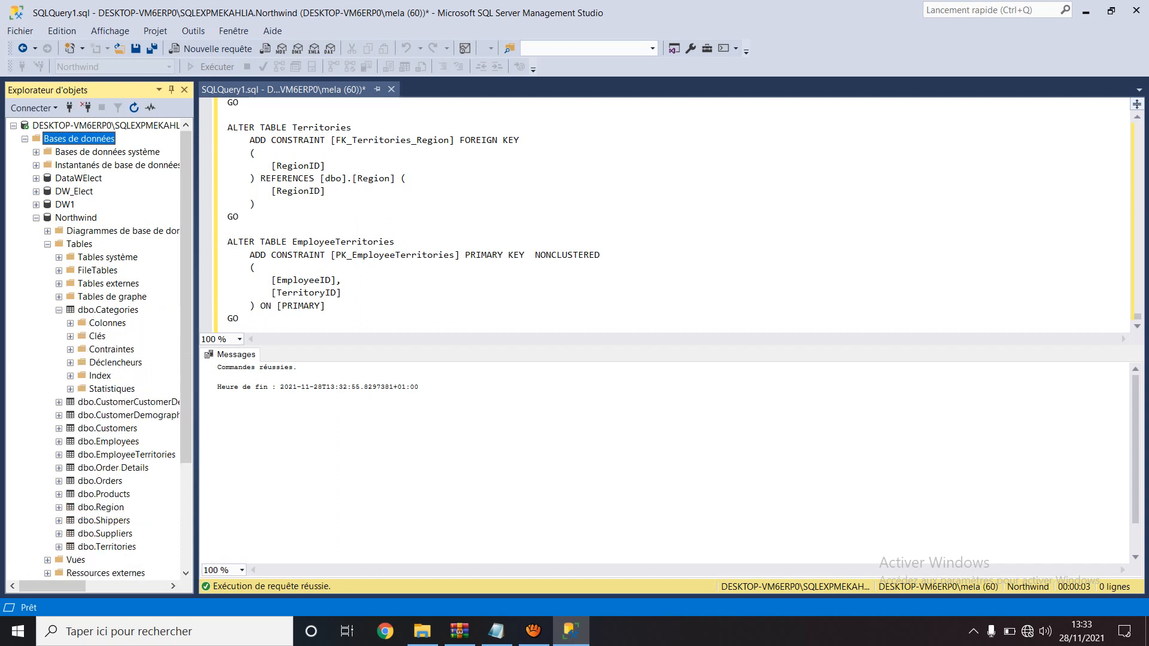
{"action": "left_click", "coordinate": [59, 297]}
- Create a new database diagram in Northwind, agreeing to create the required diagram support objects
{"action": "right_click", "coordinate": [96, 231]}
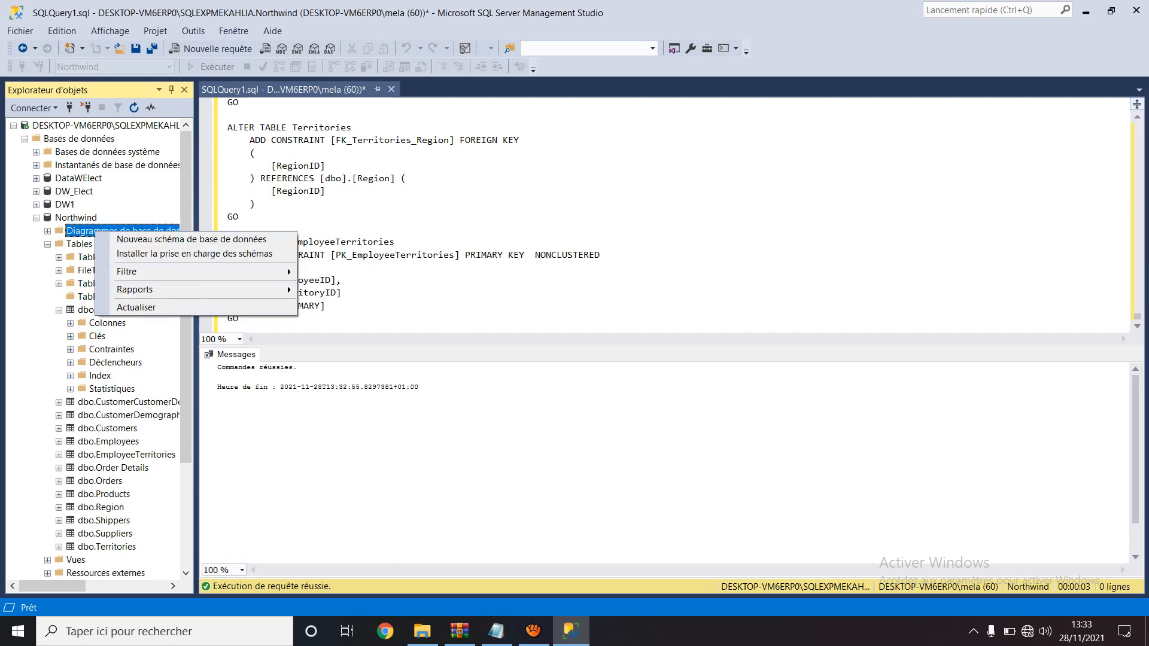
{"action": "key", "text": "Return"}
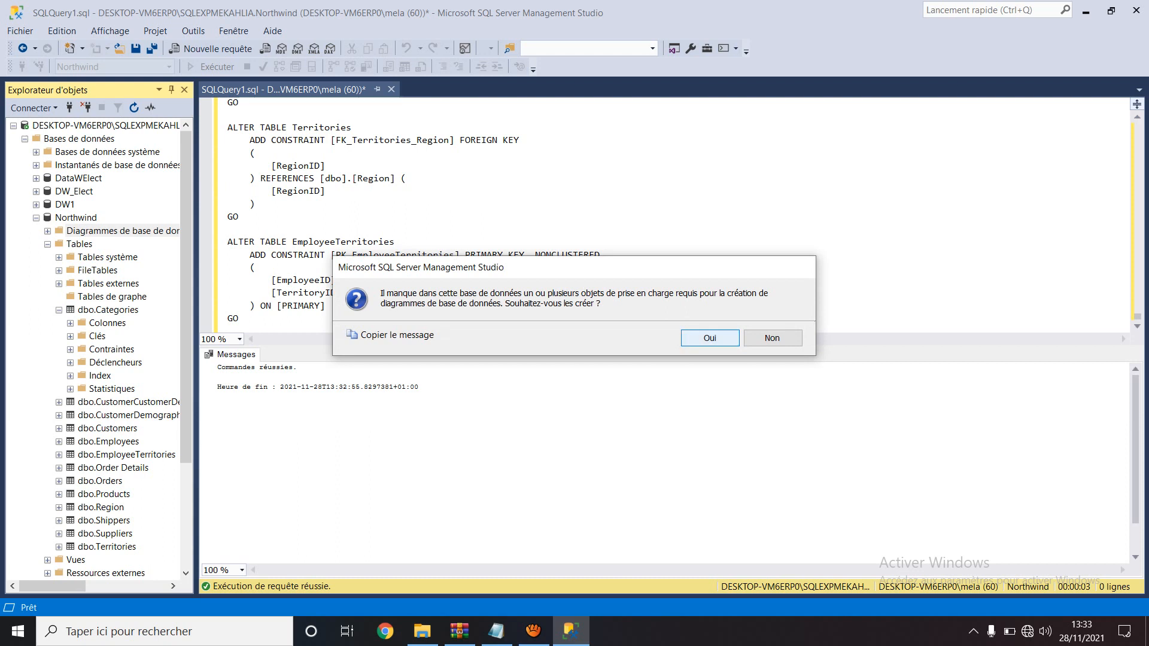
{"action": "left_click", "coordinate": [710, 337]}
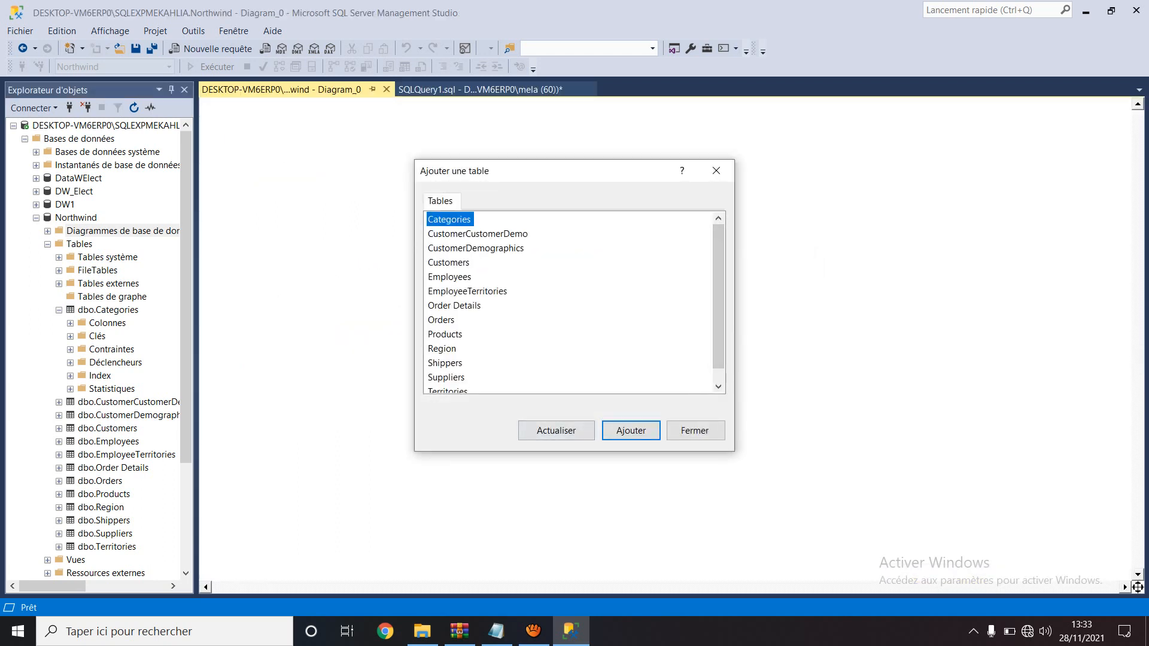
- Add all the Northwind tables, from Categories to Territories, to the new diagram and finish adding tables
{"action": "left_click", "coordinate": [630, 430]}
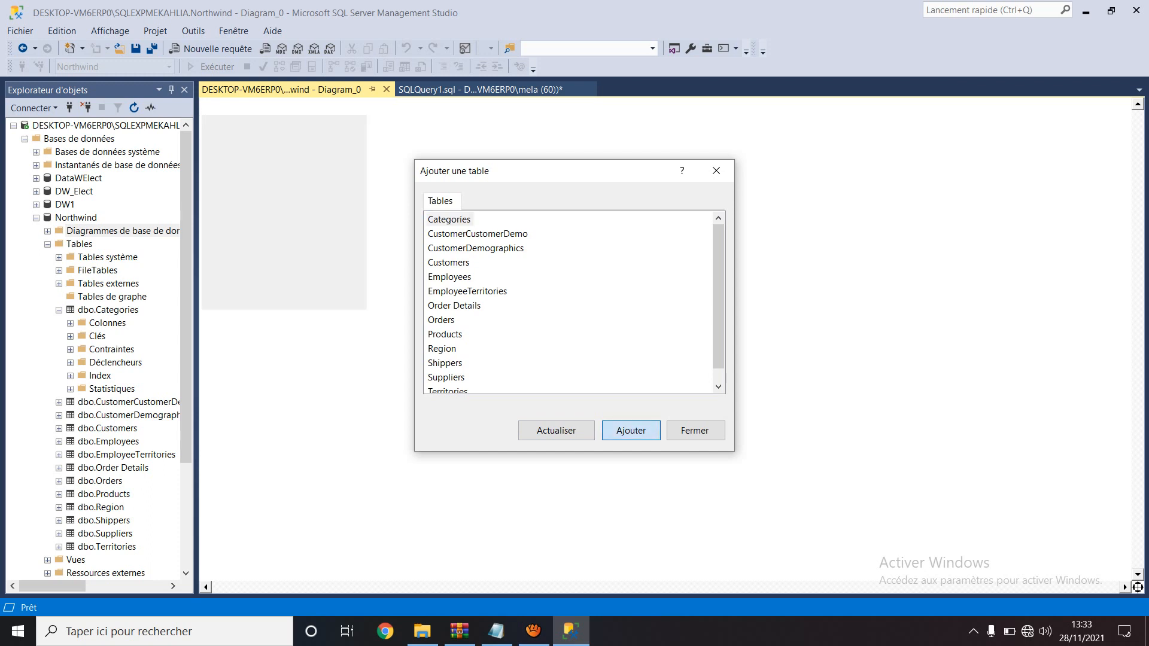
{"action": "left_click", "coordinate": [631, 430]}
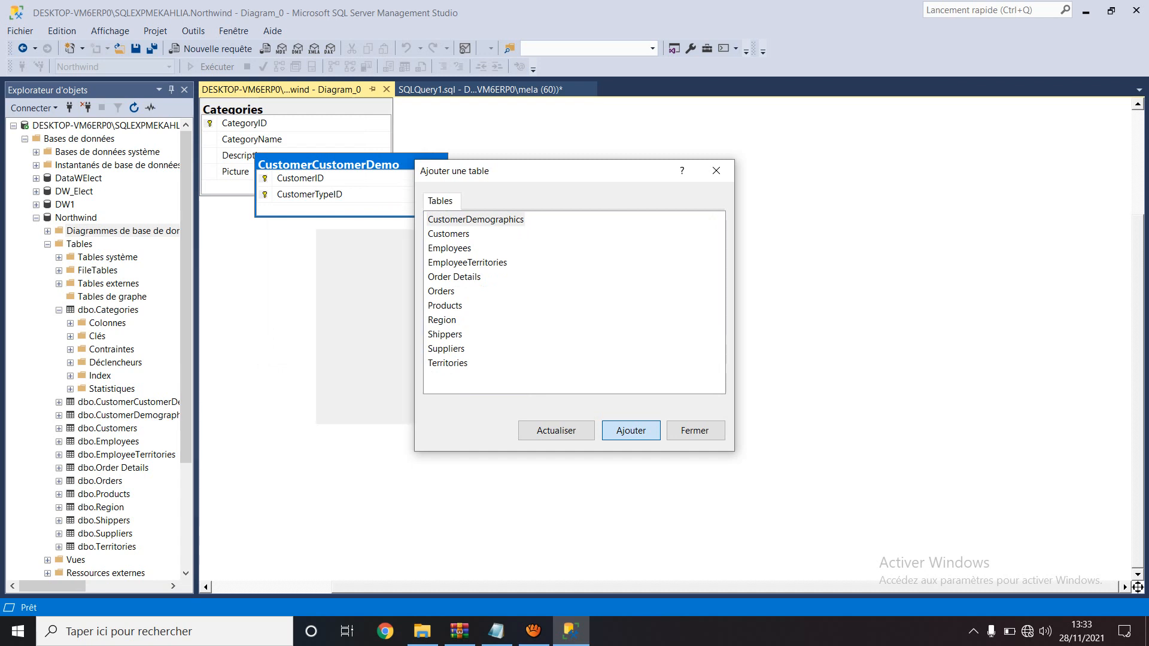
{"action": "left_click", "coordinate": [630, 430]}
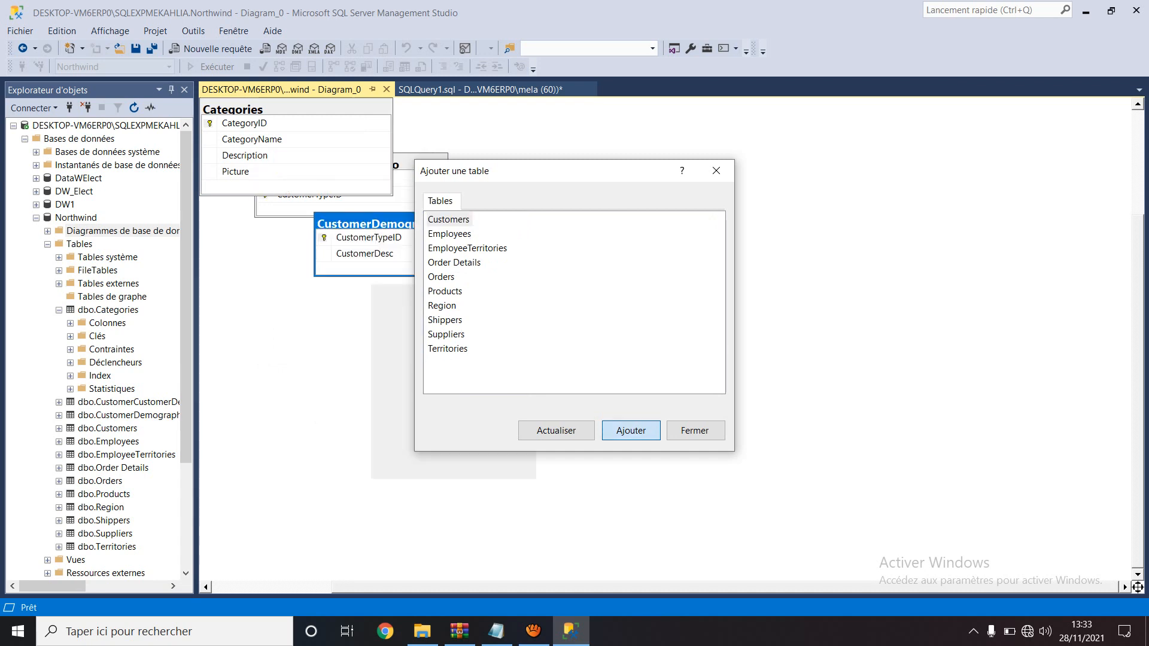
{"action": "left_click", "coordinate": [630, 430]}
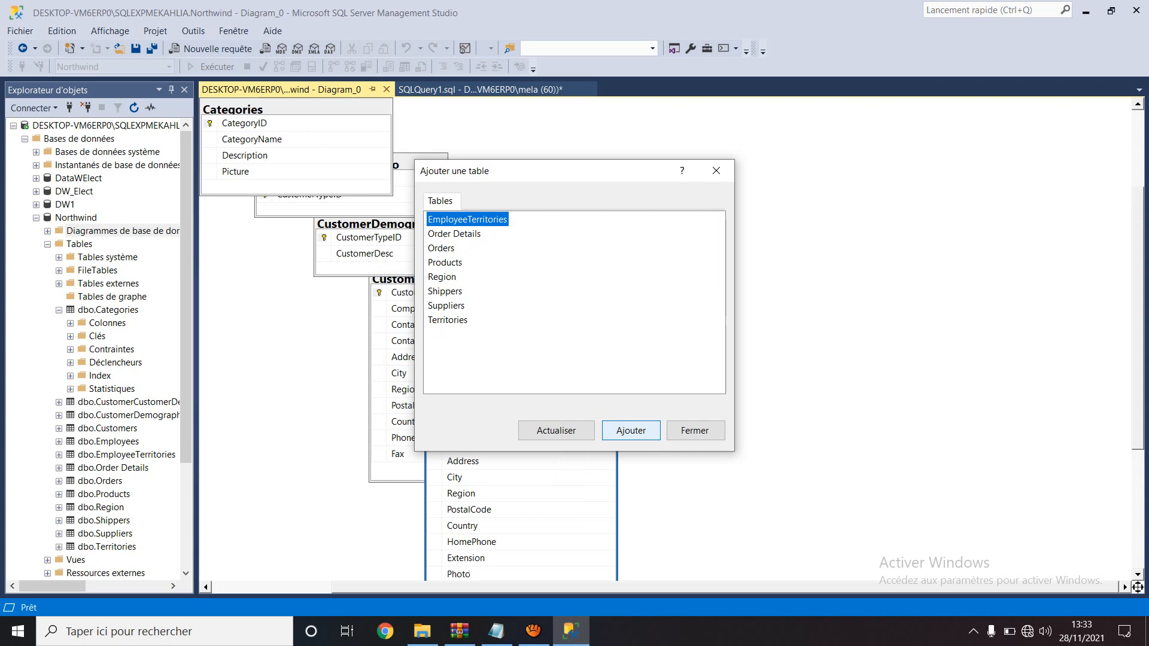
{"action": "left_click", "coordinate": [630, 430]}
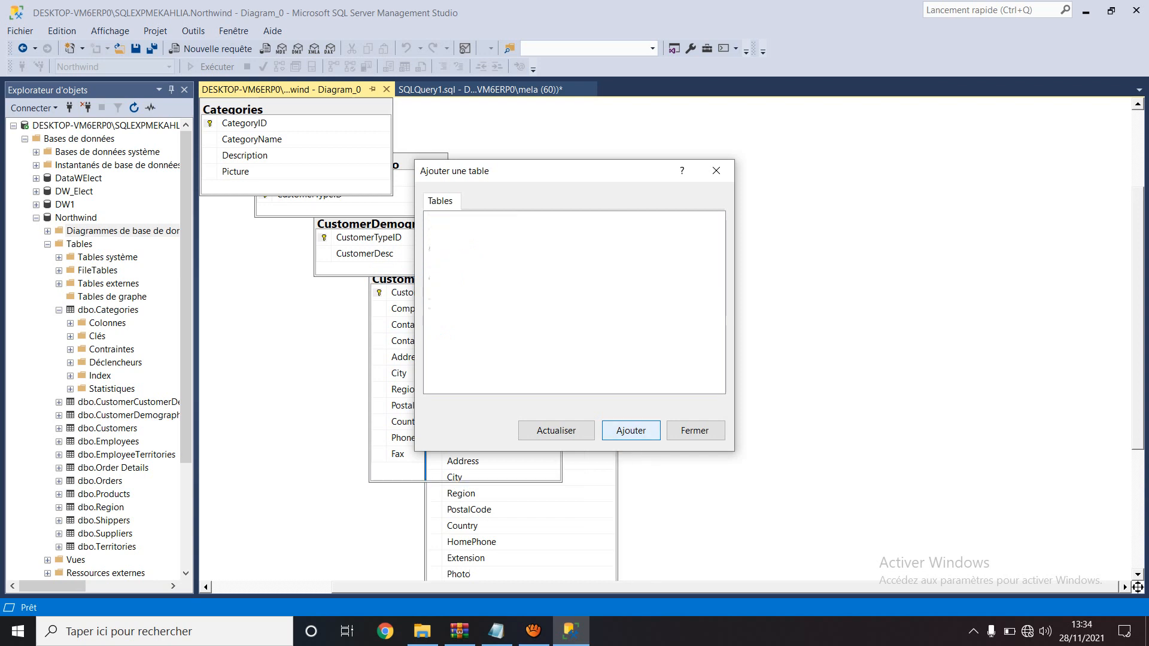
{"action": "left_click", "coordinate": [630, 430]}
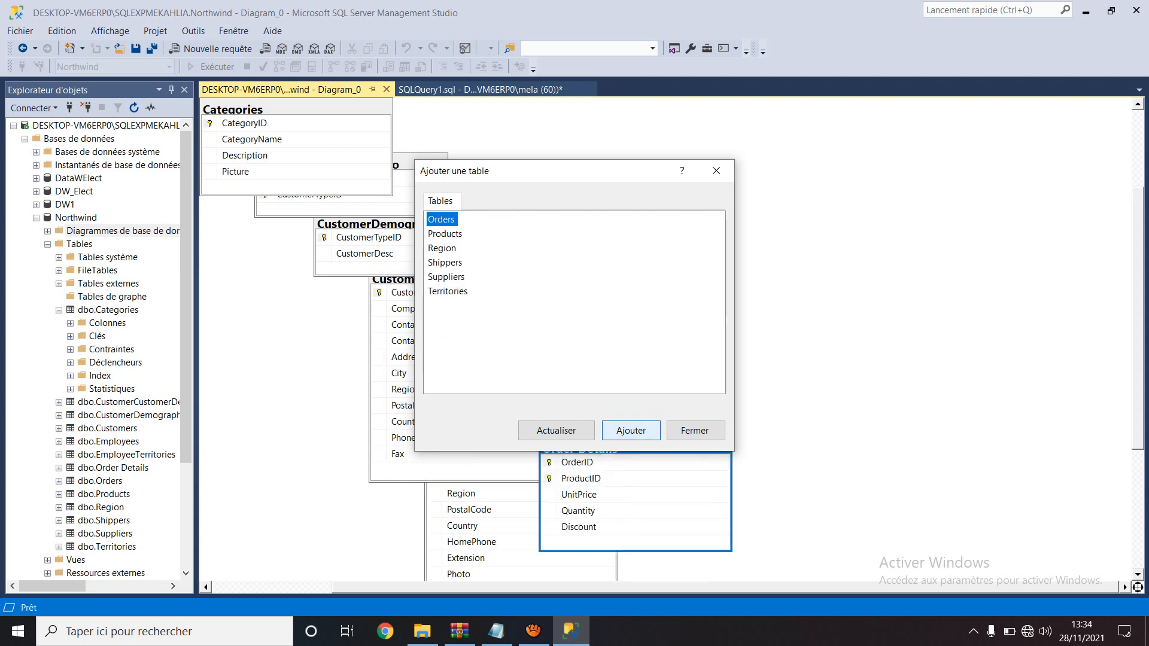
{"action": "left_click", "coordinate": [630, 430]}
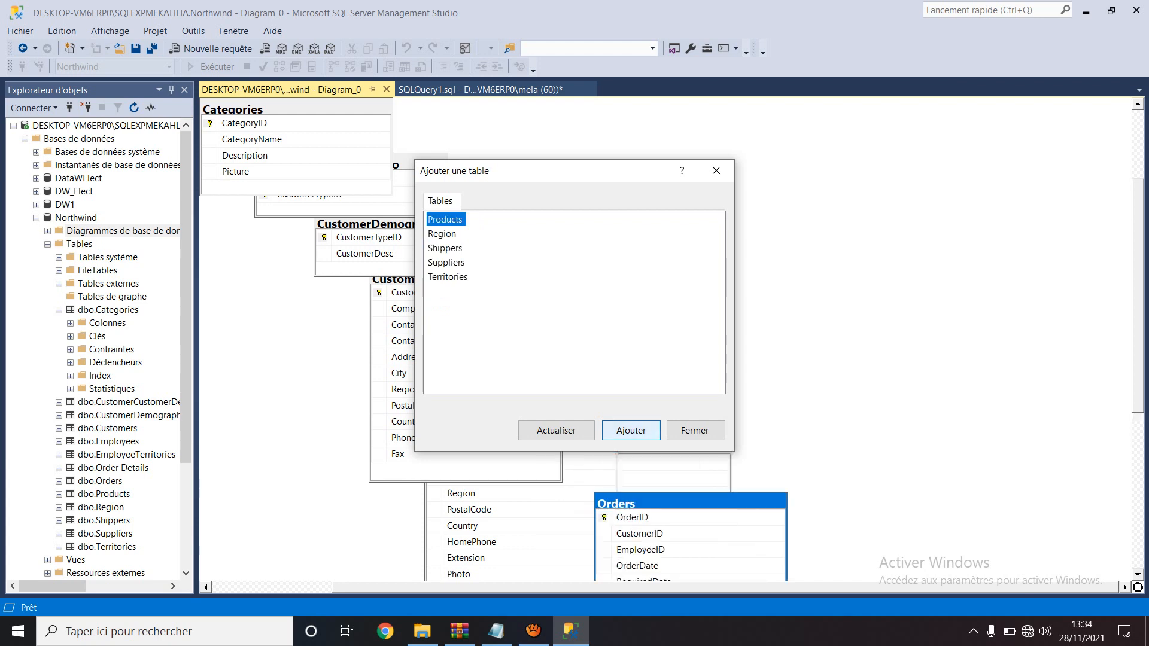
{"action": "left_click", "coordinate": [631, 430]}
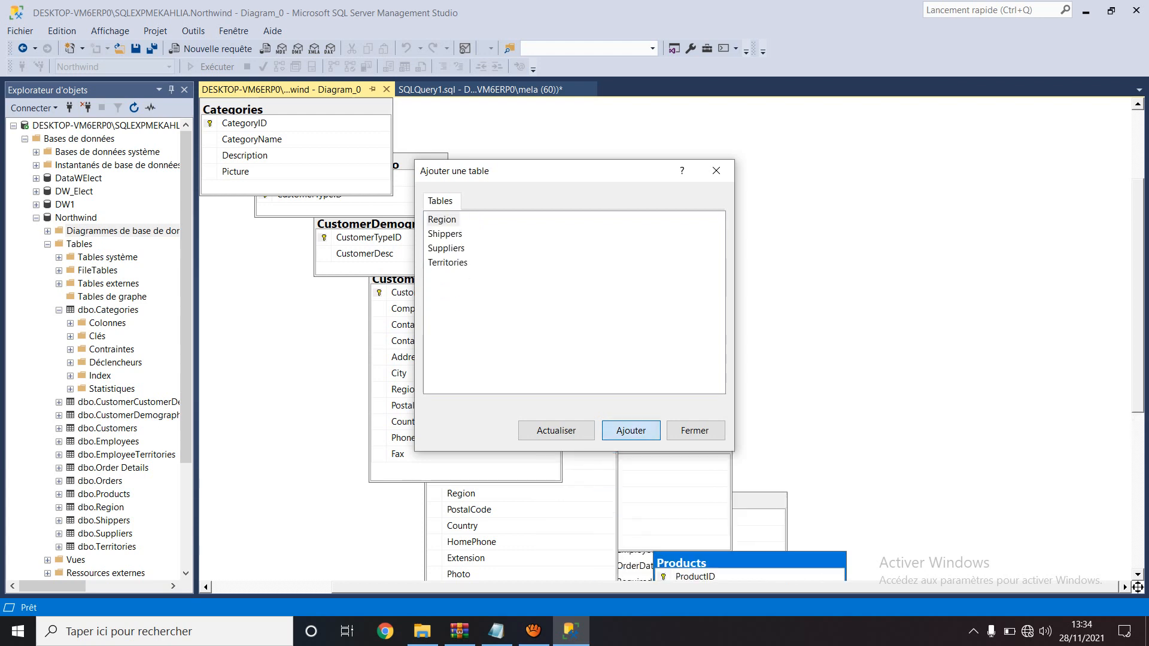
{"action": "left_click", "coordinate": [630, 430]}
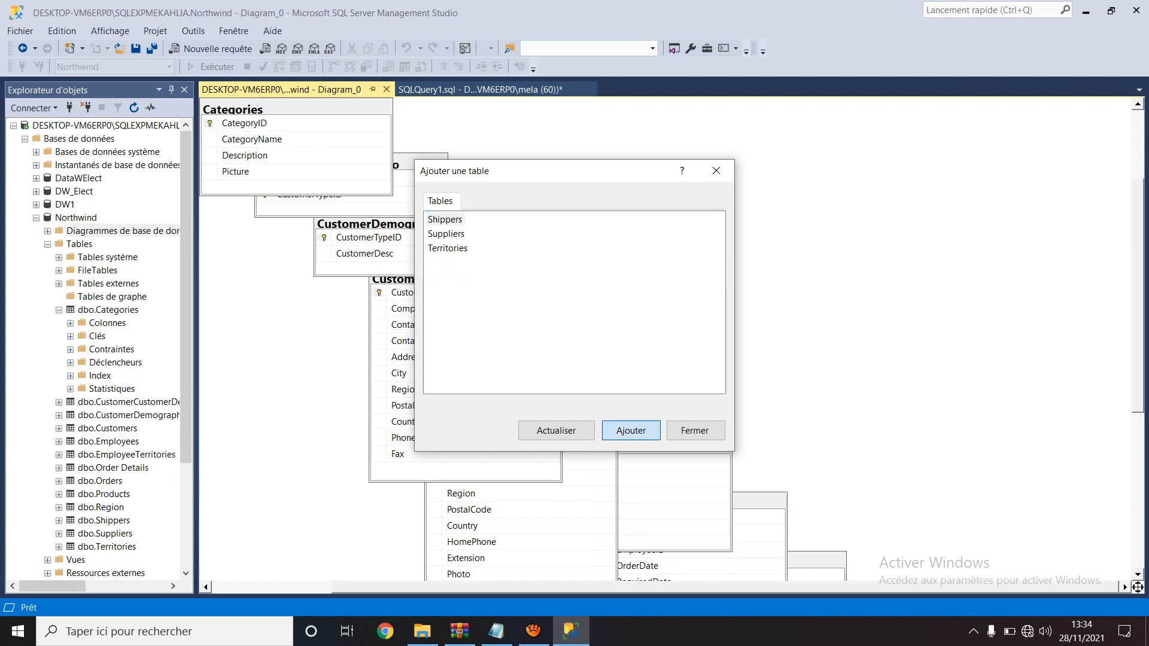
{"action": "left_click", "coordinate": [631, 430]}
{"action": "left_click", "coordinate": [631, 430]}
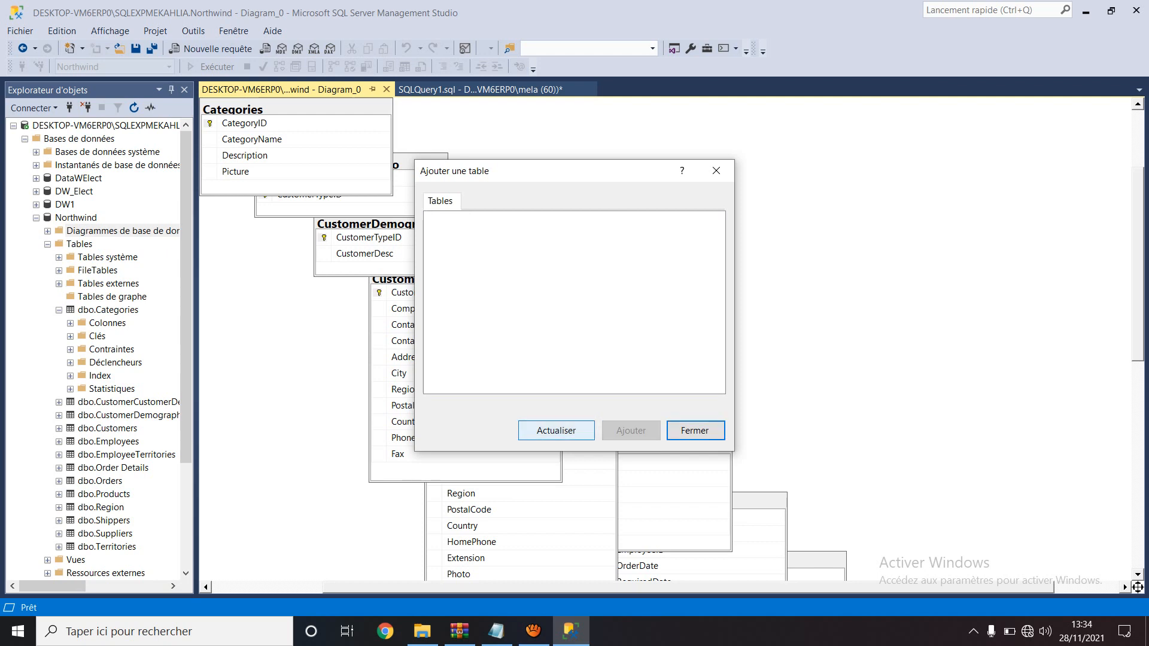
{"action": "left_click", "coordinate": [694, 431]}
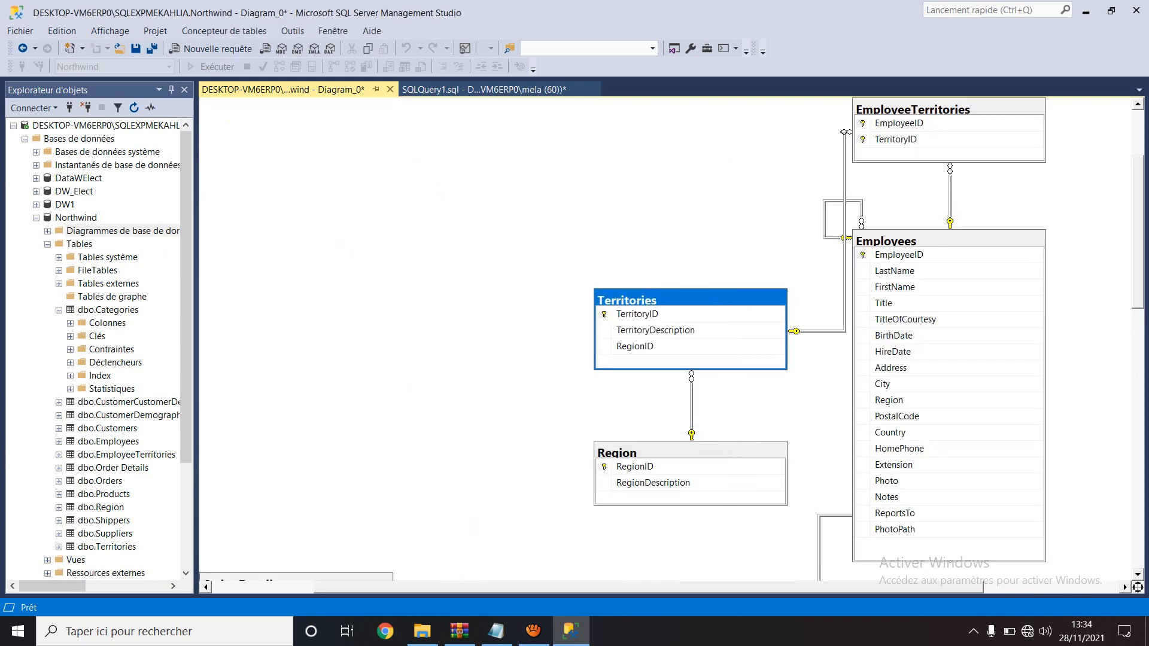
- Move the Employees table to the left of EmployeeTerritories and place the Territories table just above Employees in the diagram
{"action": "scroll", "coordinate": [665, 339], "scroll_direction": "up", "scroll_amount": 2}
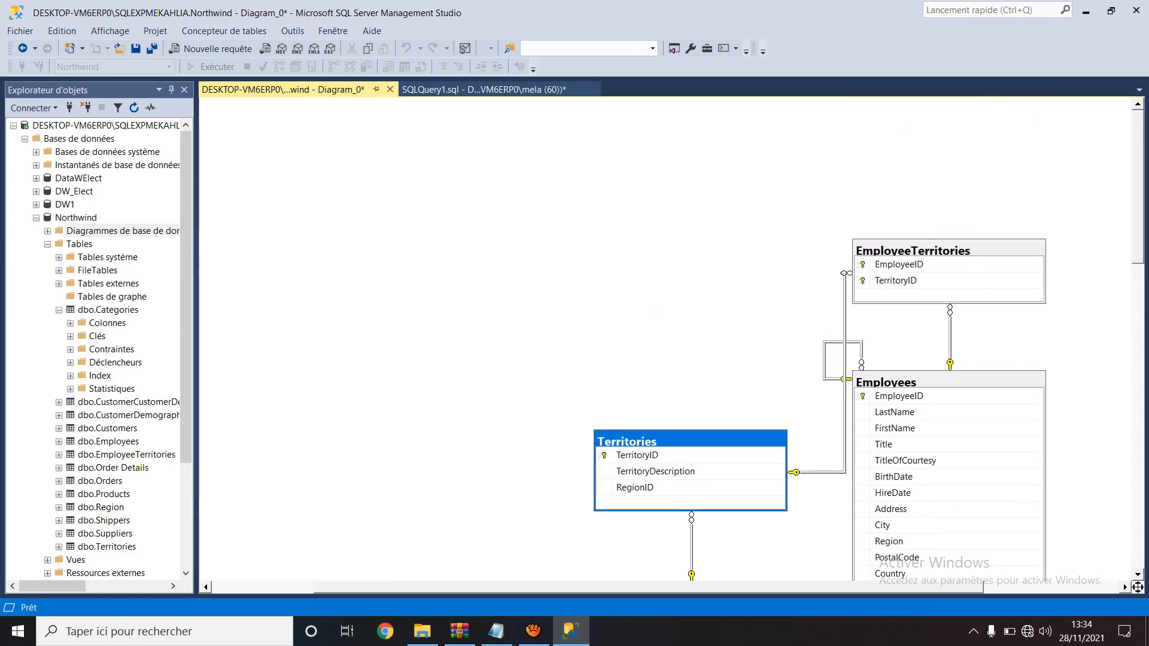
{"action": "scroll", "coordinate": [665, 339], "scroll_direction": "down", "scroll_amount": 13}
{"action": "scroll", "coordinate": [665, 340], "scroll_direction": "up", "scroll_amount": 8}
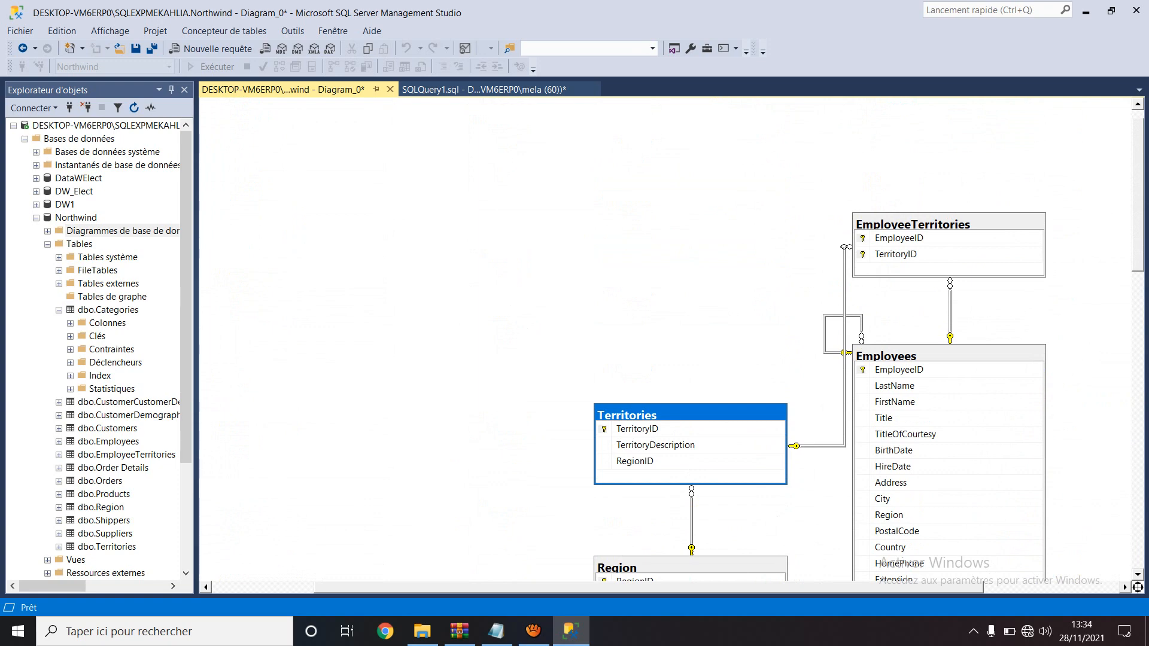
{"action": "left_click_drag", "start_coordinate": [886, 356], "coordinate": [589, 279]}
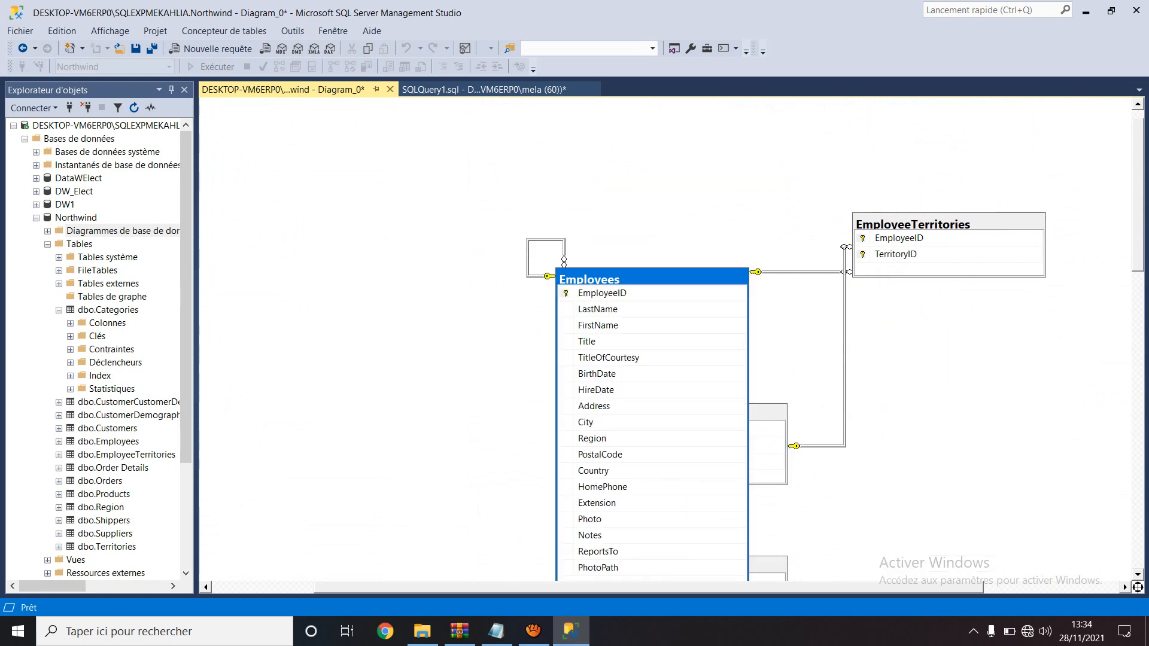
{"action": "left_click_drag", "start_coordinate": [768, 412], "coordinate": [747, 137]}
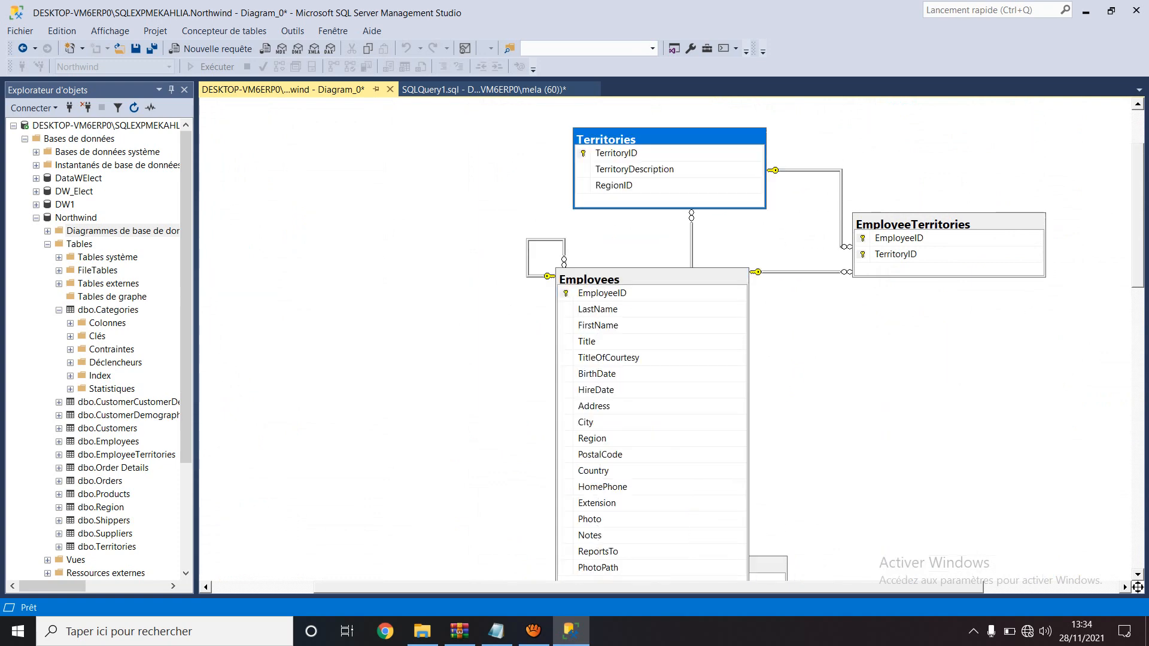
- Move the Region table out from behind Employees to the left of the Territories table in the diagram
{"action": "left_click_drag", "start_coordinate": [761, 555], "coordinate": [382, 196]}
{"action": "left_click", "coordinate": [382, 196]}
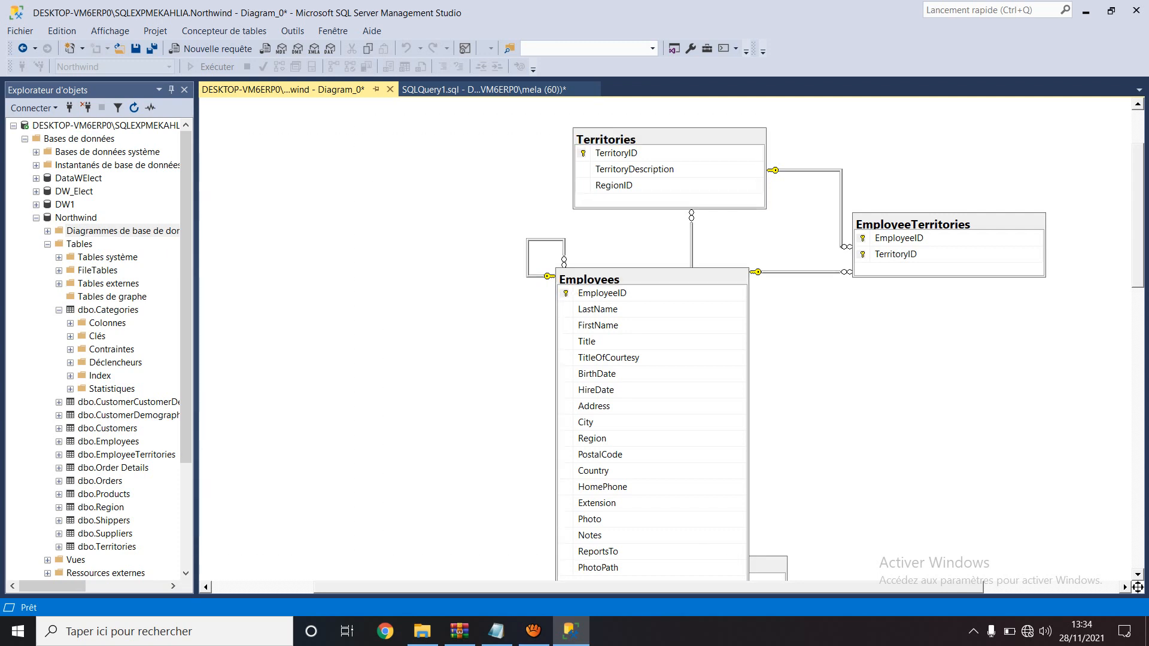
{"action": "left_click_drag", "start_coordinate": [769, 564], "coordinate": [442, 142]}
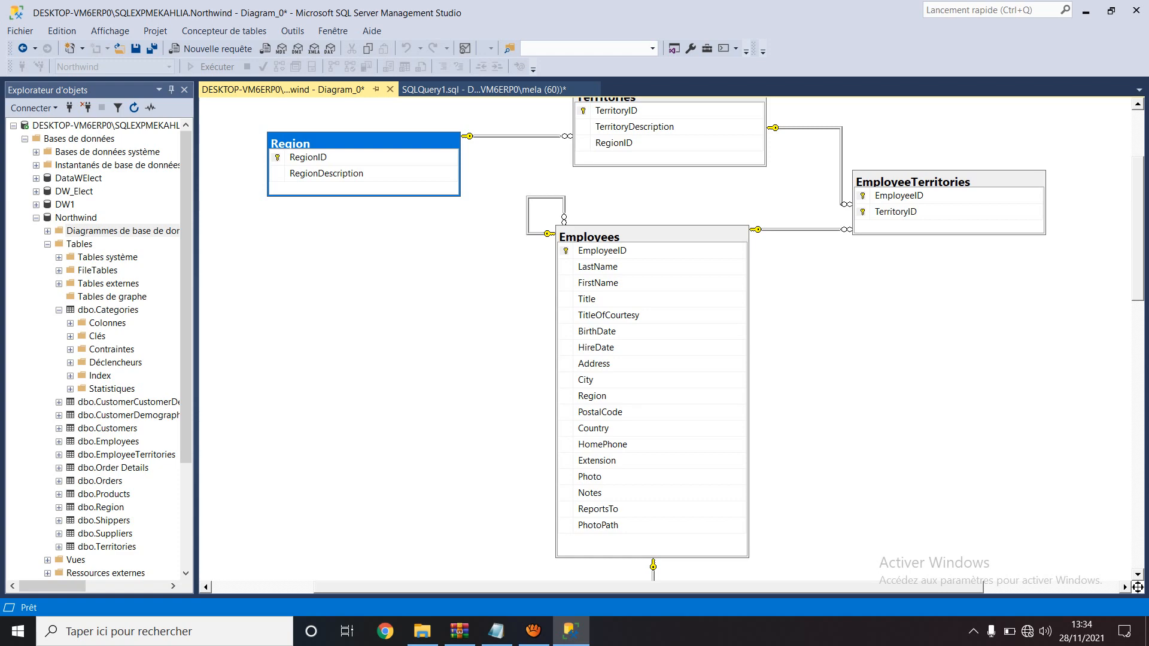
- Move the Orders table up in the diagram so it sits just below Employees, between Order Details and Customers
{"action": "scroll", "coordinate": [672, 339], "scroll_direction": "down", "scroll_amount": 3}
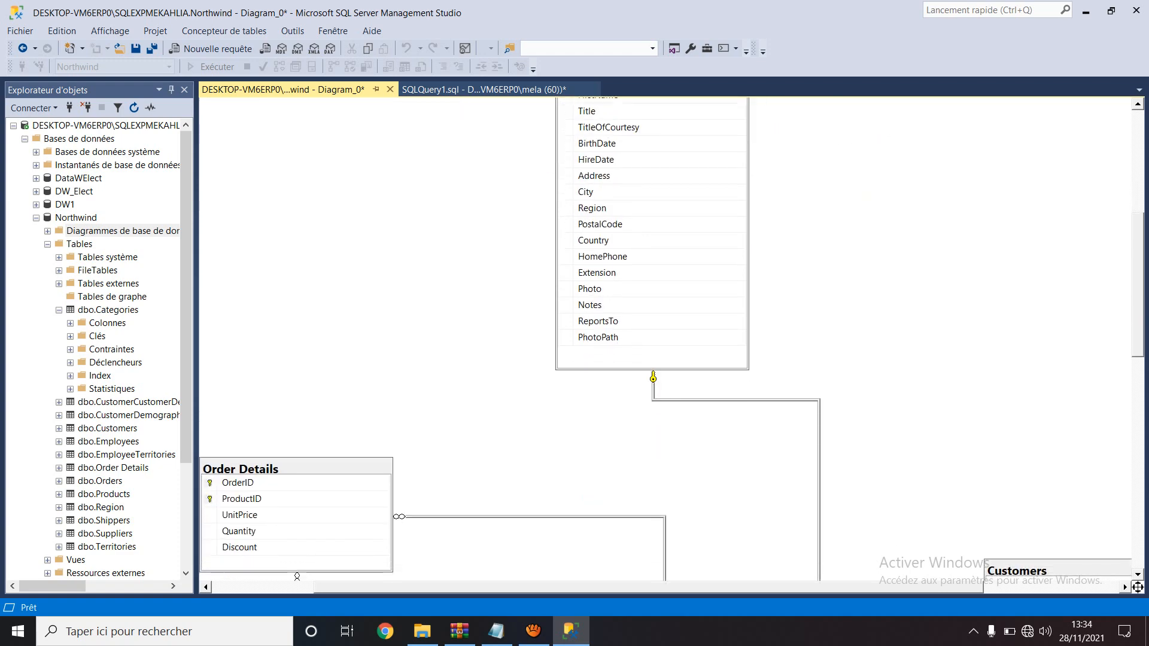
{"action": "scroll", "coordinate": [819, 476], "scroll_direction": "down", "scroll_amount": 4}
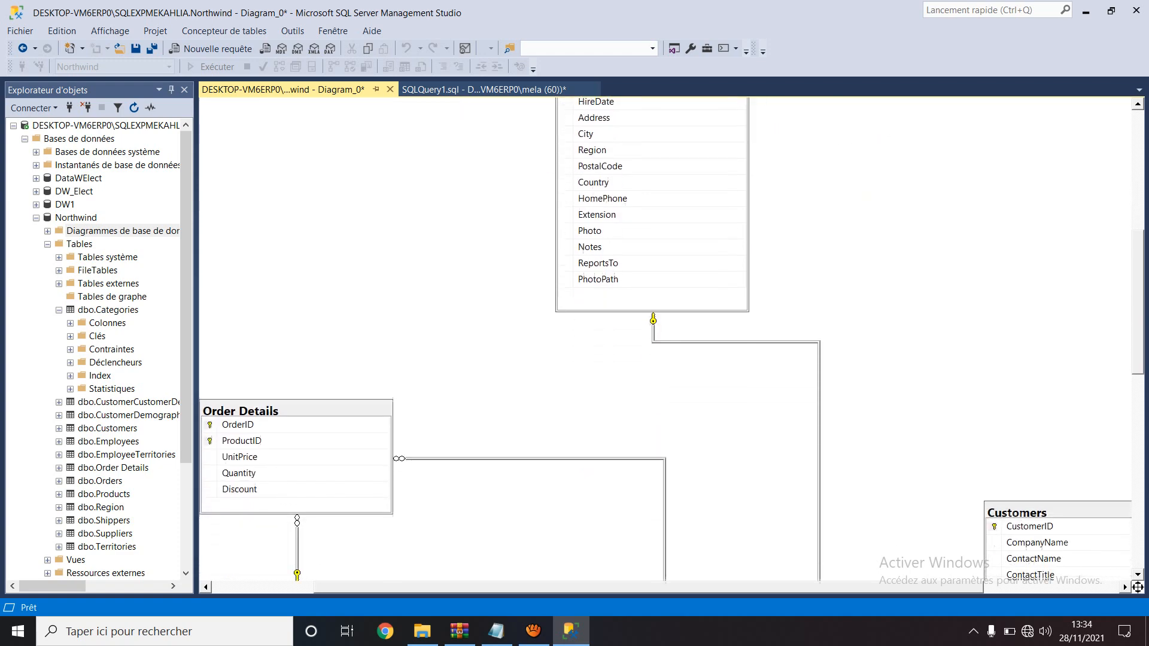
{"action": "left_click", "coordinate": [820, 476]}
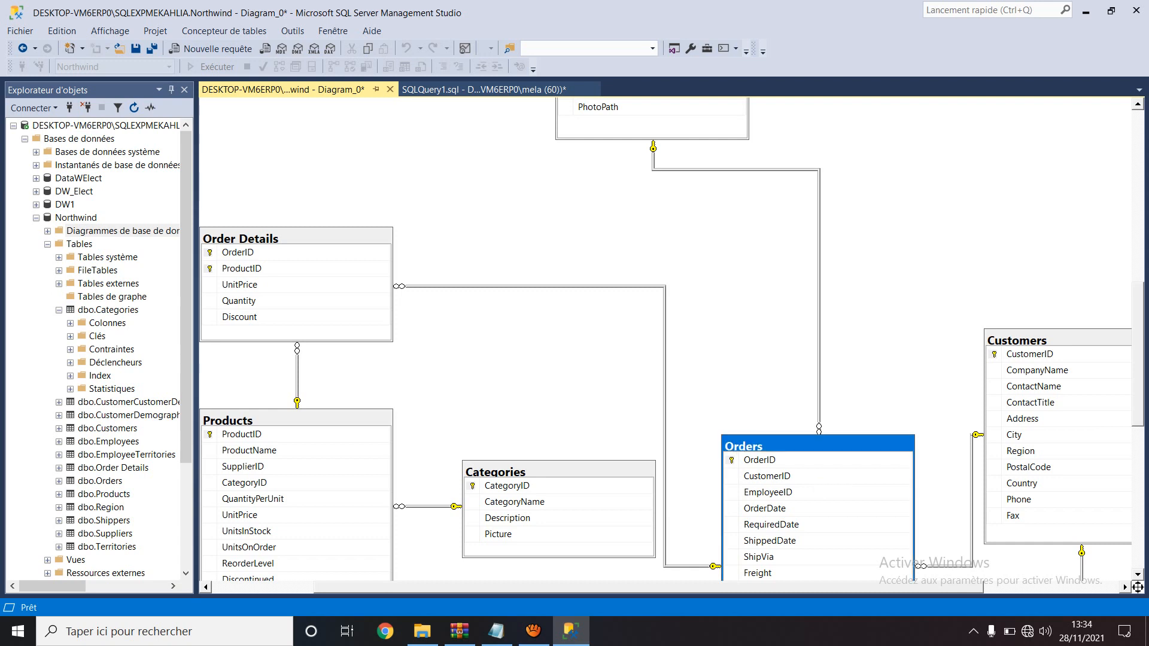
{"action": "left_click_drag", "start_coordinate": [819, 475], "coordinate": [883, 217]}
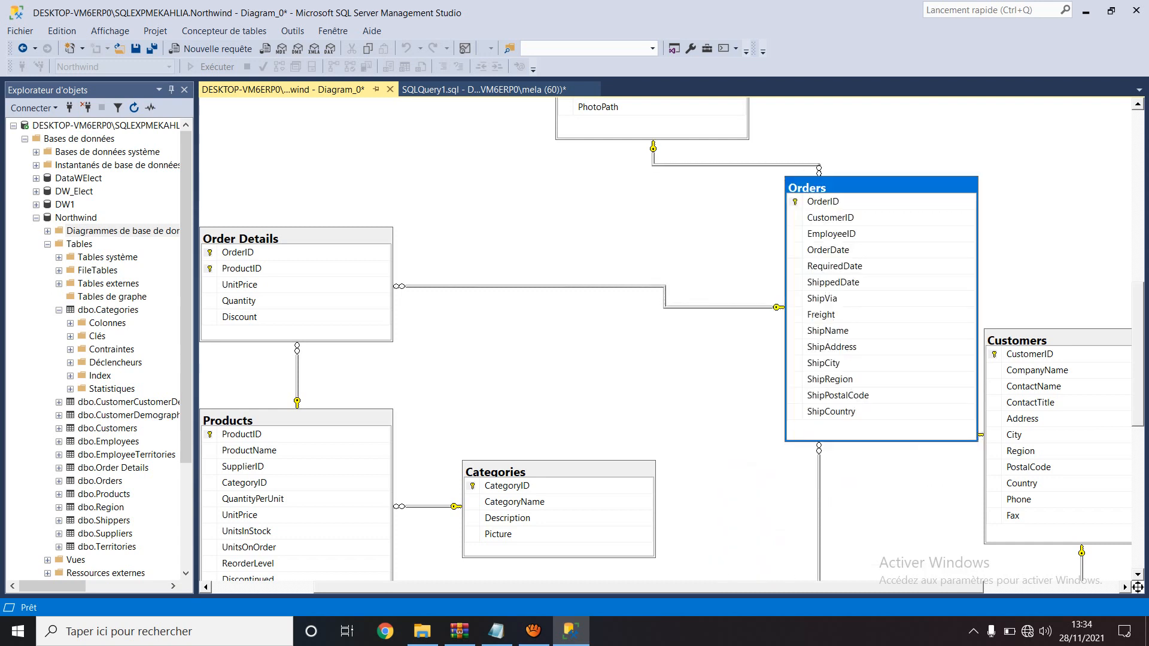
- Close the database diagram, saving it under the name Diagram_northwind
{"action": "left_click", "coordinate": [389, 89]}
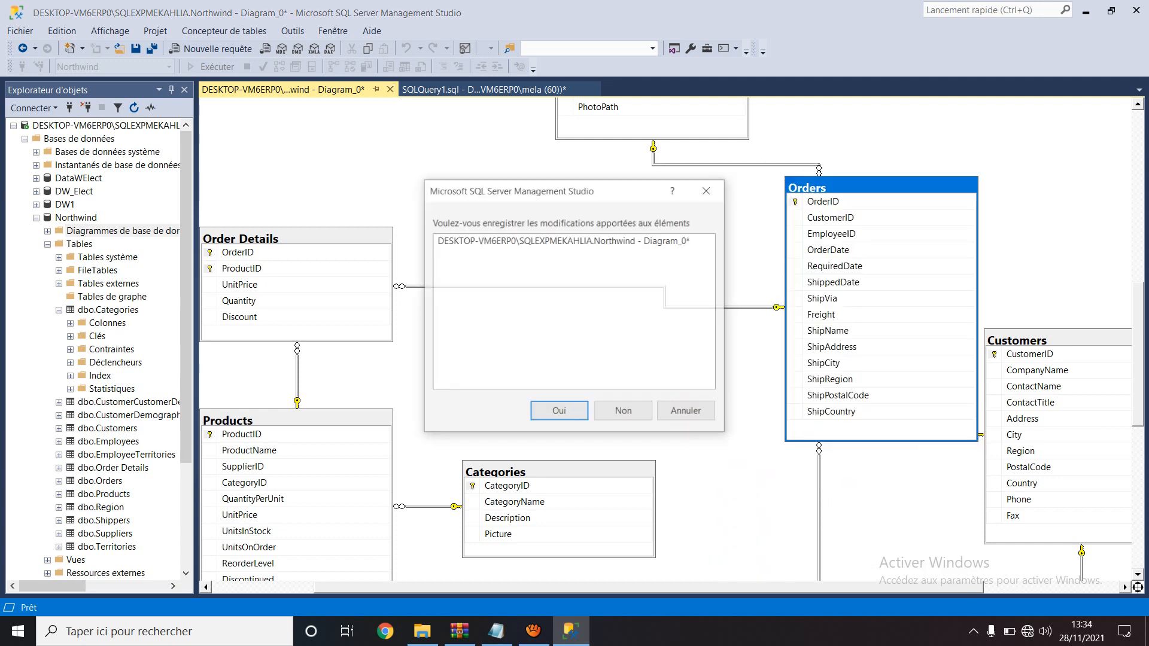
{"action": "left_click", "coordinate": [559, 412]}
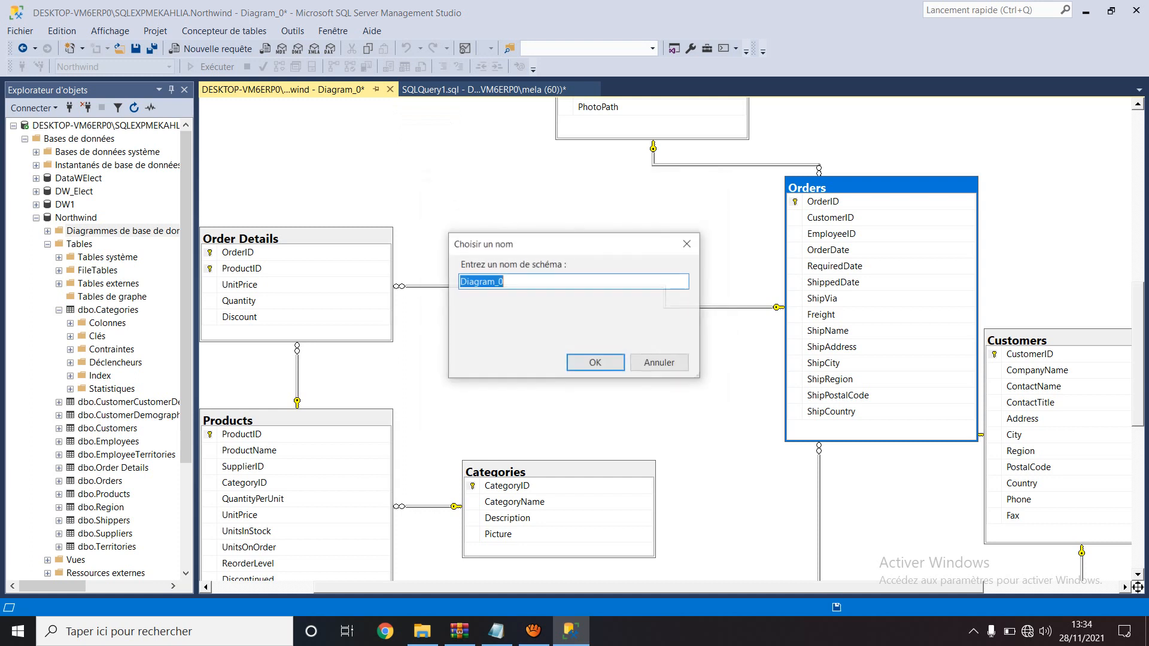
{"action": "key", "text": "End"}
{"action": "key", "text": "BackSpace"}
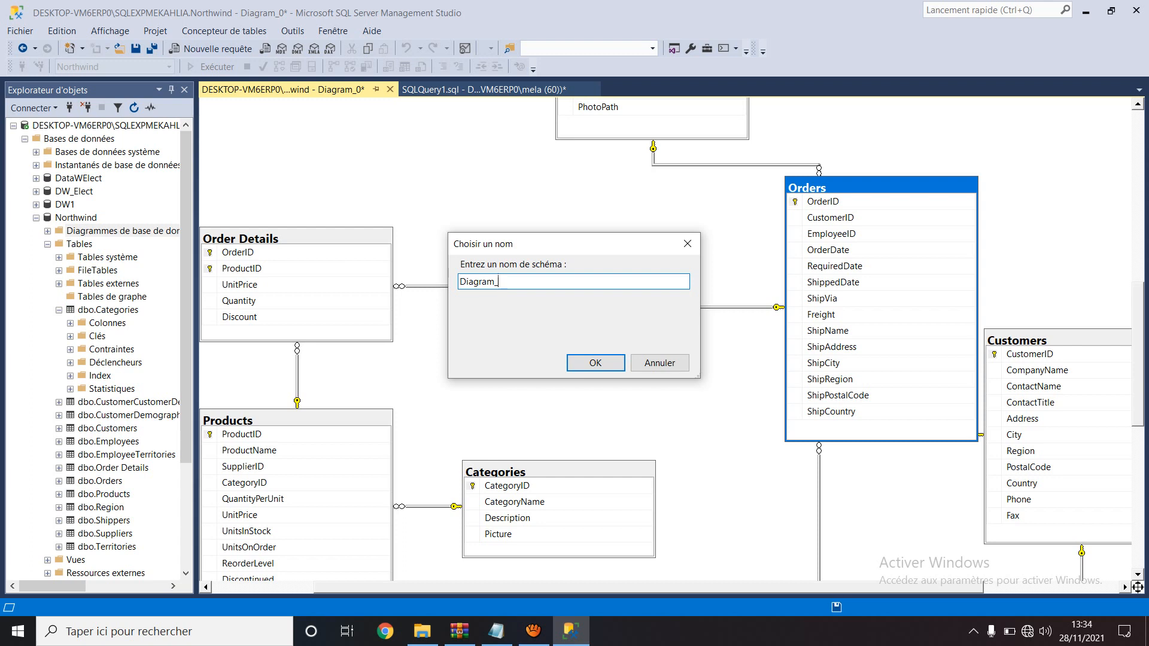
{"action": "type", "text": "northwind"}
{"action": "key", "text": "Return"}
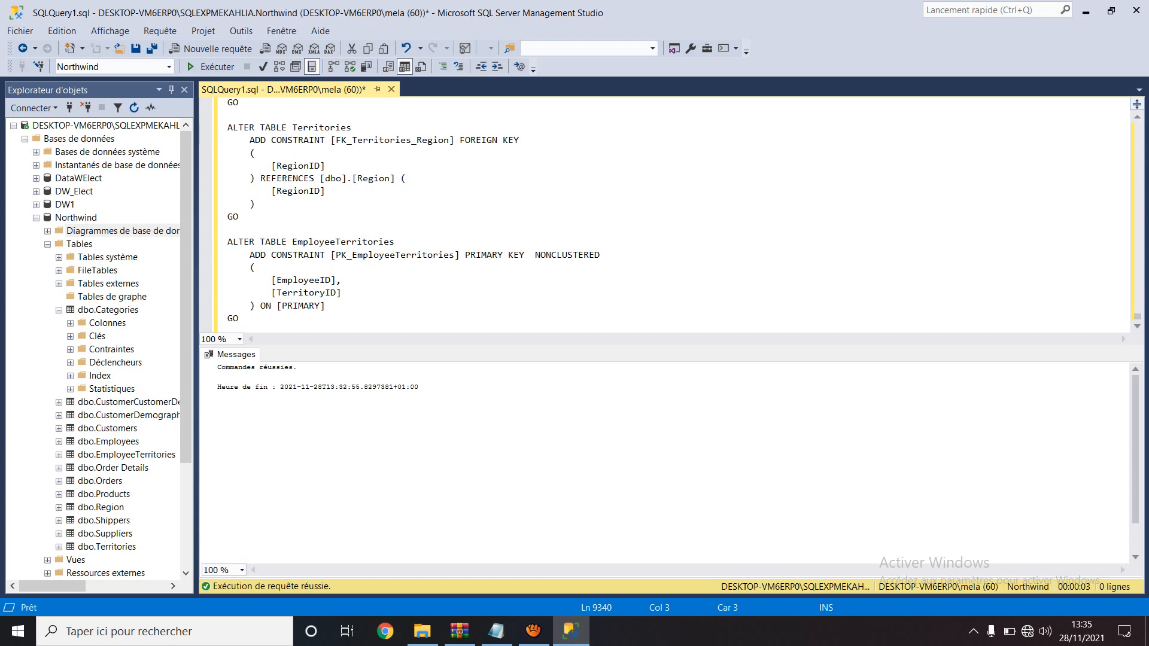
- Collapse the Northwind database and close the query, saving it as SQLQuery1_scriptNorthwind in the SQL Server Management Studio folder
{"action": "left_click", "coordinate": [36, 218]}
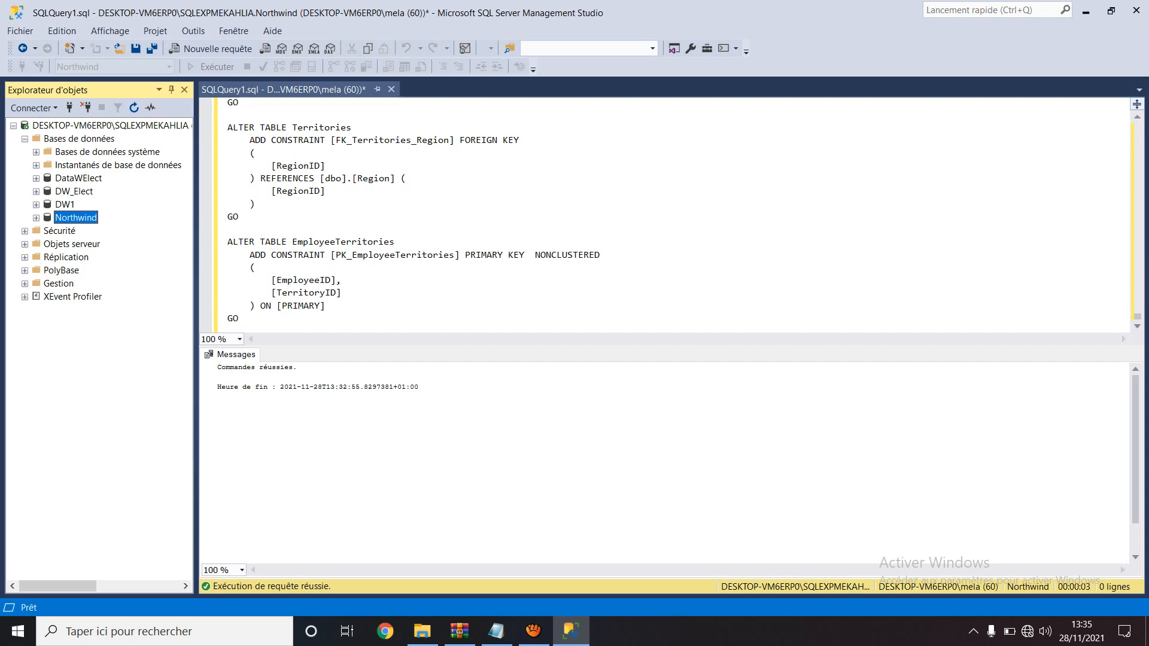
{"action": "left_click", "coordinate": [391, 90]}
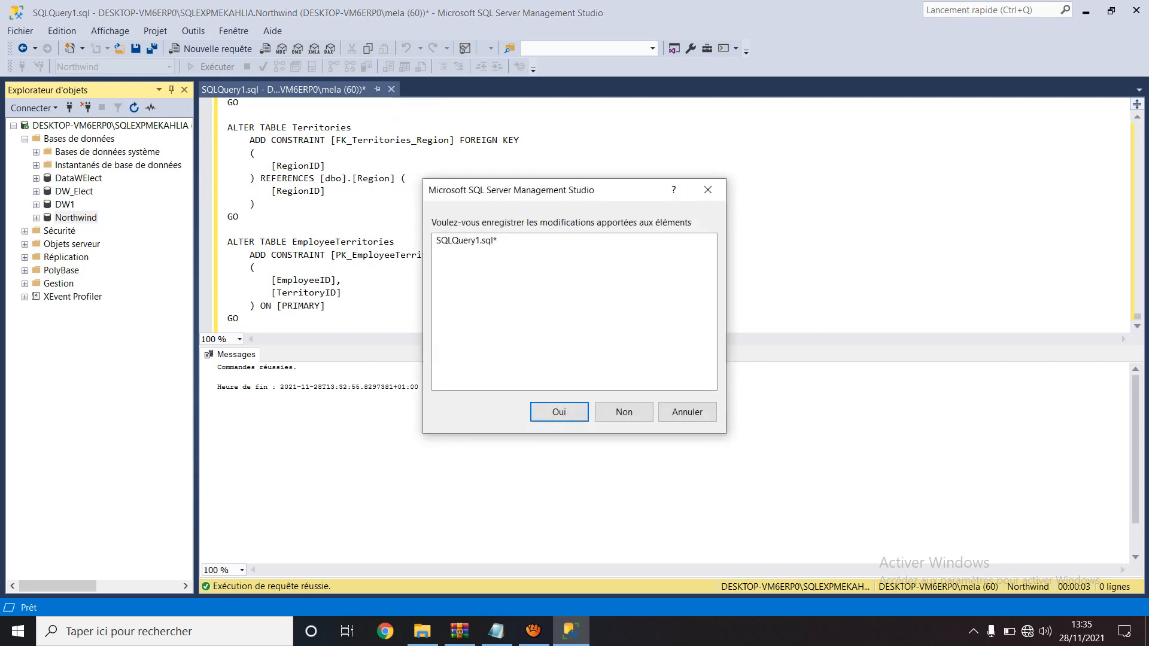
{"action": "key", "text": "Return"}
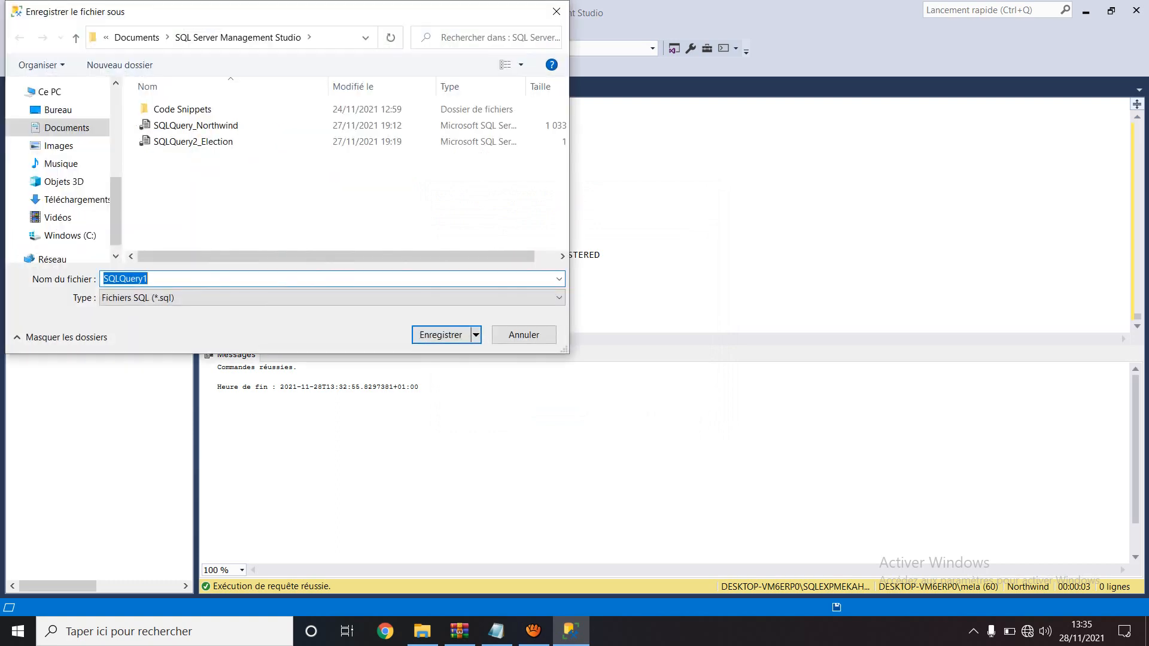
{"action": "left_click", "coordinate": [160, 279]}
{"action": "type", "text": "_scrip"}
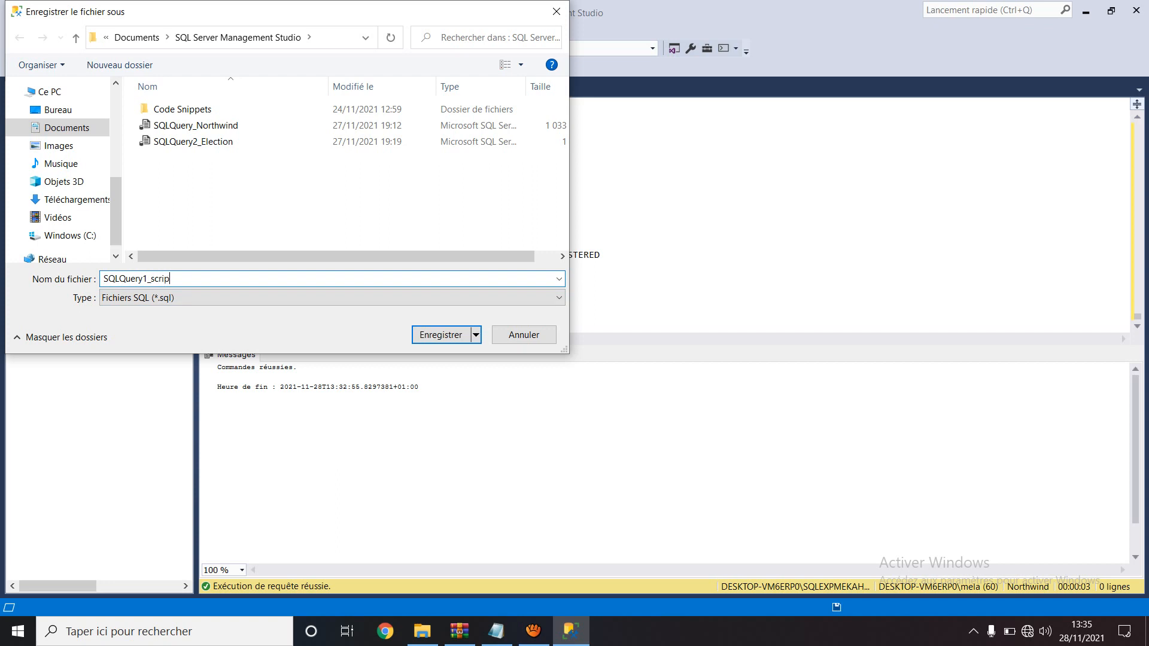
{"action": "type", "text": "tNorthwind"}
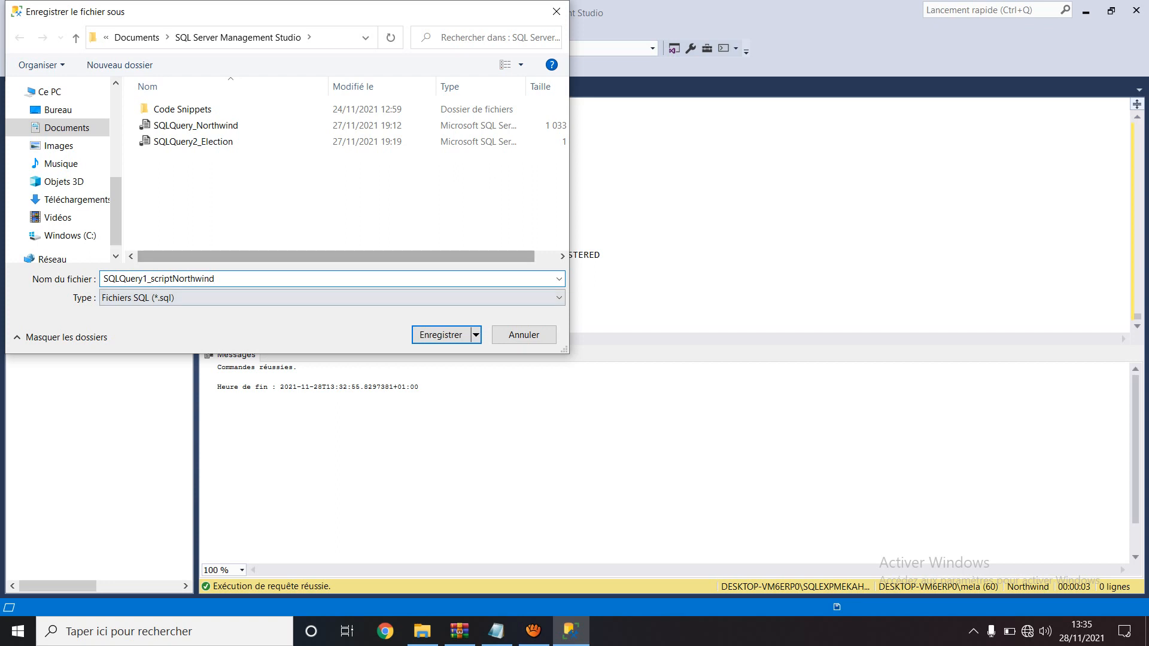
{"action": "key", "text": "Return"}
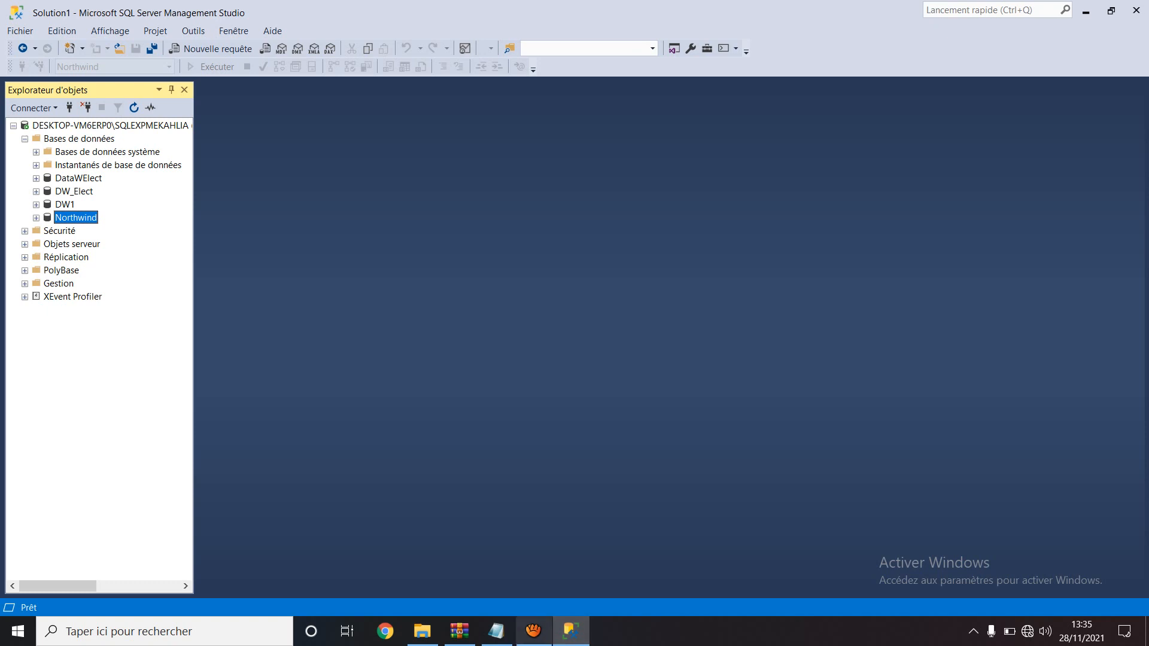
- Clear the open File Explorer windows, including cours+tp POO, from the desktop
{"action": "left_click", "coordinate": [533, 630]}
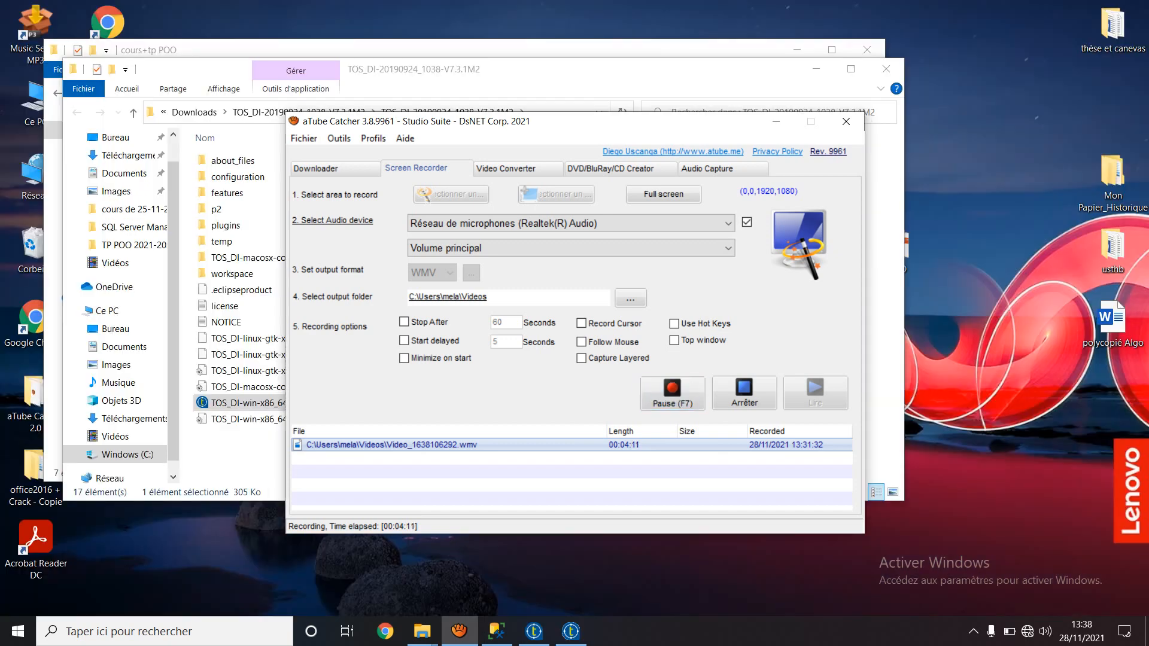
{"action": "left_click", "coordinate": [815, 68]}
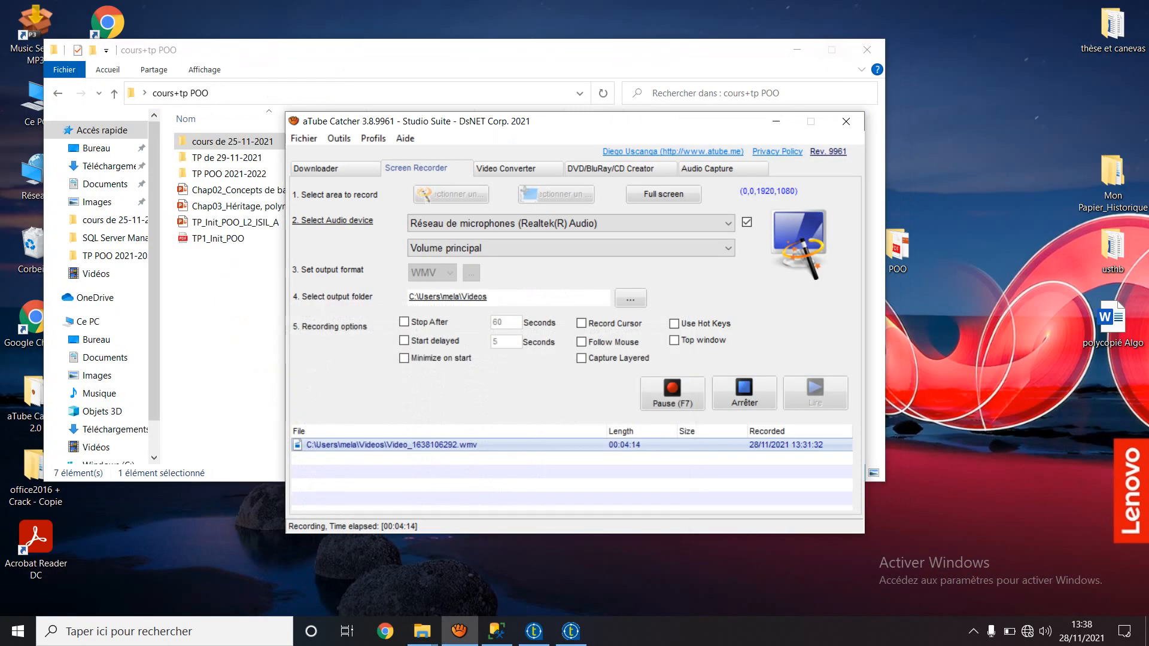
{"action": "left_click", "coordinate": [866, 50]}
{"action": "left_click", "coordinate": [867, 49]}
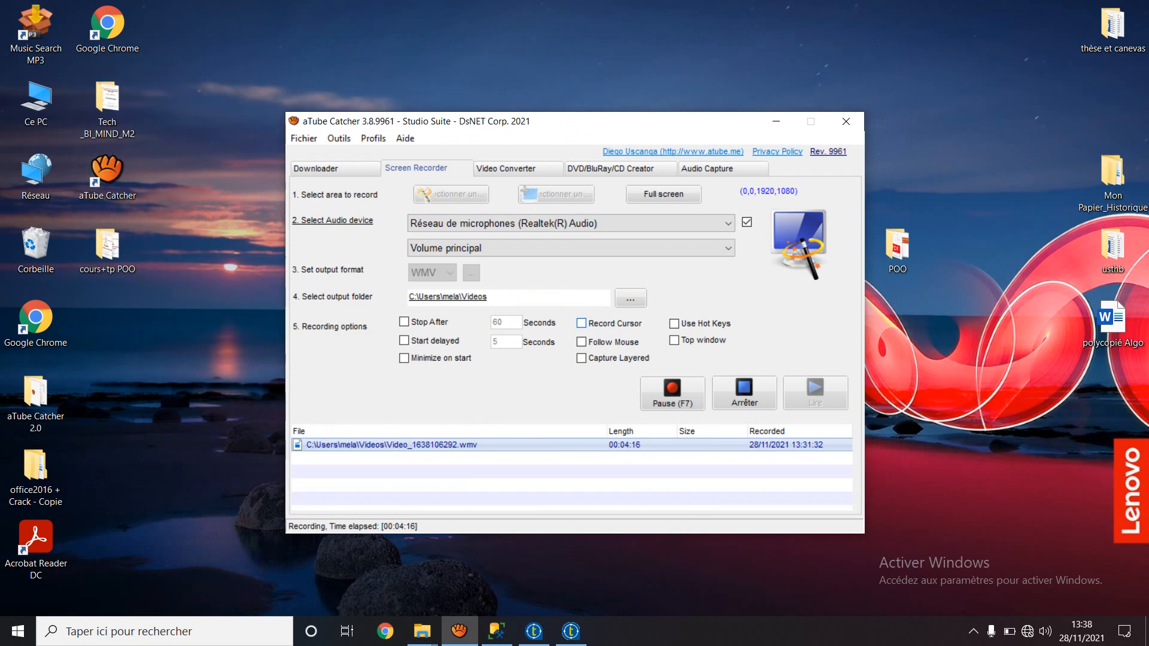
- Switch to the Talend Open Studio for Data Integration startup window and create a new project named Demo BI
{"action": "mouse_move", "coordinate": [496, 631]}
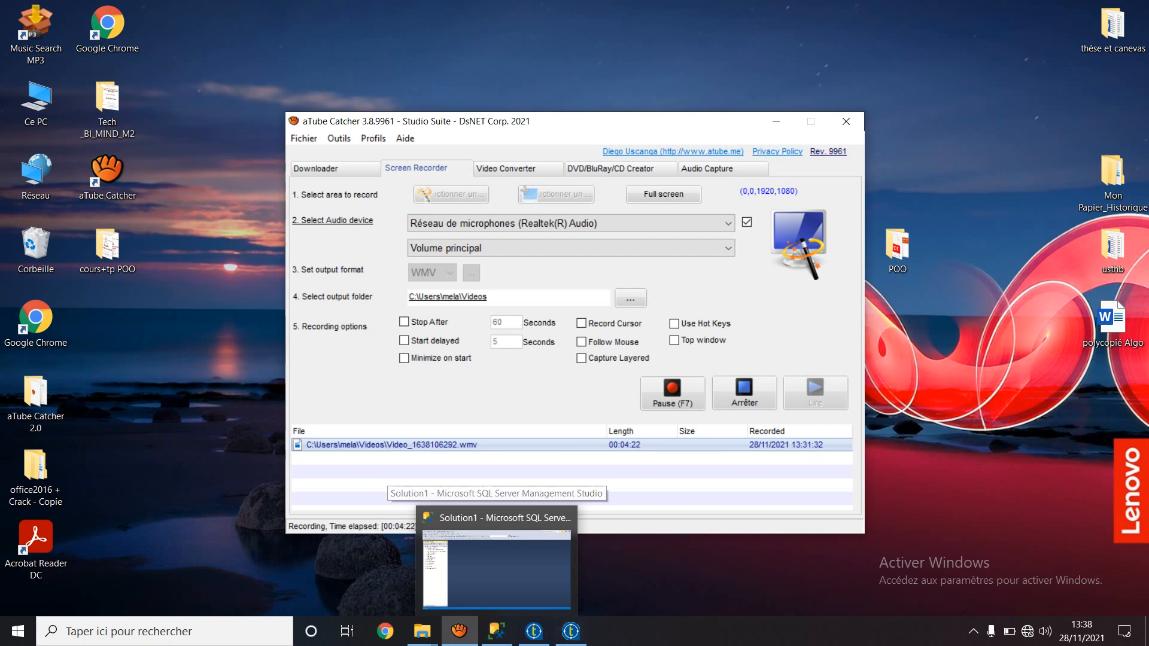
{"action": "left_click", "coordinate": [533, 631]}
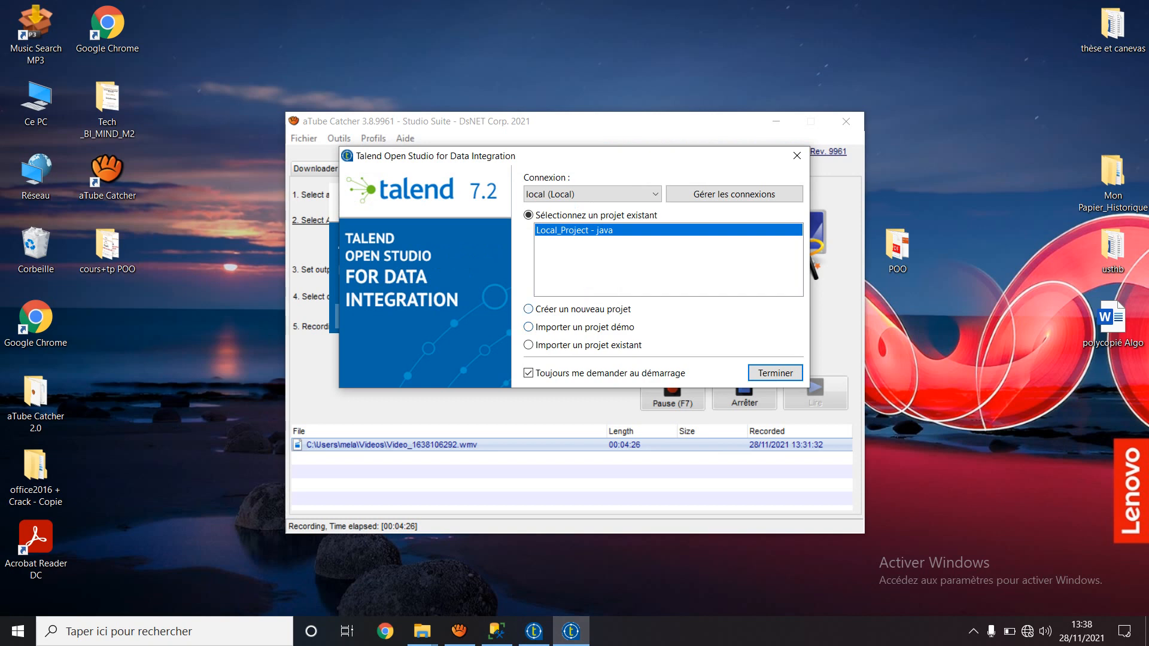
{"action": "left_click", "coordinate": [528, 309]}
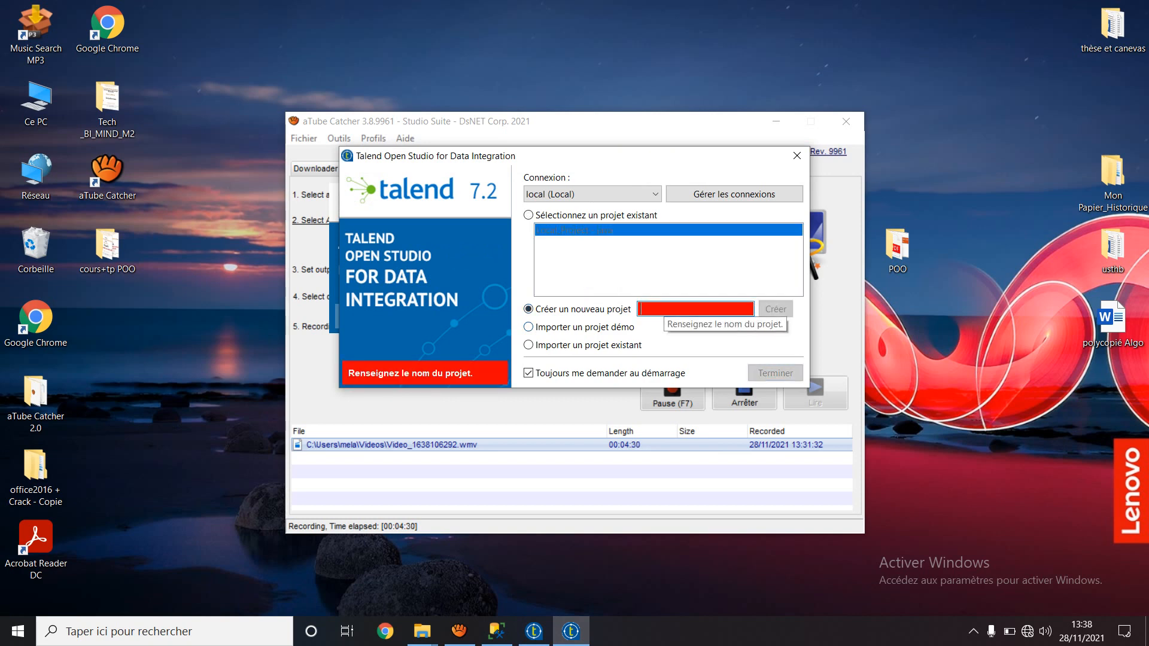
{"action": "type", "text": "TP"}
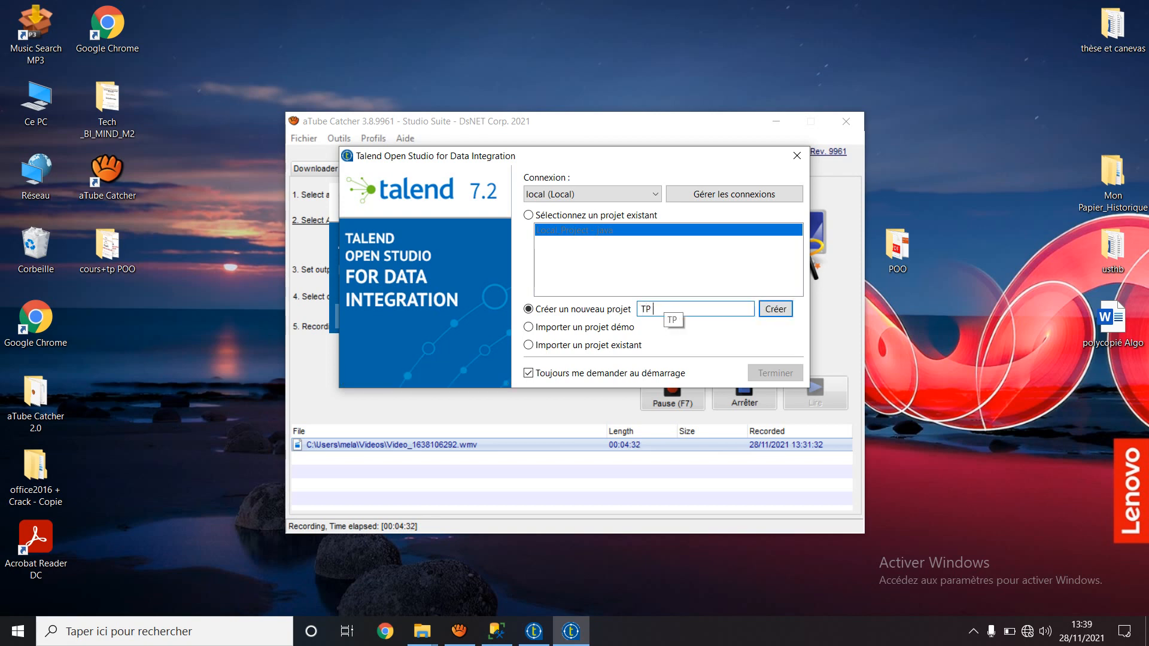
{"action": "key", "text": "BackSpace"}
{"action": "key", "text": "BackSpace"}
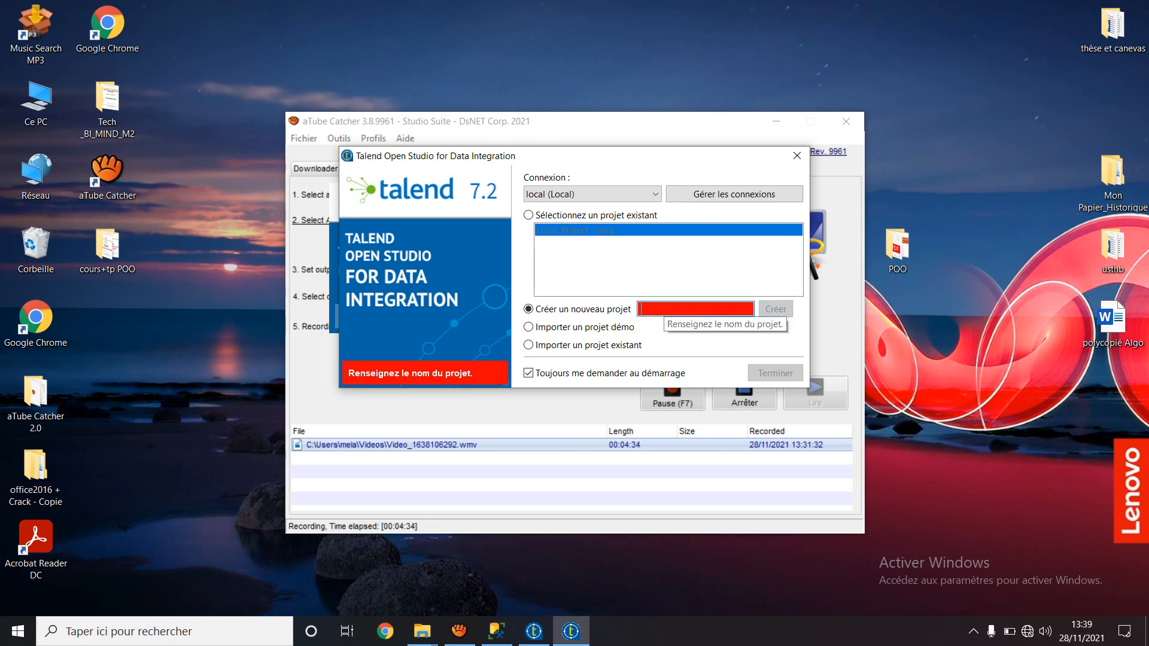
{"action": "type", "text": "Demo BI"}
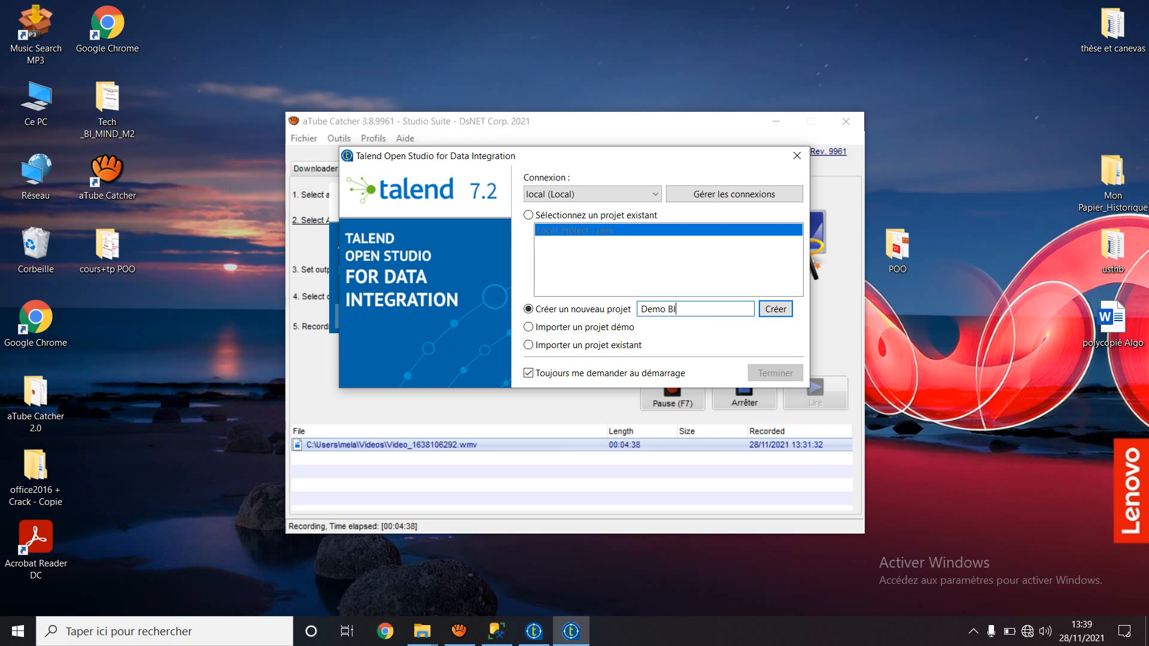
{"action": "key", "text": "Return"}
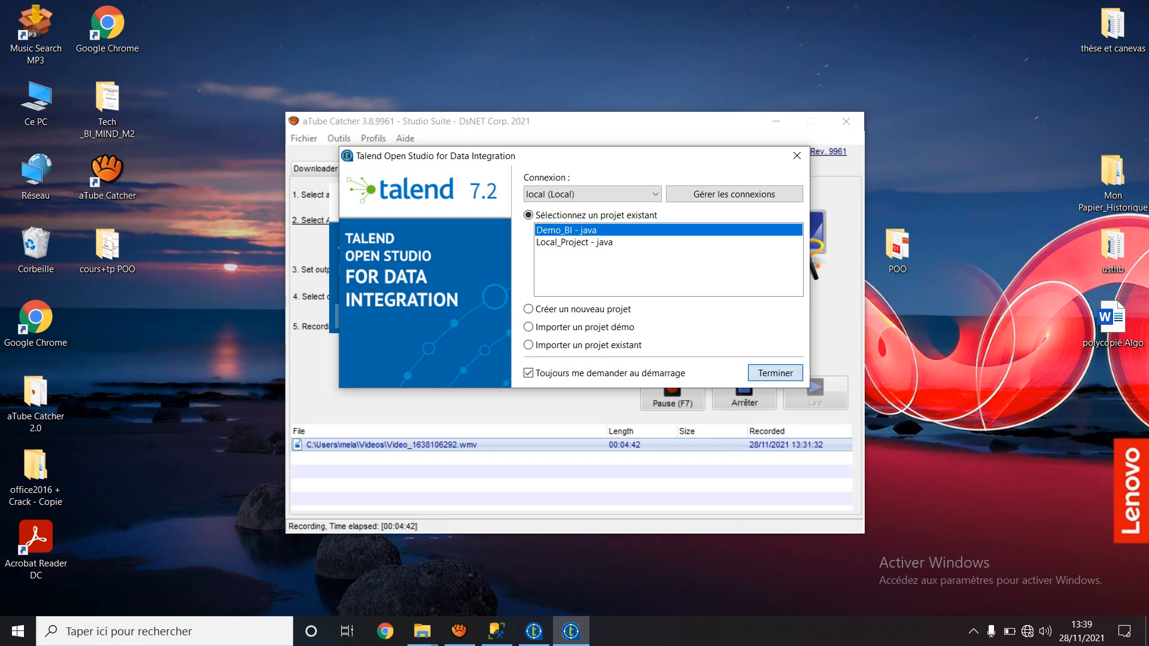
- Open the Demo_BI project past its welcome page and expand the Métadonnées node in the repository
{"action": "key", "text": "Return"}
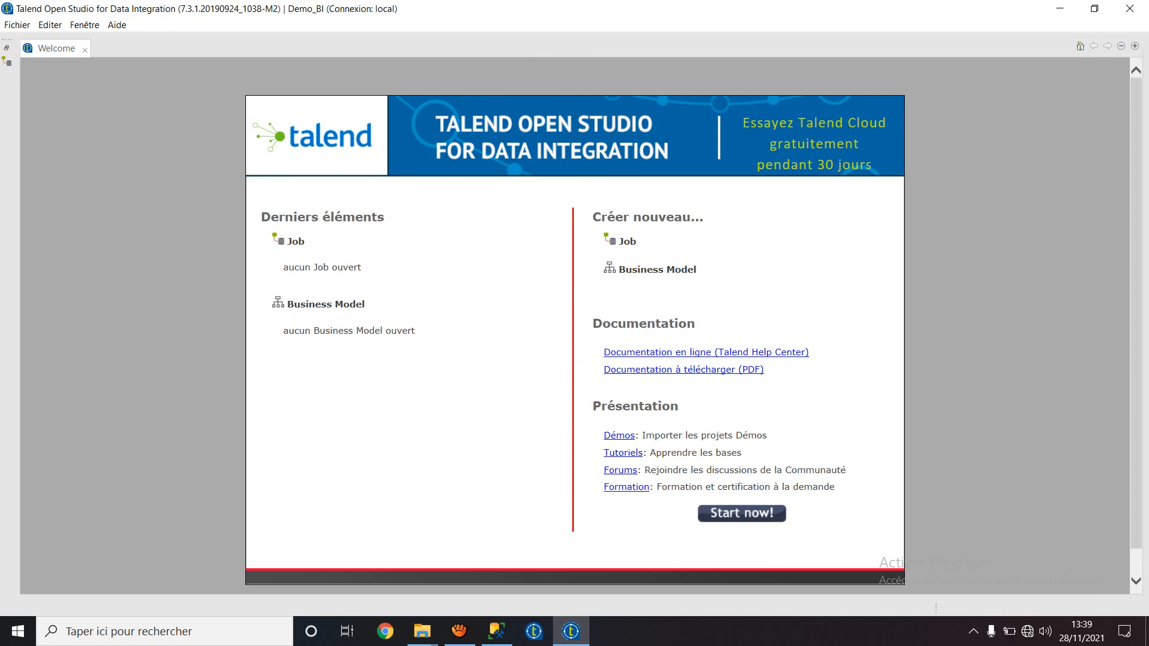
{"action": "left_click", "coordinate": [85, 50]}
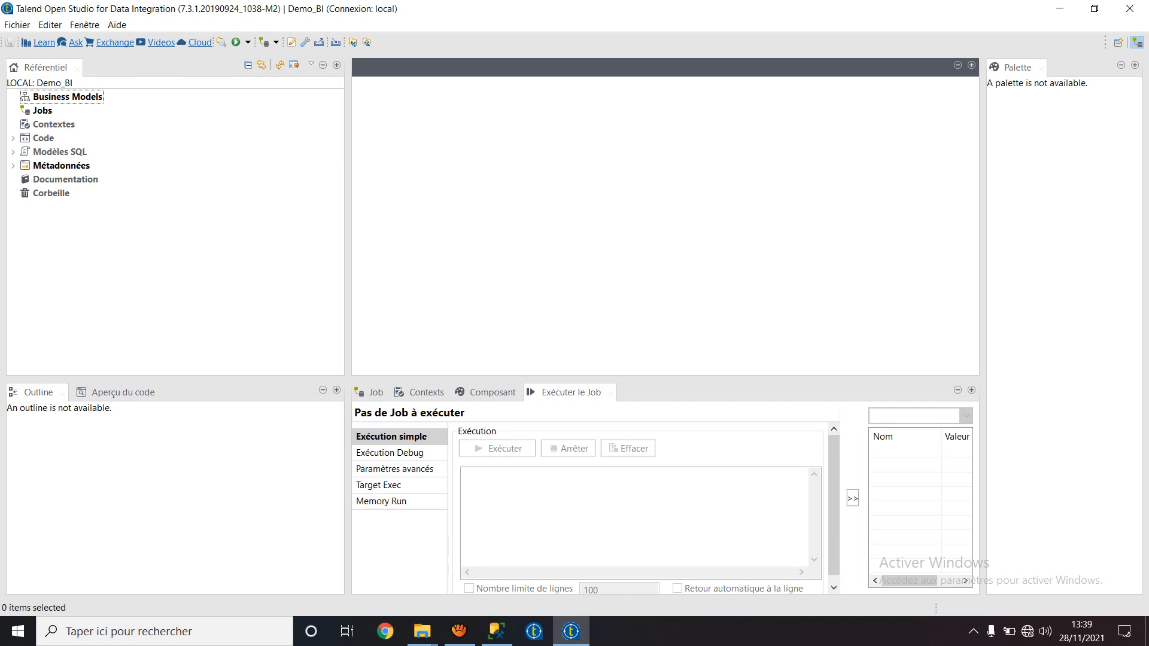
{"action": "left_click", "coordinate": [13, 166]}
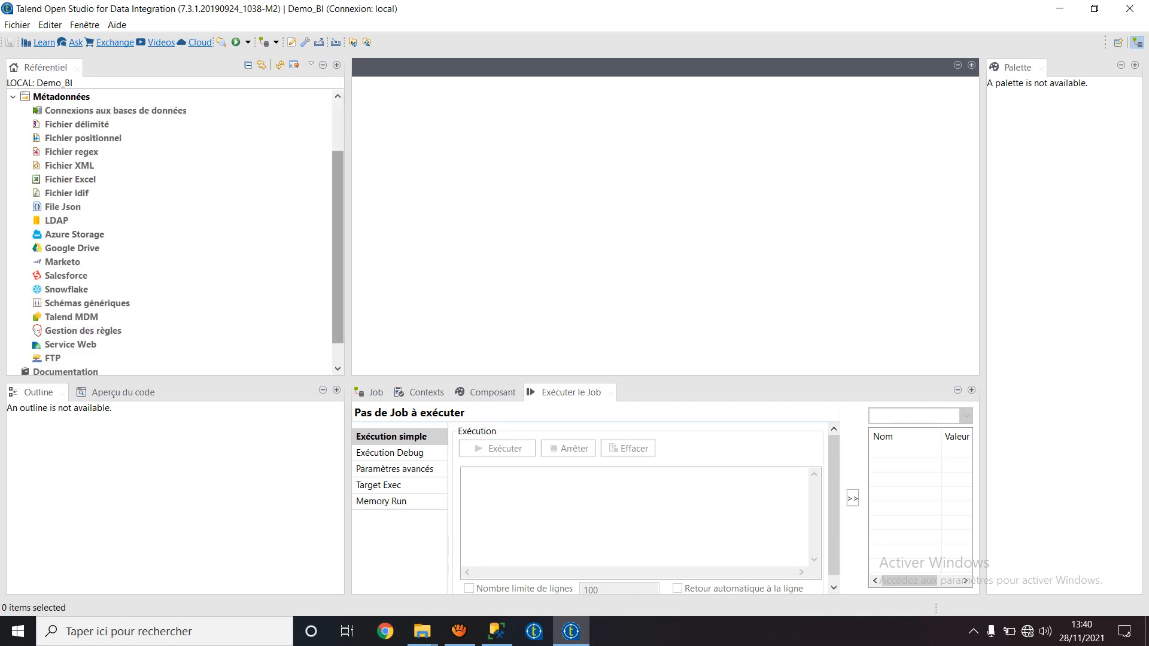
{"action": "scroll", "coordinate": [174, 233], "scroll_direction": "up", "scroll_amount": 1}
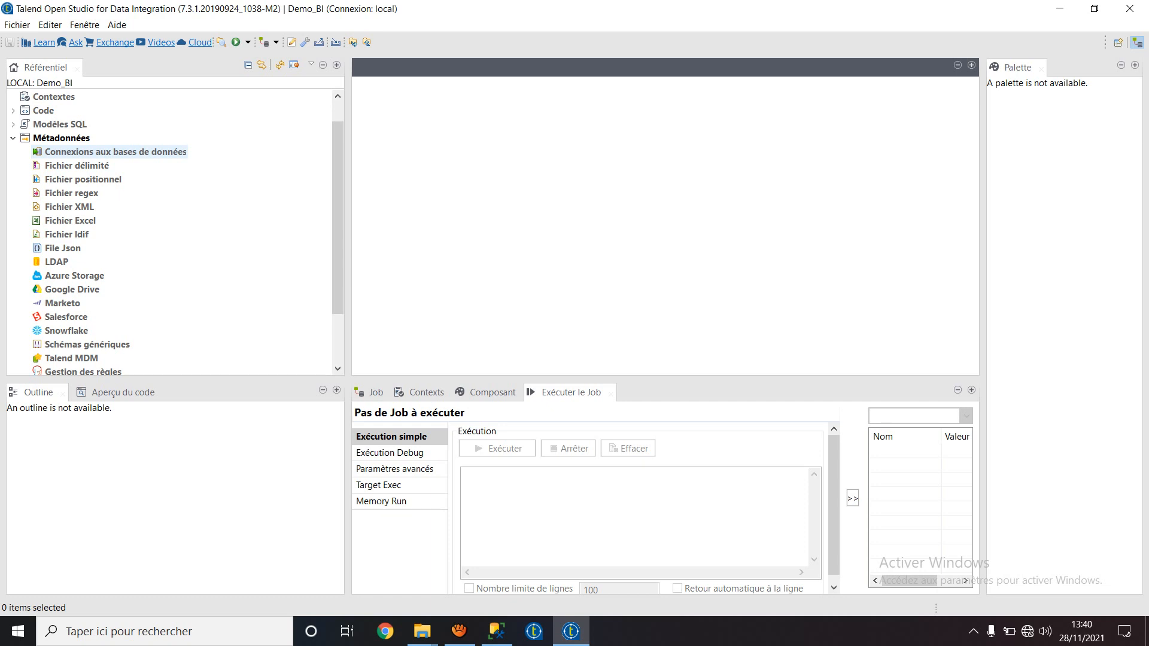
- Start a new database connection in the repository metadata and name it ConxSQLServer
{"action": "right_click", "coordinate": [84, 151]}
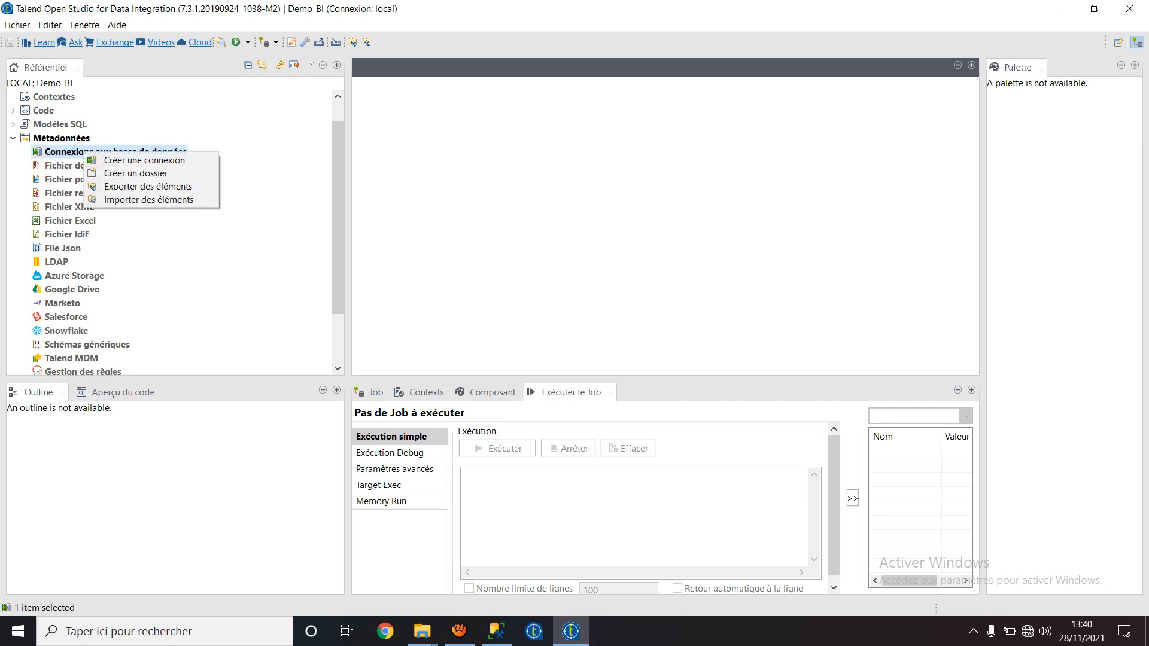
{"action": "left_click", "coordinate": [144, 160]}
{"action": "right_click", "coordinate": [73, 153]}
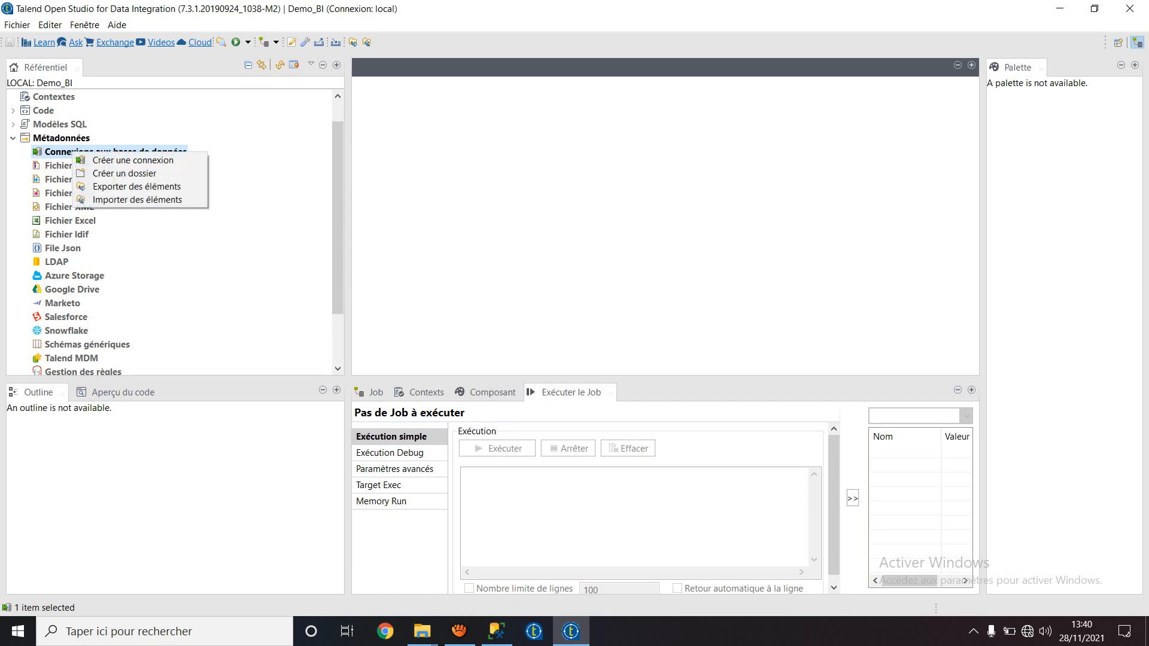
{"action": "left_click", "coordinate": [132, 160]}
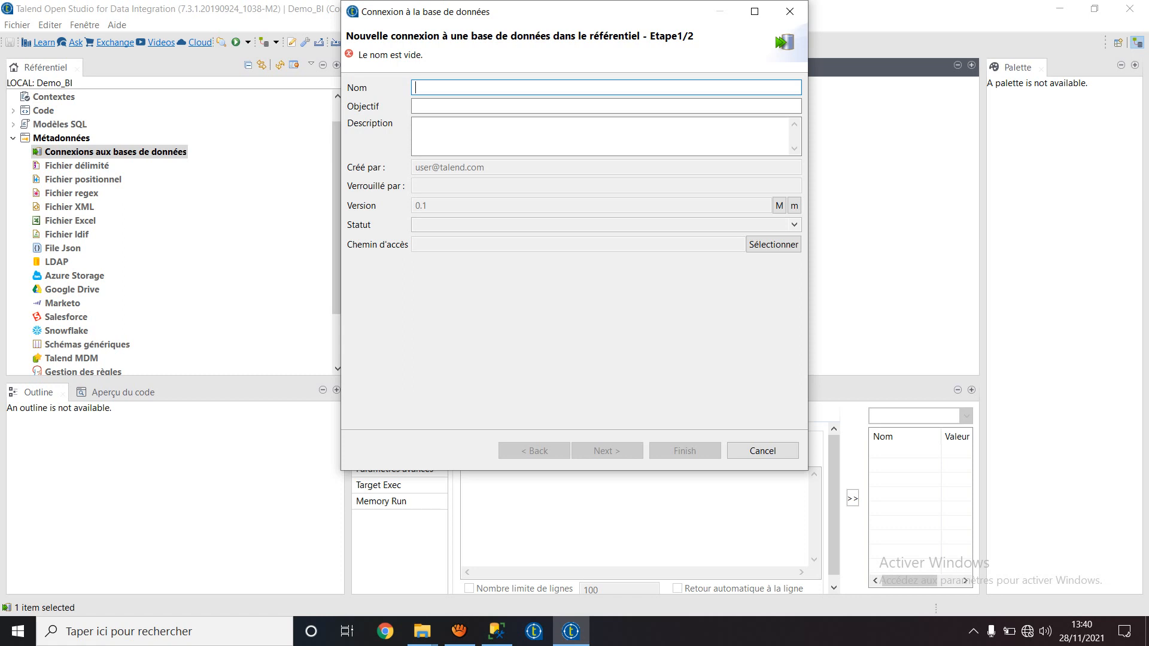
{"action": "type", "text": "Conc"}
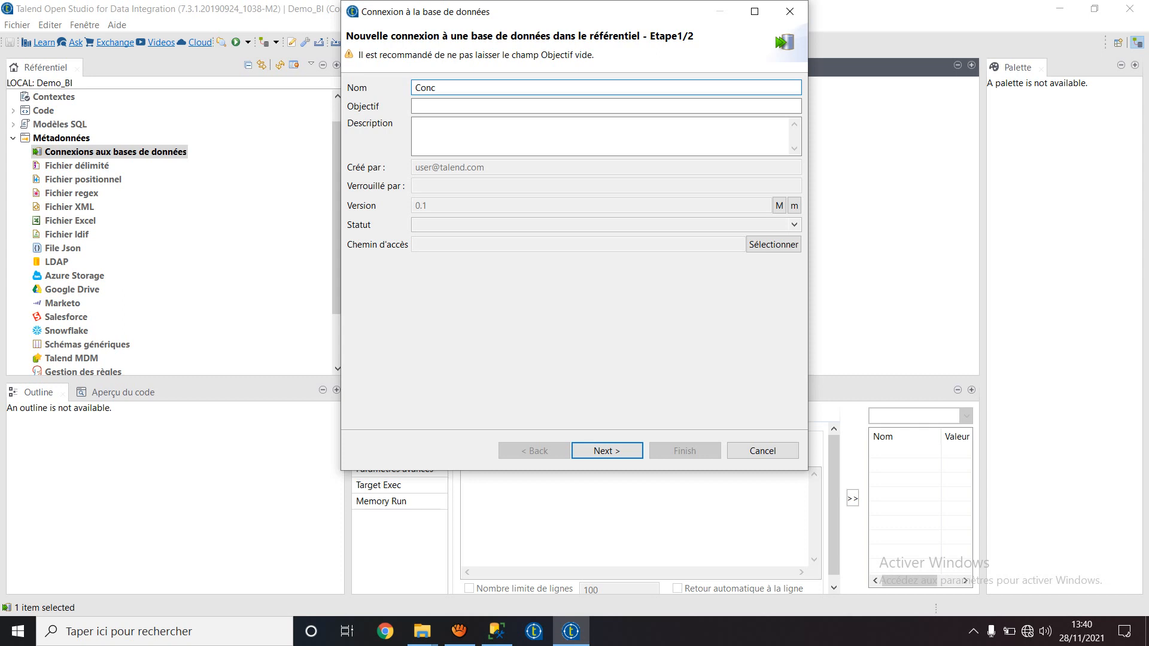
{"action": "key", "text": "BackSpace"}
{"action": "type", "text": "xSQLServer"}
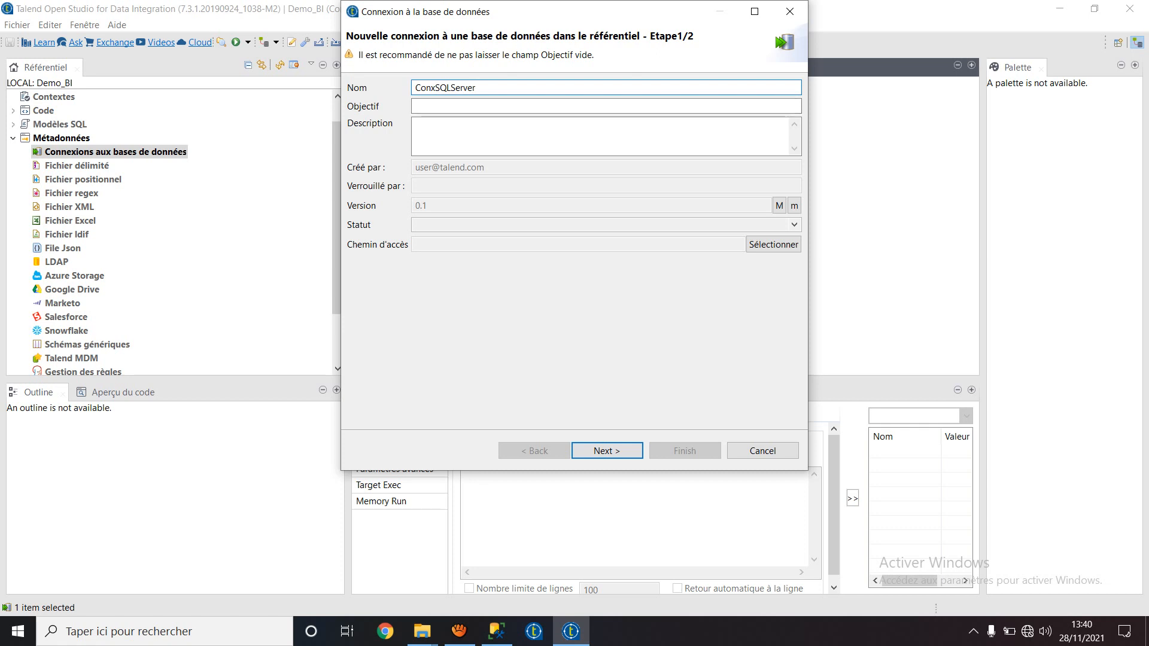
- Continue to the second stage of the ConxSQLServer connection and set its database type to Microsoft SQL Server
{"action": "left_click", "coordinate": [607, 450]}
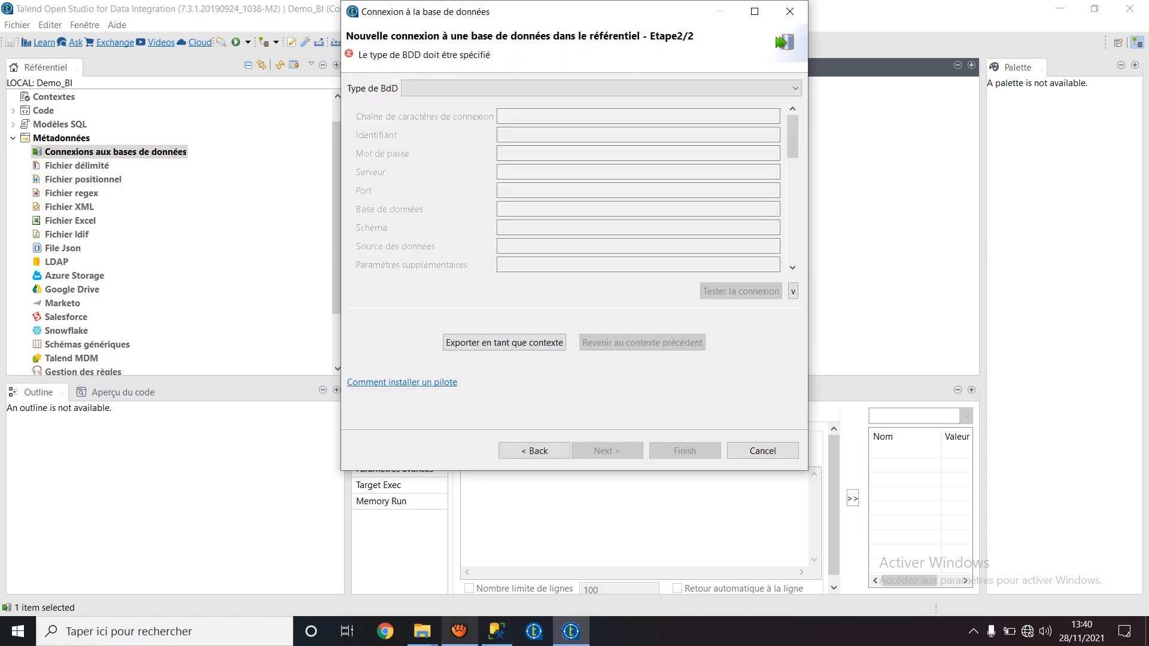
{"action": "left_click", "coordinate": [459, 631]}
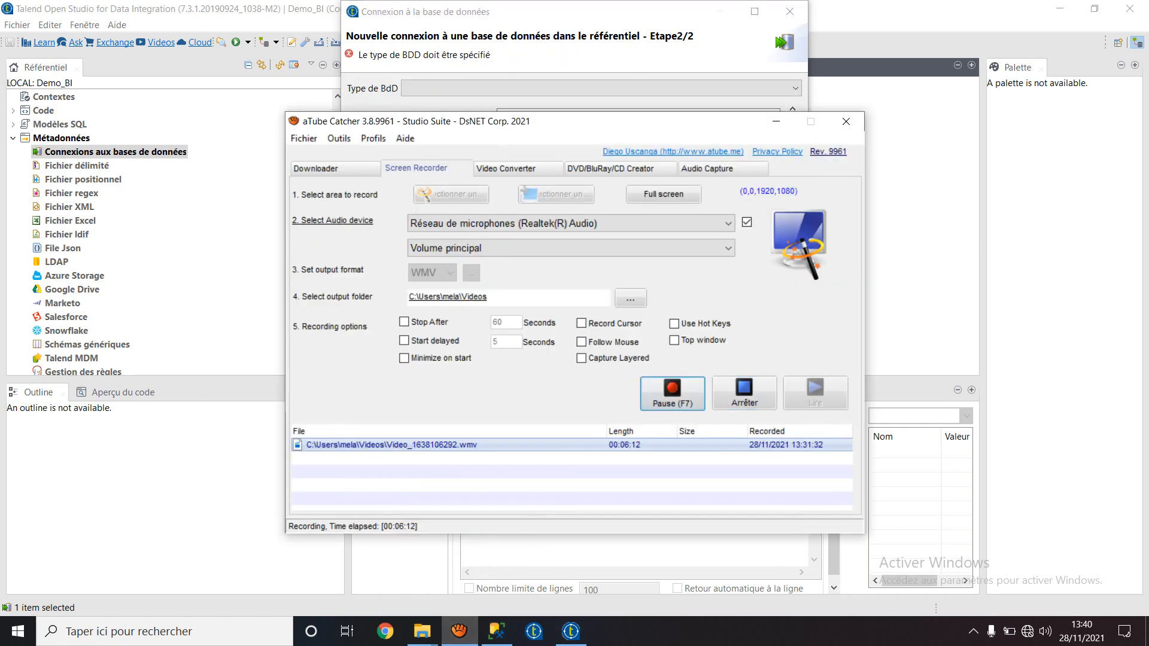
{"action": "left_click", "coordinate": [776, 121]}
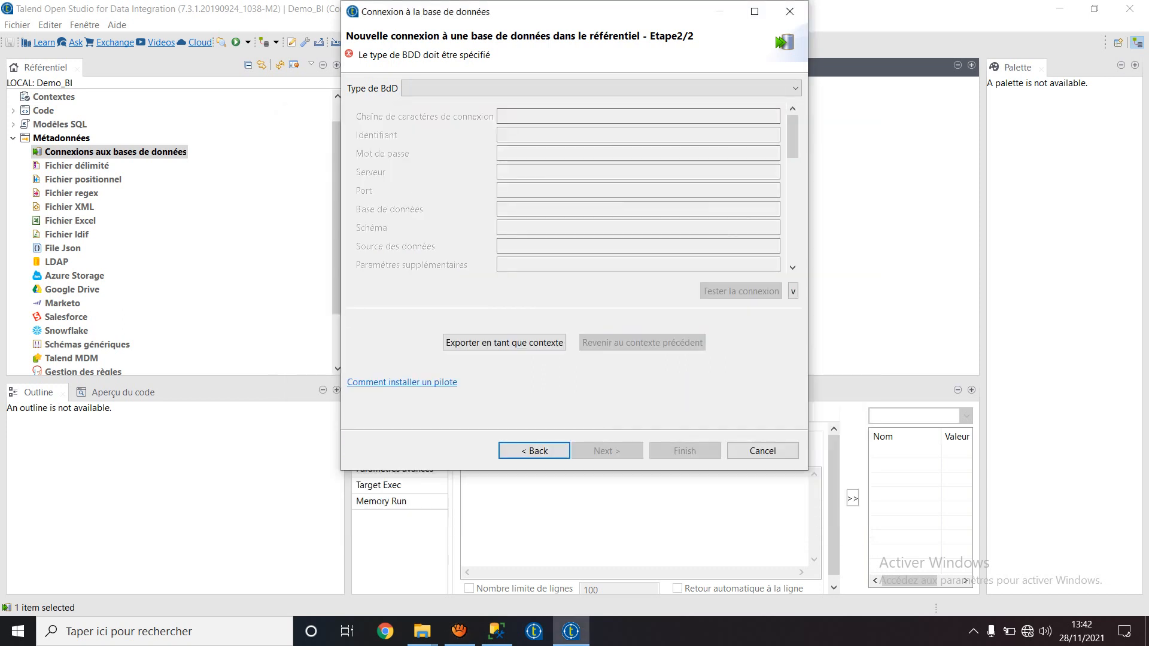
{"action": "left_click", "coordinate": [600, 88]}
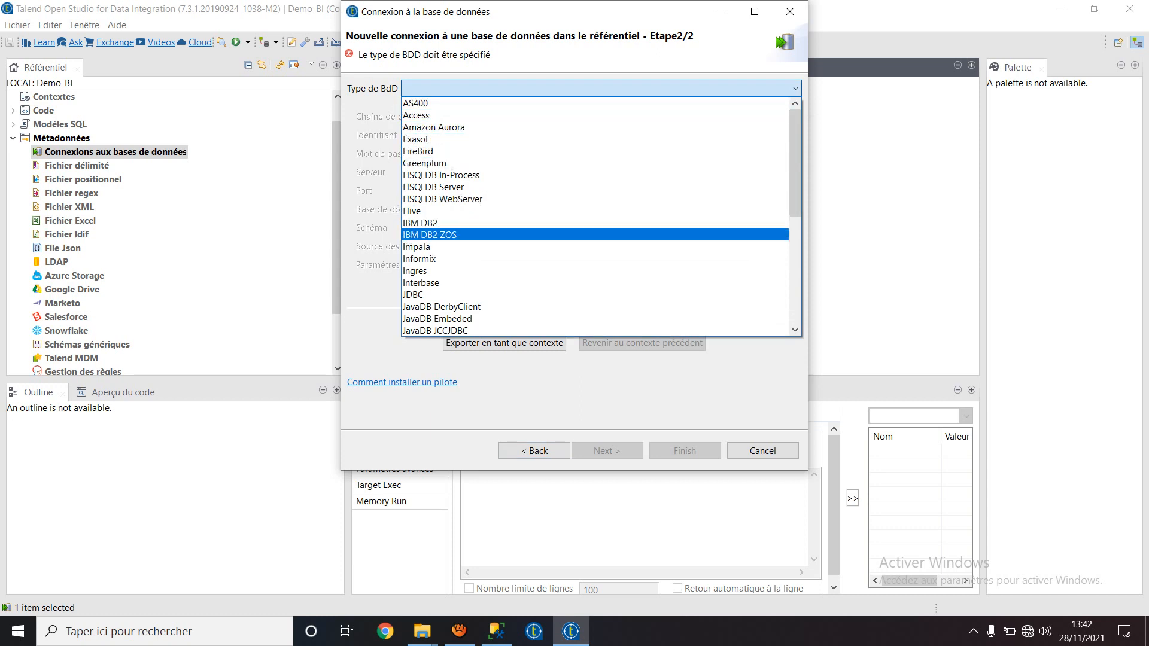
{"action": "scroll", "coordinate": [595, 235], "scroll_direction": "down", "scroll_amount": 5}
{"action": "scroll", "coordinate": [595, 234], "scroll_direction": "up", "scroll_amount": 3}
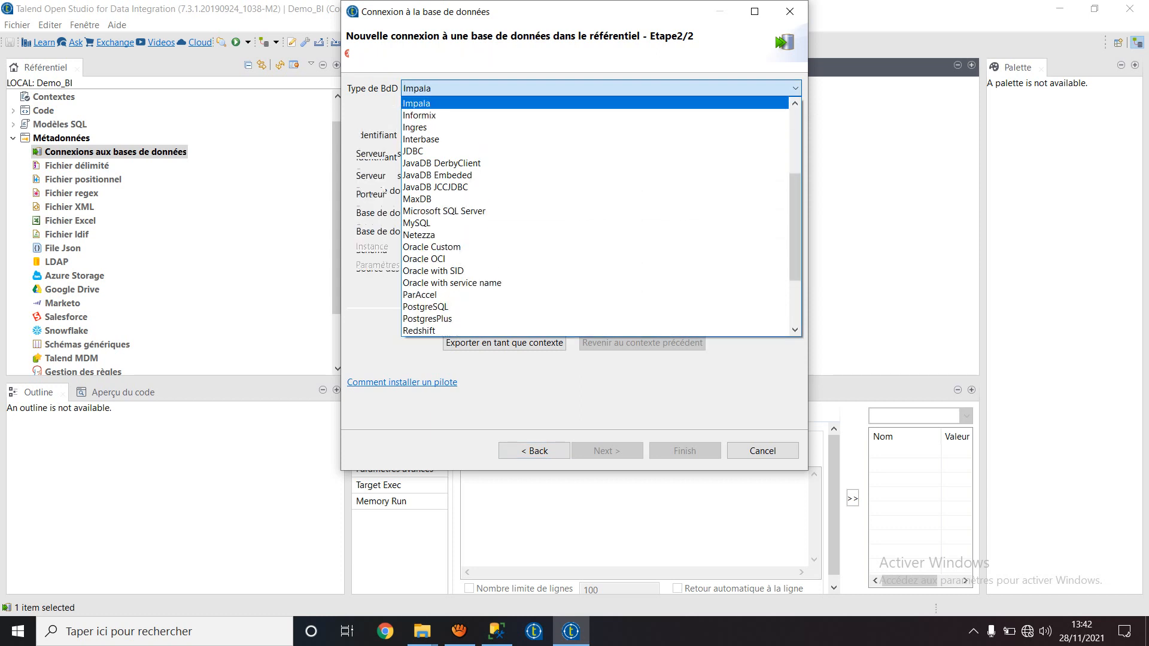
{"action": "scroll", "coordinate": [595, 235], "scroll_direction": "up", "scroll_amount": 5}
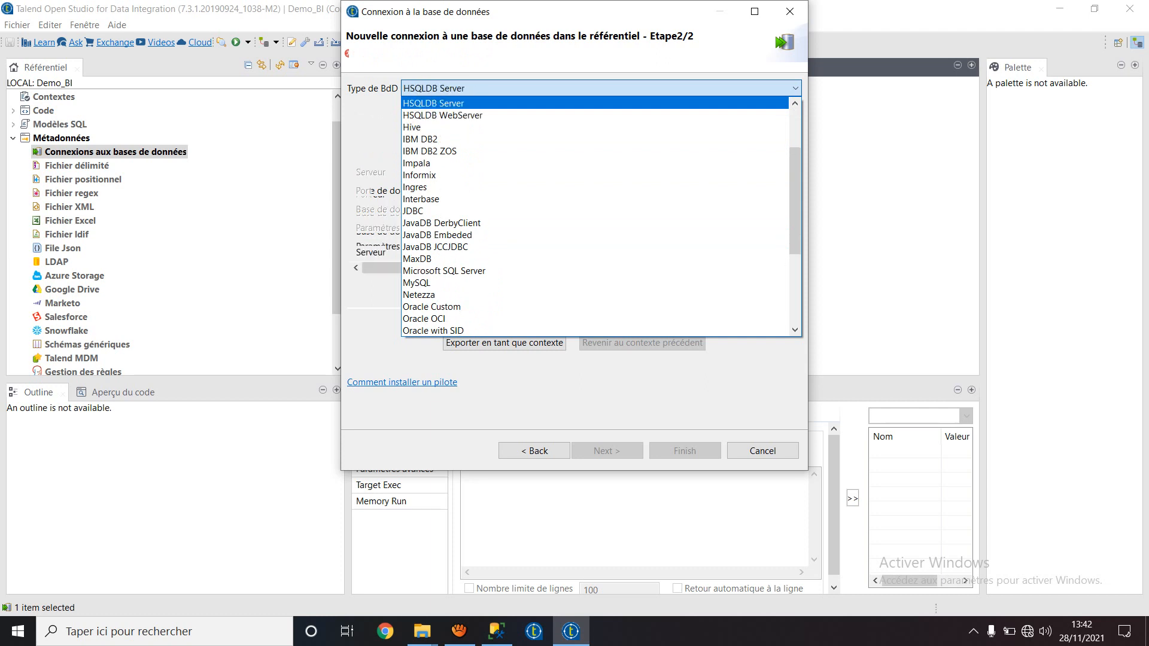
{"action": "scroll", "coordinate": [595, 234], "scroll_direction": "down", "scroll_amount": 4}
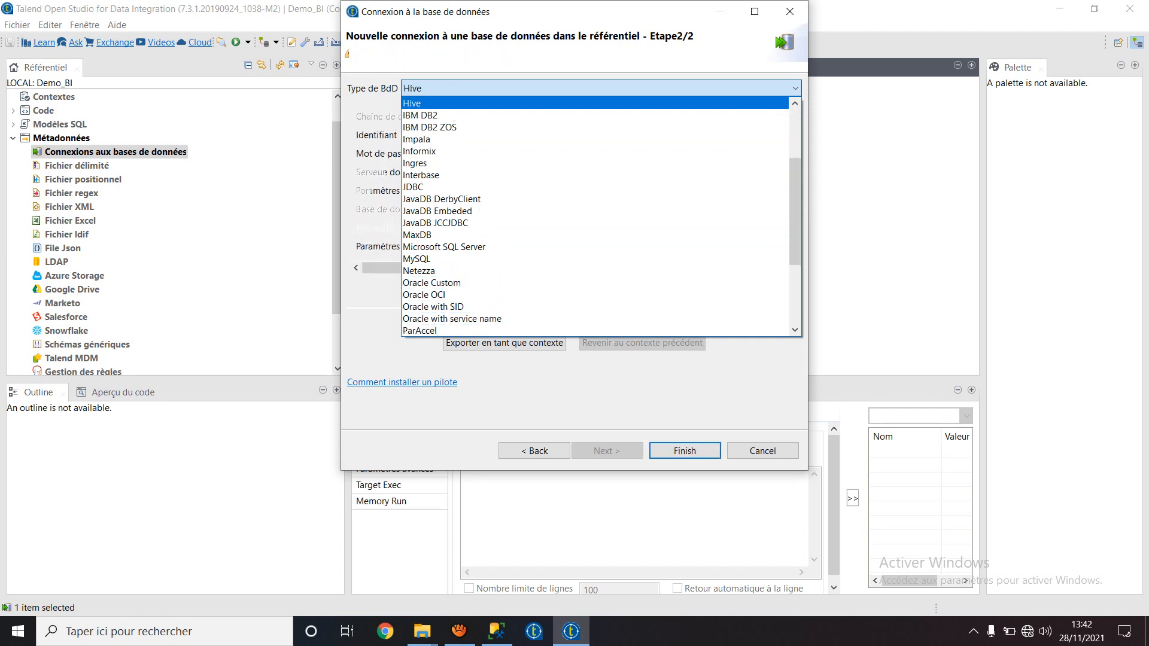
{"action": "scroll", "coordinate": [595, 235], "scroll_direction": "down", "scroll_amount": 4}
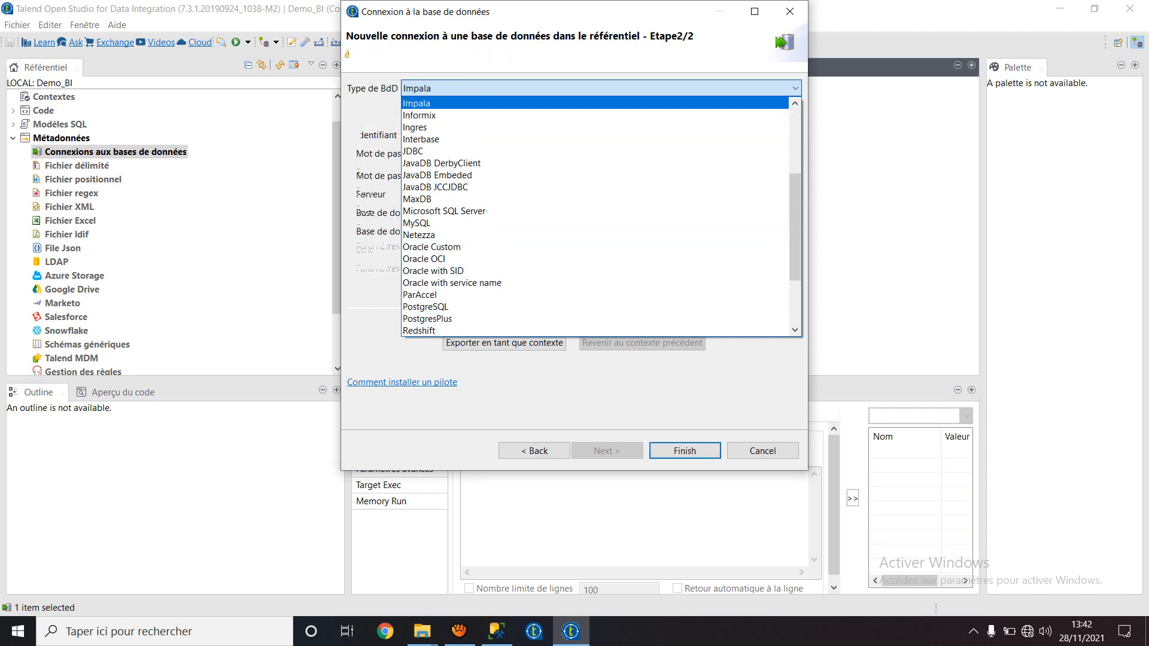
{"action": "scroll", "coordinate": [595, 235], "scroll_direction": "down", "scroll_amount": 7}
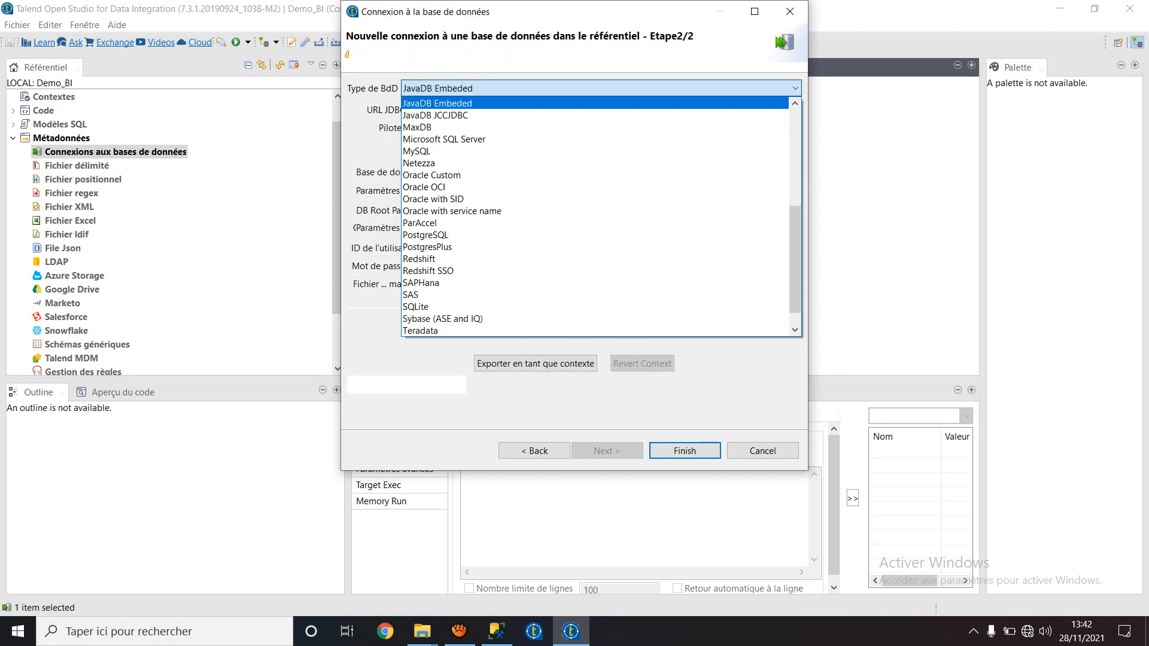
{"action": "scroll", "coordinate": [596, 234], "scroll_direction": "down", "scroll_amount": 2}
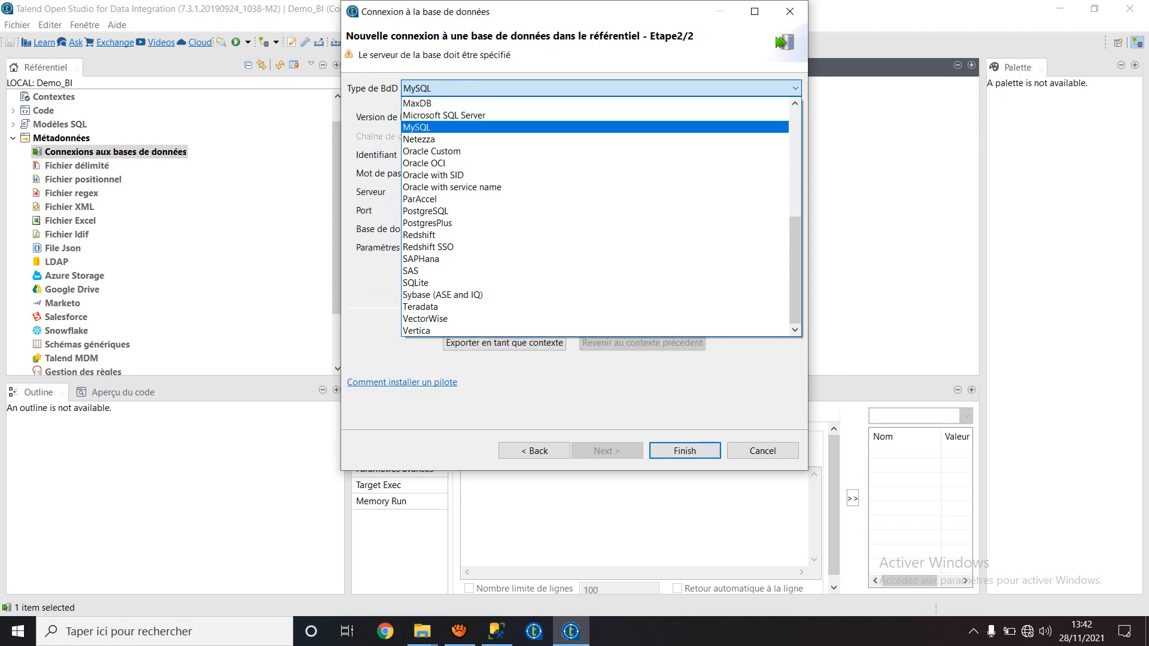
{"action": "scroll", "coordinate": [595, 235], "scroll_direction": "up", "scroll_amount": 2}
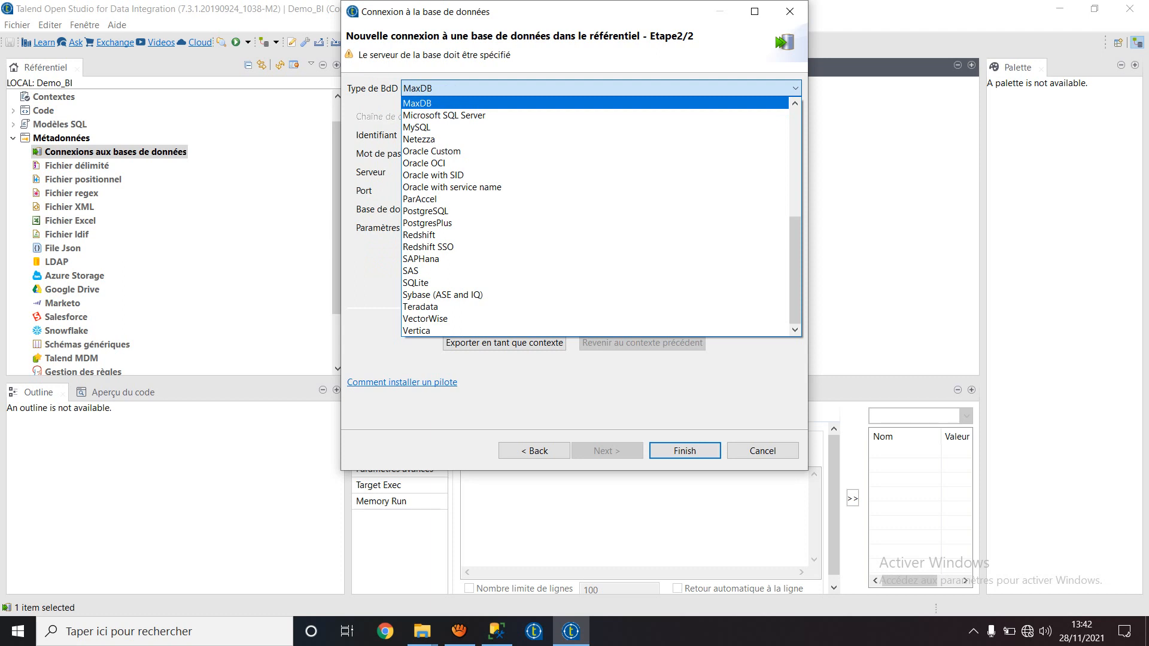
{"action": "key", "text": "Down"}
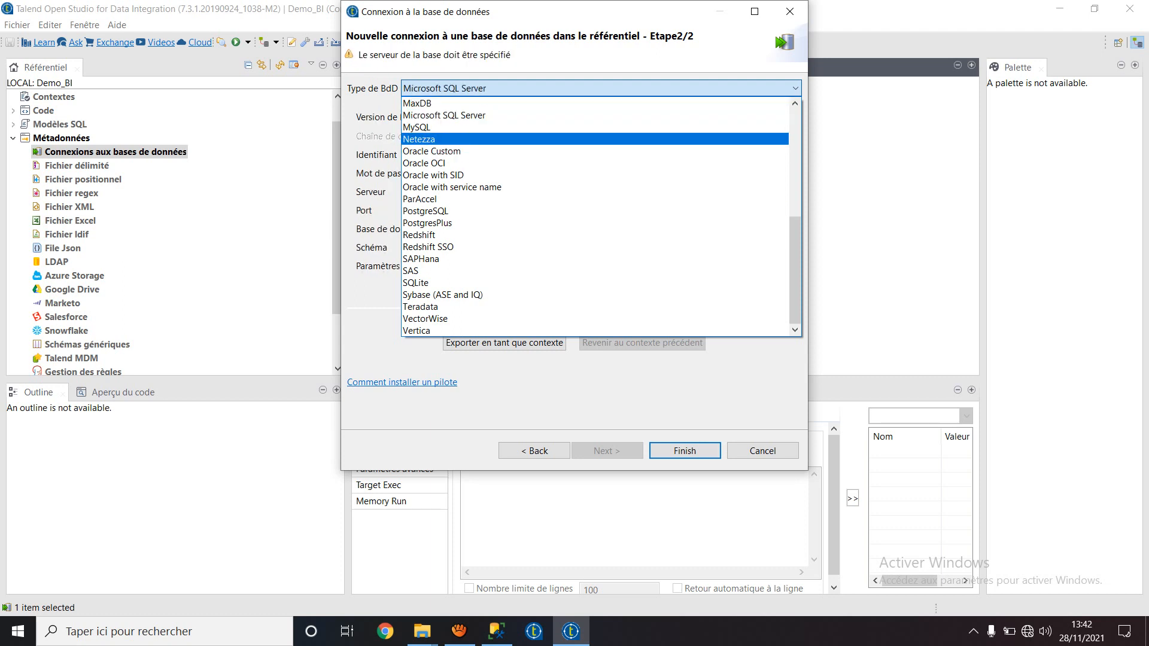
{"action": "key", "text": "Return"}
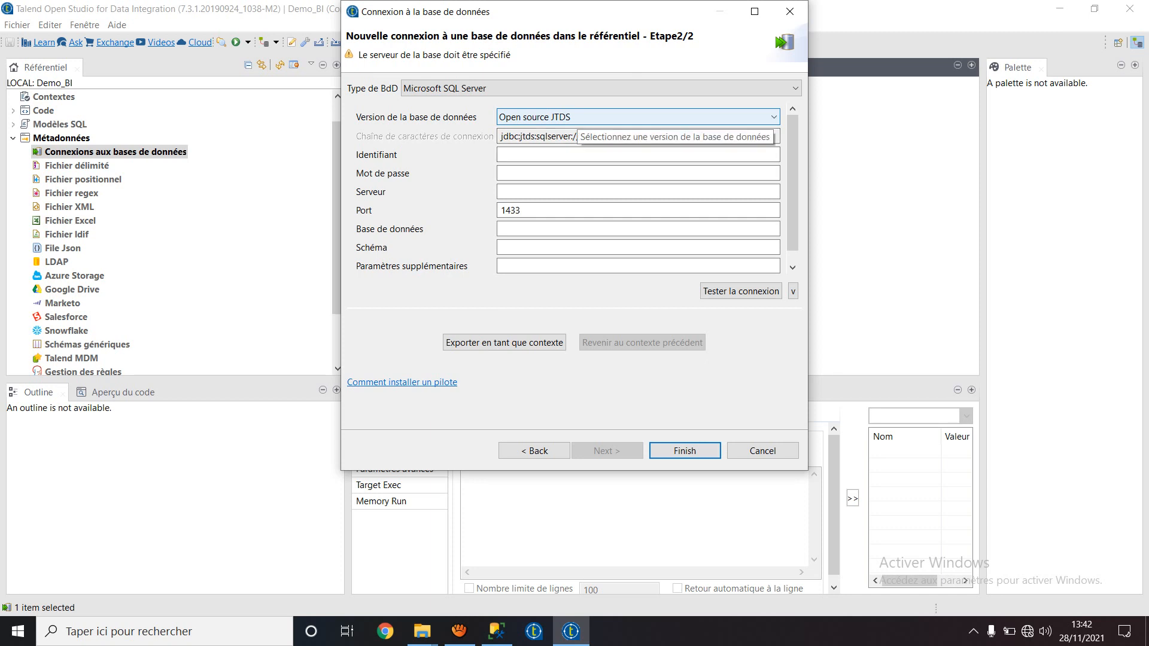
- Select Open source JTDS as the database version and test the connection on port 1433, dismissing the resulting dialogs
{"action": "left_click", "coordinate": [774, 117]}
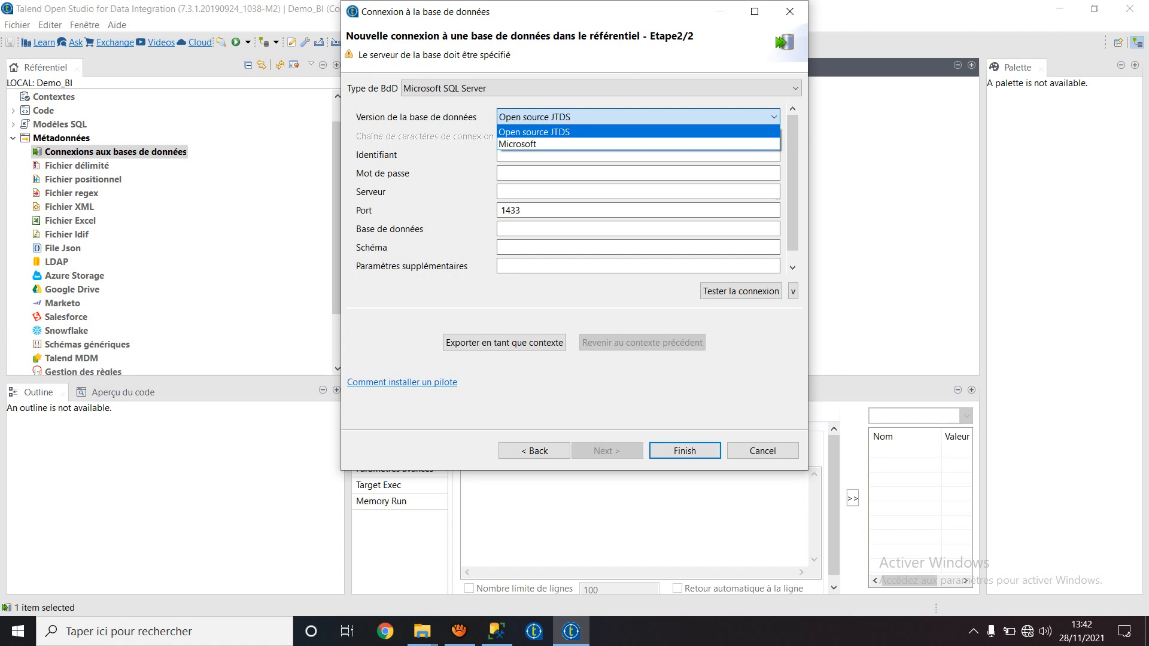
{"action": "left_click", "coordinate": [682, 132]}
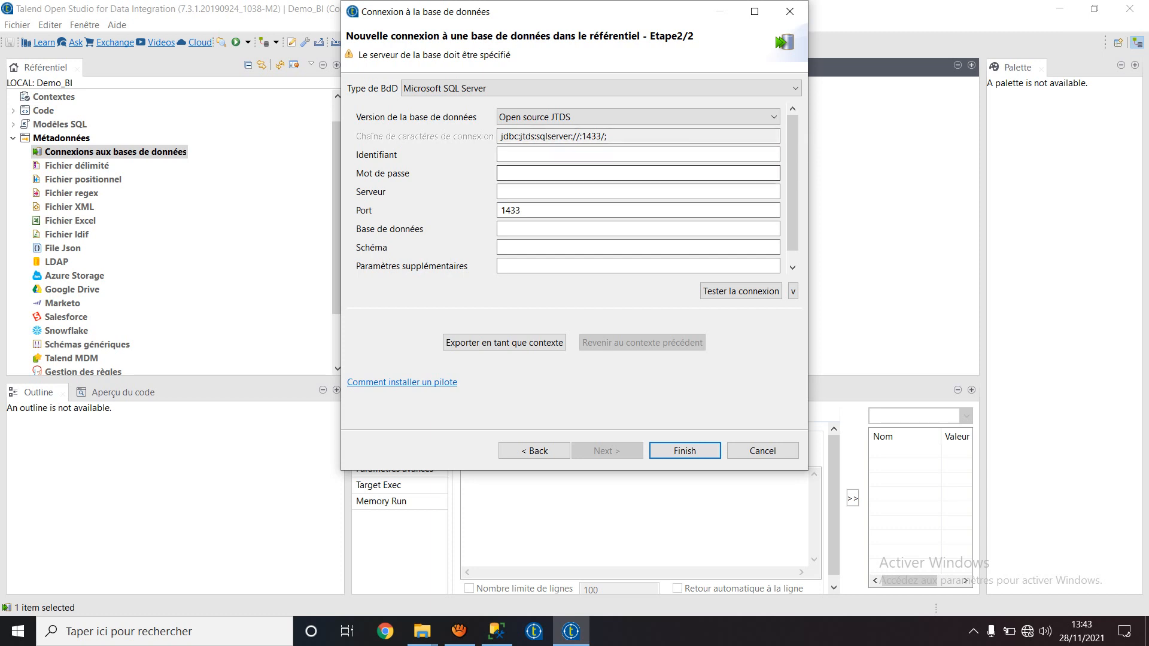
{"action": "left_click", "coordinate": [598, 210]}
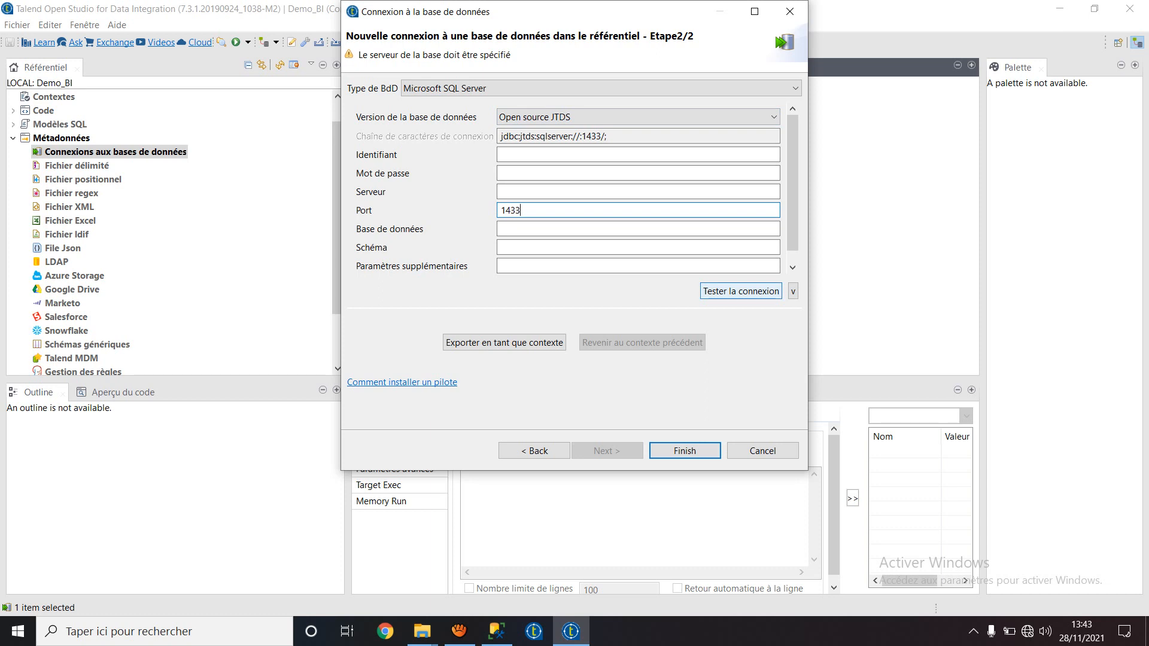
{"action": "left_click", "coordinate": [741, 291]}
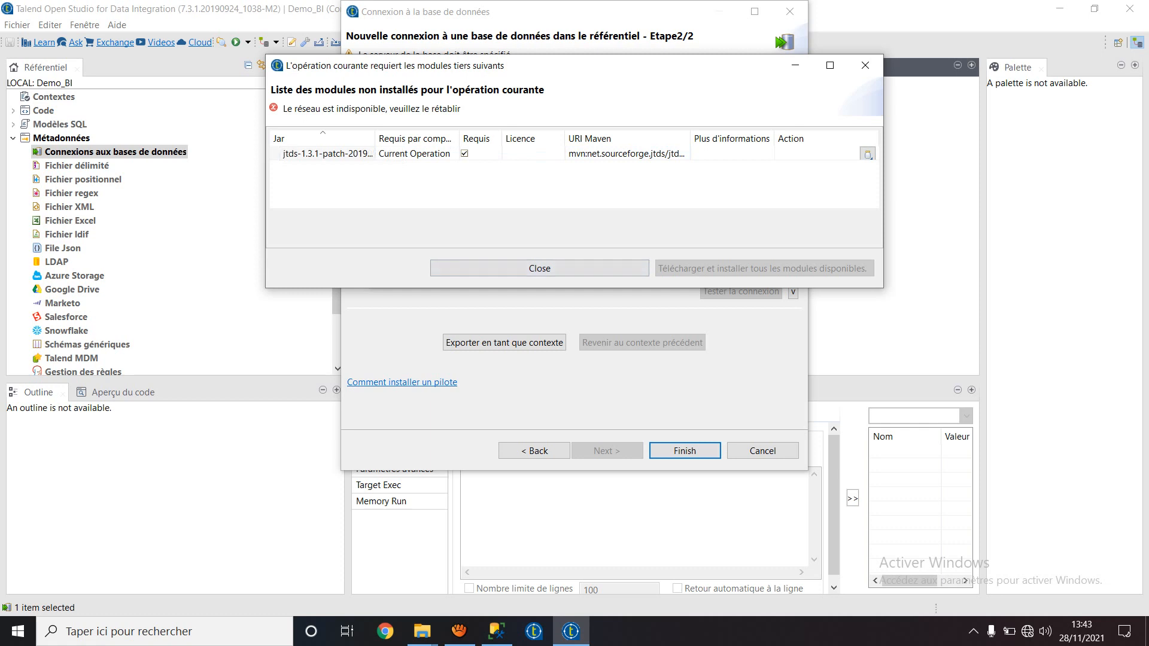
{"action": "left_click", "coordinate": [539, 268]}
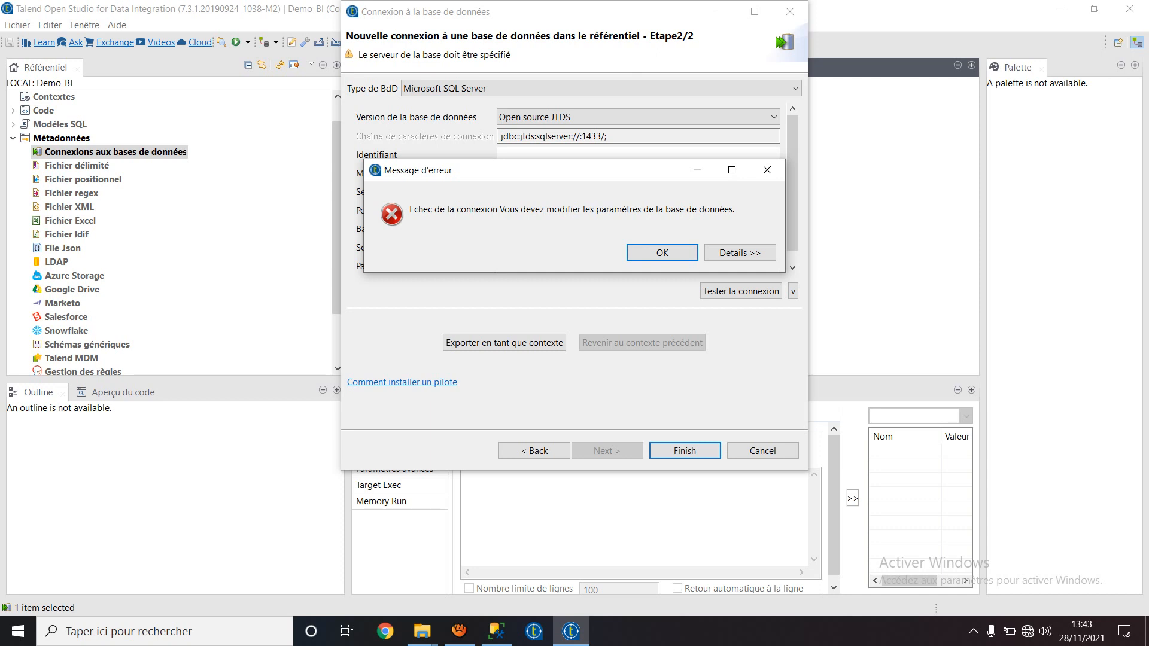
{"action": "left_click", "coordinate": [662, 252]}
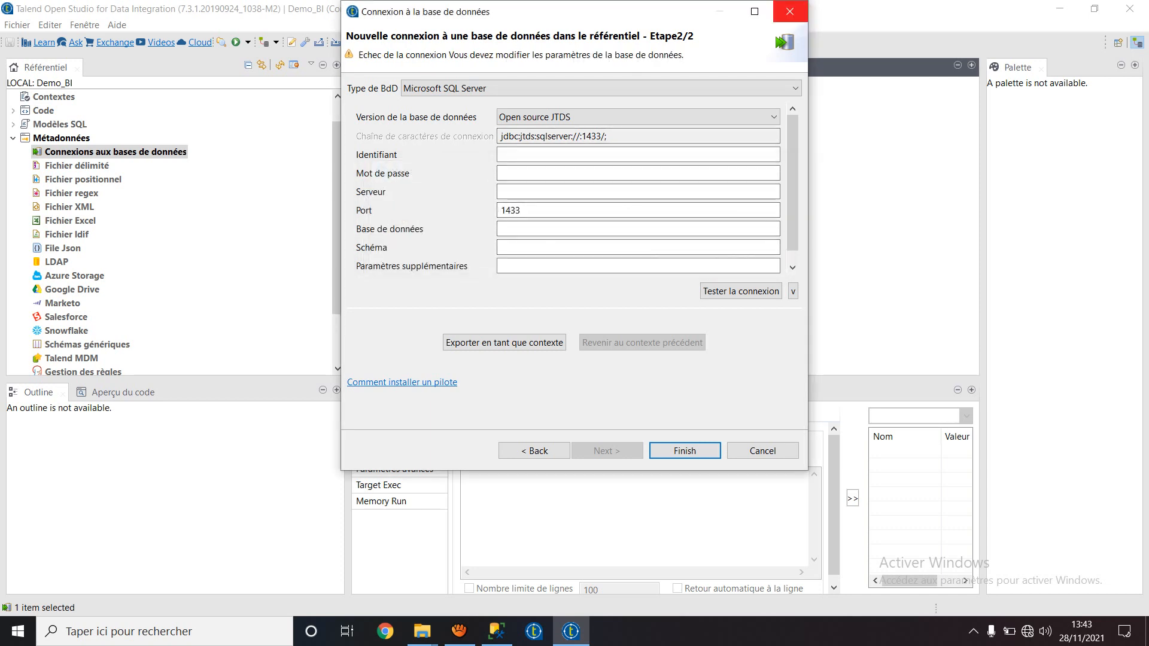
- Discard the unfinished ConxSQLServer connection and request to exit Talend Open Studio
{"action": "left_click", "coordinate": [790, 12]}
{"action": "left_click", "coordinate": [1130, 8]}
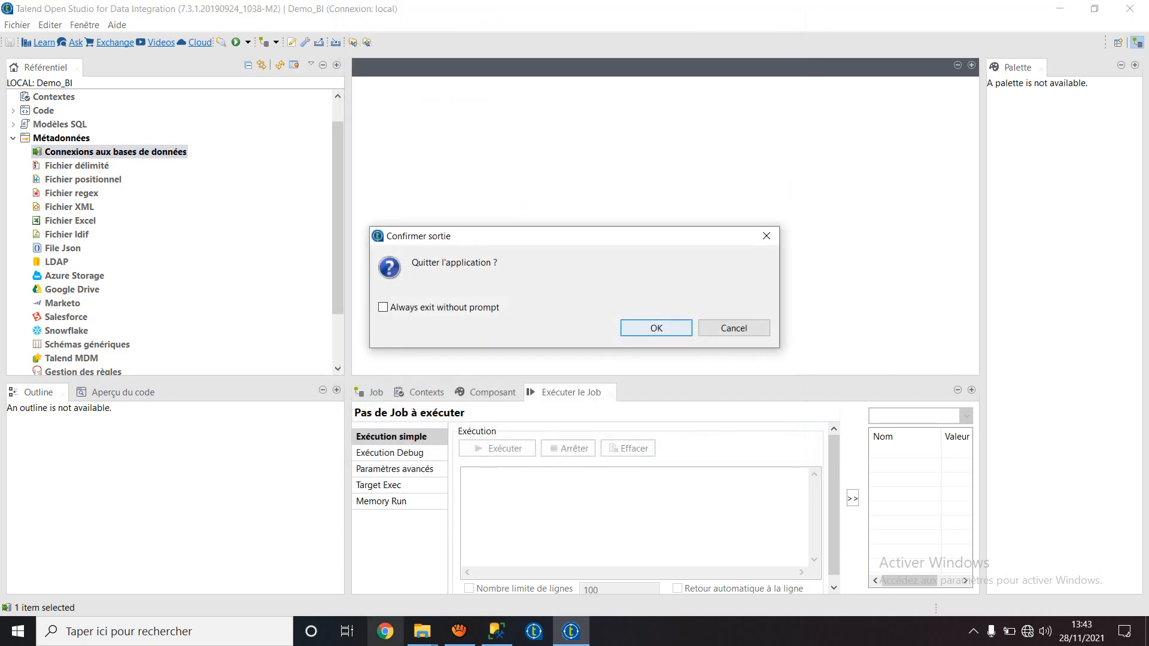
- In Chrome, open the SourceForge search result for the jTDS 1.3.1 SQL Server and Sybase JDBC driver files
{"action": "left_click", "coordinate": [458, 631]}
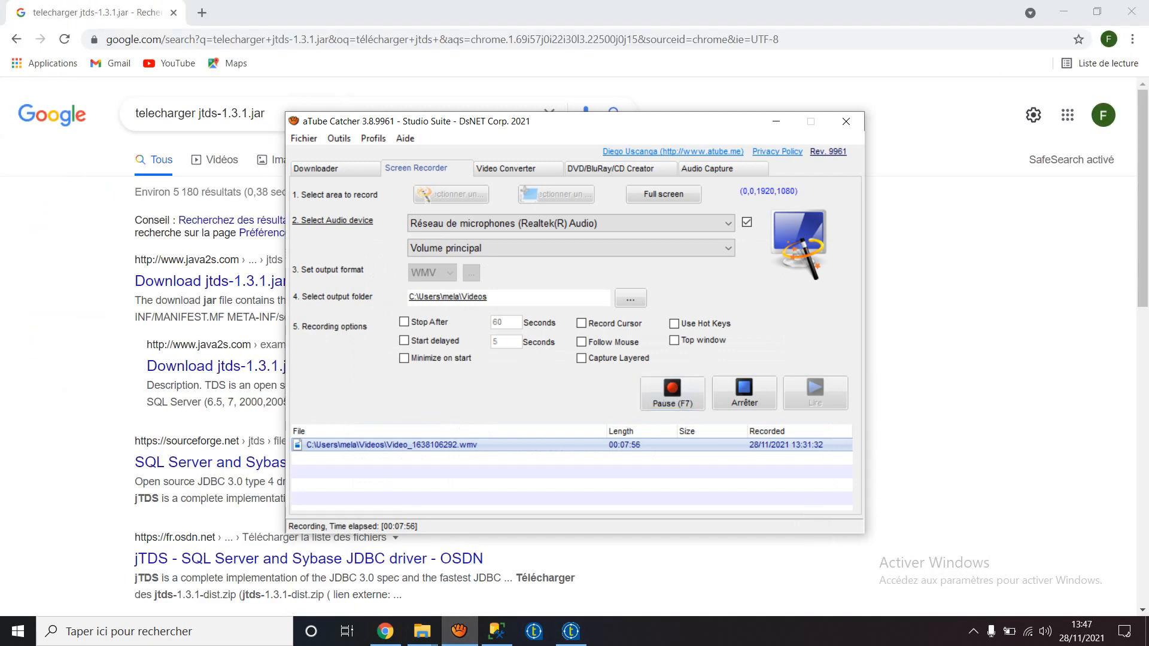
{"action": "left_click", "coordinate": [776, 121]}
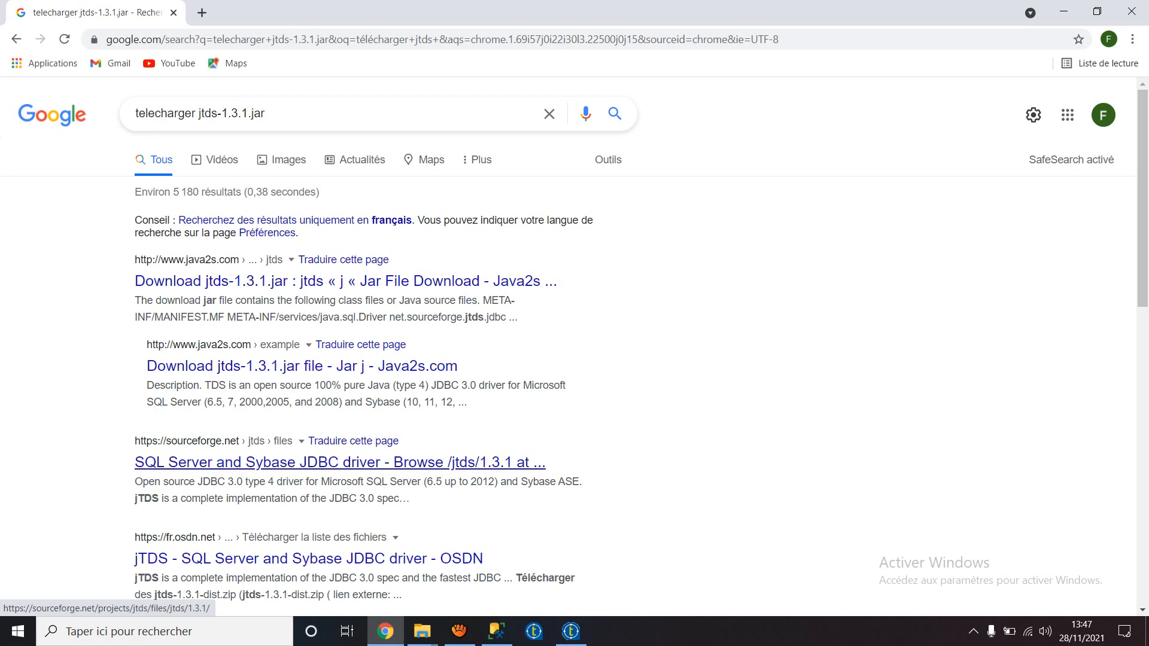
{"action": "left_click", "coordinate": [340, 463]}
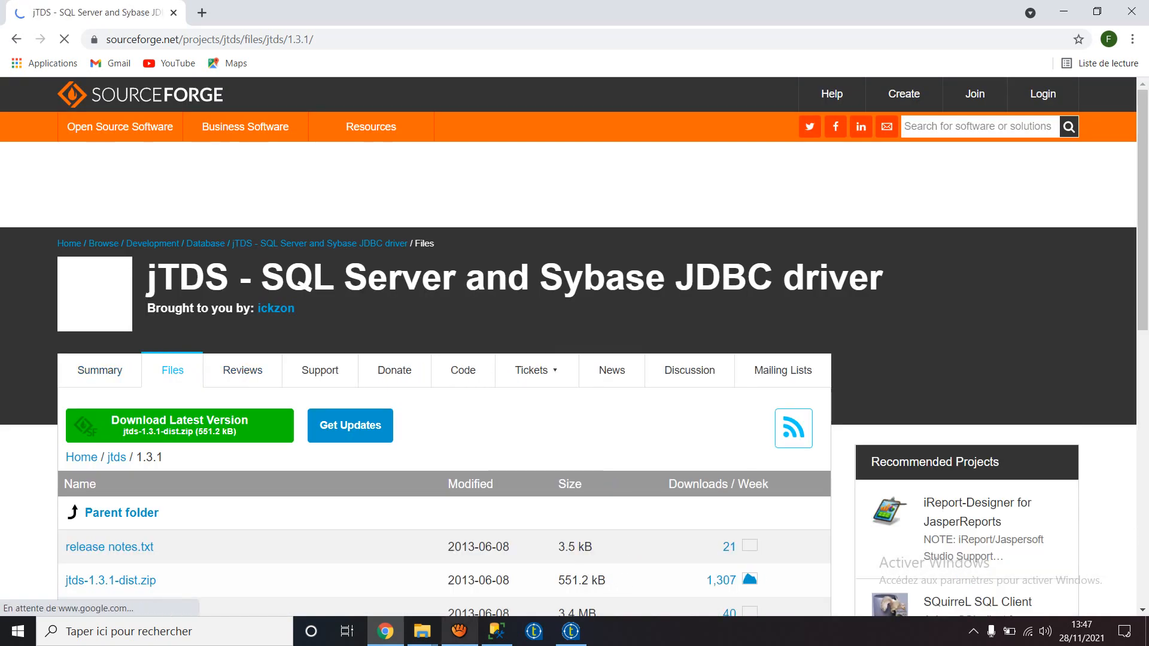
{"action": "key", "text": "alt+Tab"}
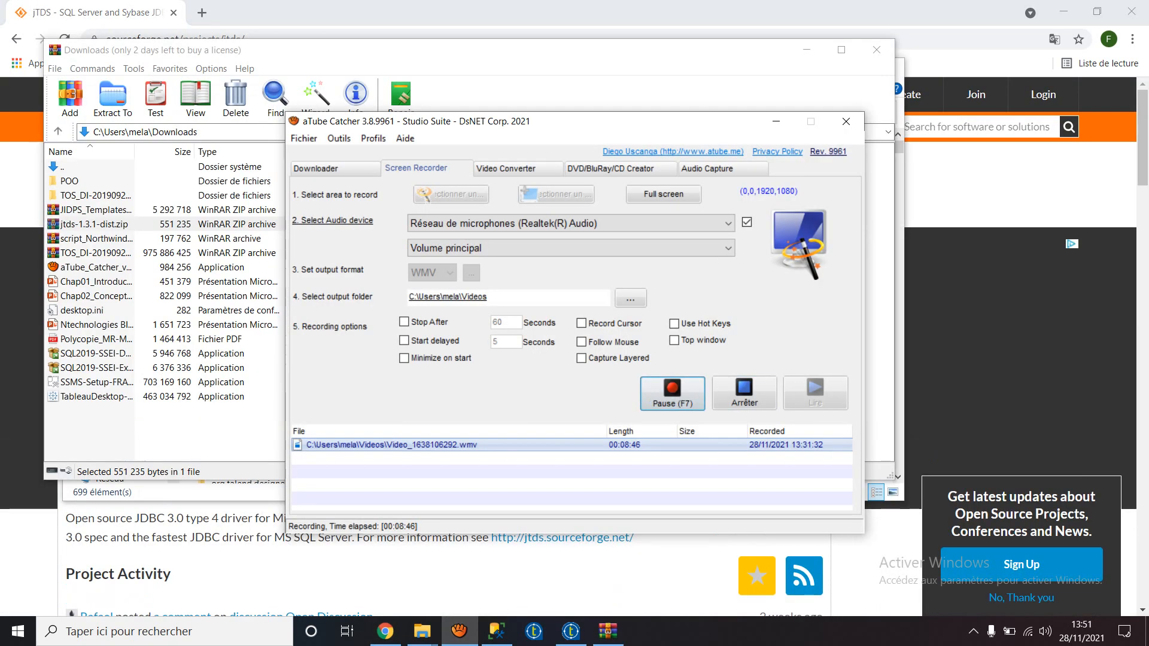
{"action": "left_click", "coordinate": [776, 121]}
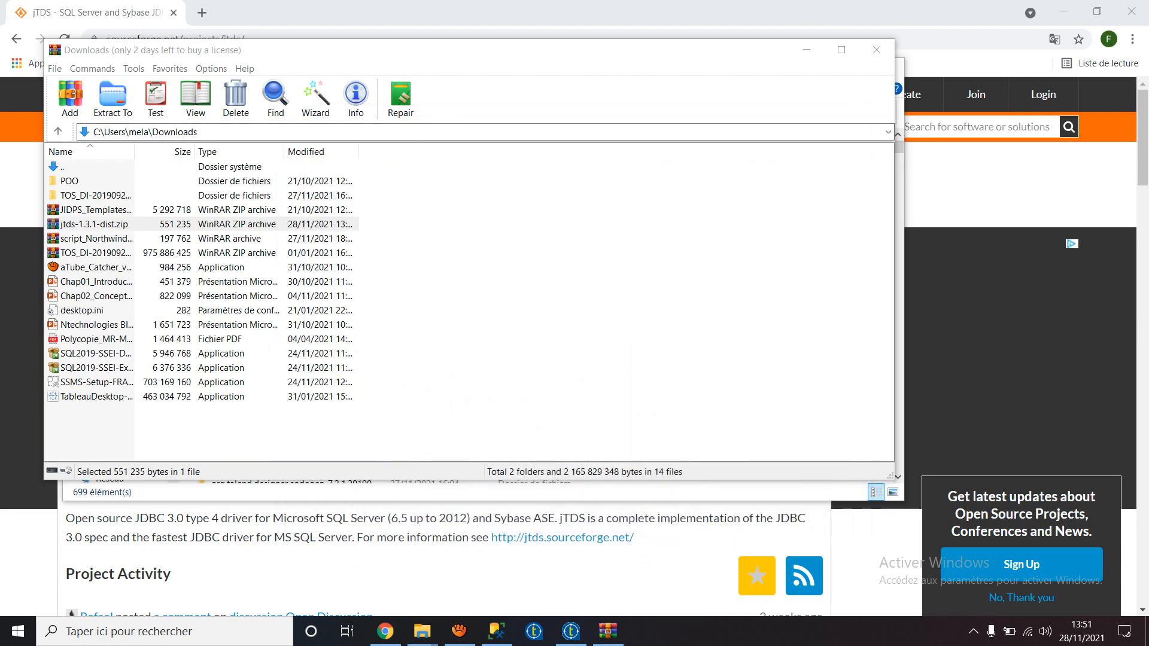
- Inspect the x64\SSO folder inside the jtds-1.3.1-dist.zip archive, including ntlmauth.dll, and close the archive without extracting anything
{"action": "key", "text": "Return"}
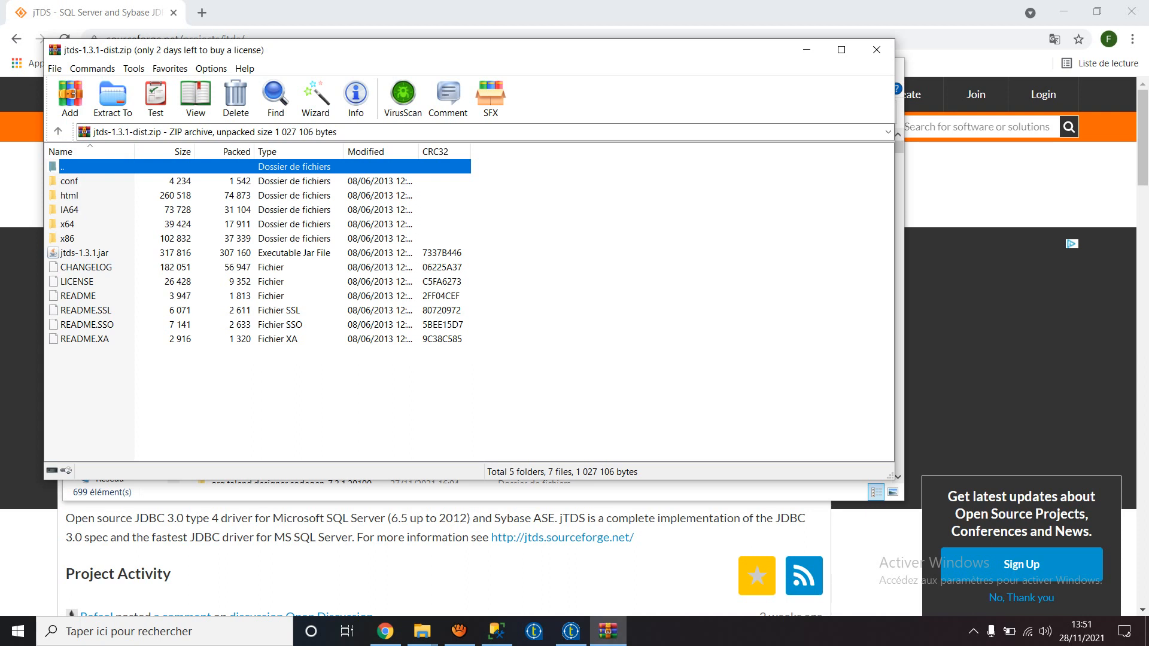
{"action": "double_click", "coordinate": [67, 224]}
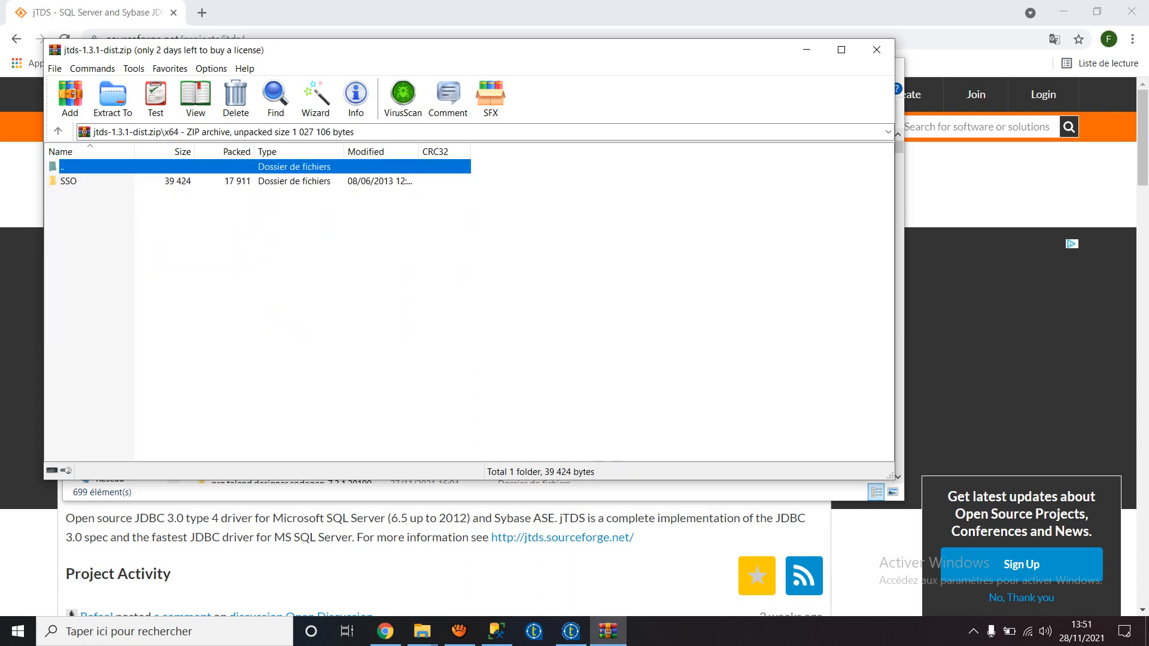
{"action": "double_click", "coordinate": [68, 181]}
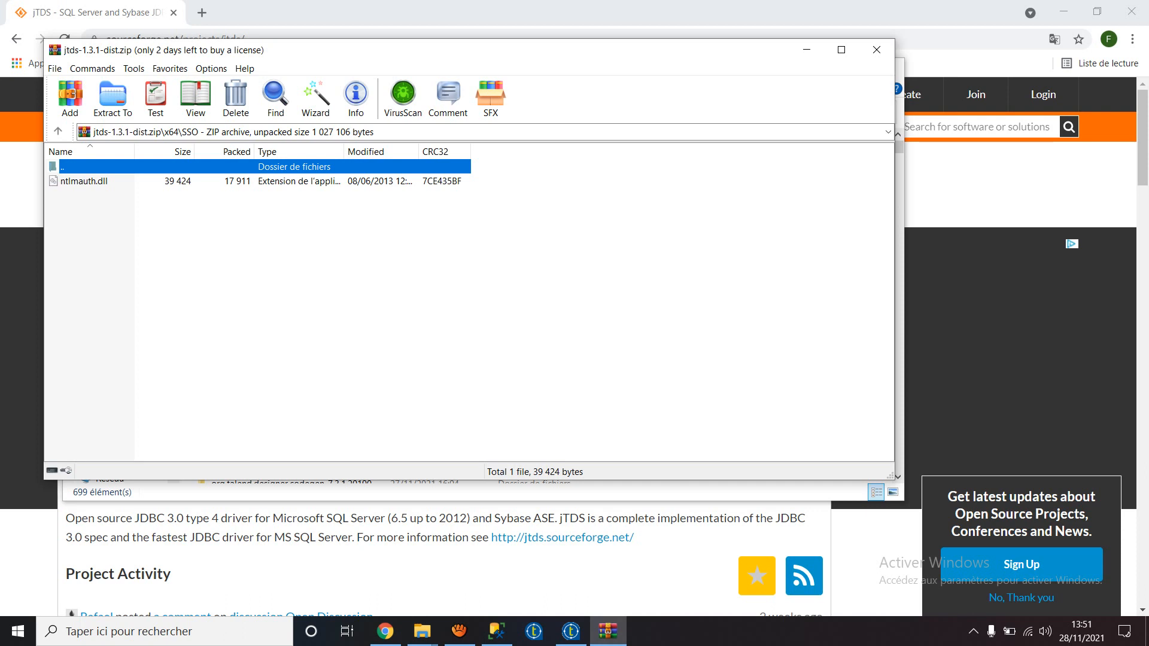
{"action": "right_click", "coordinate": [78, 182]}
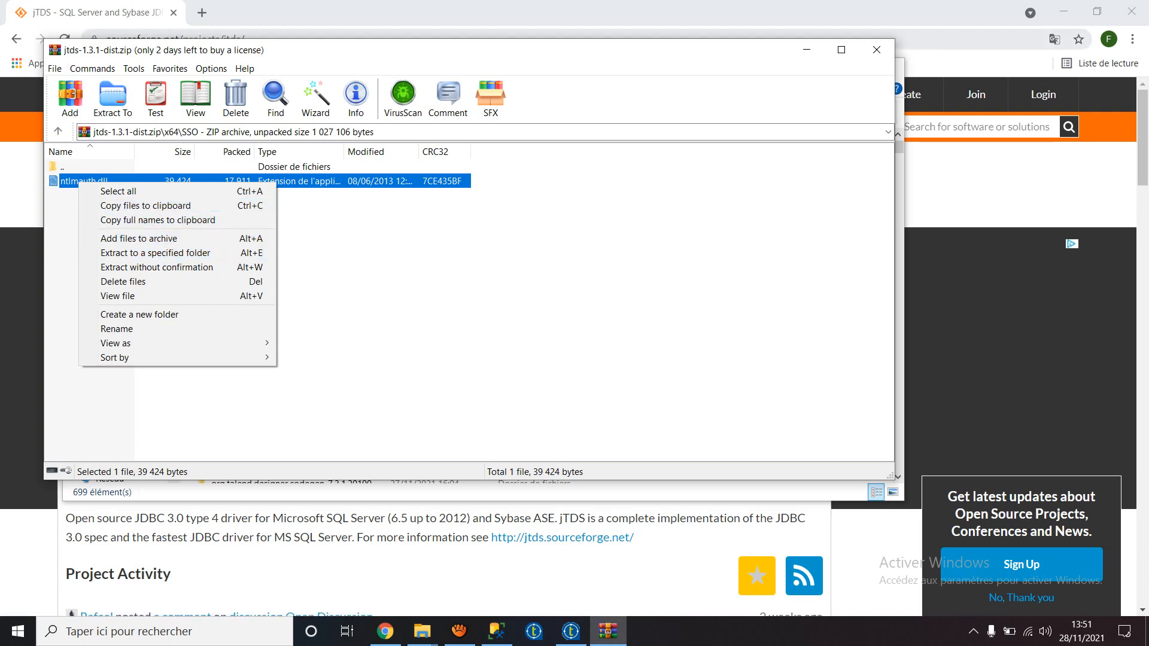
{"action": "left_click", "coordinate": [877, 50]}
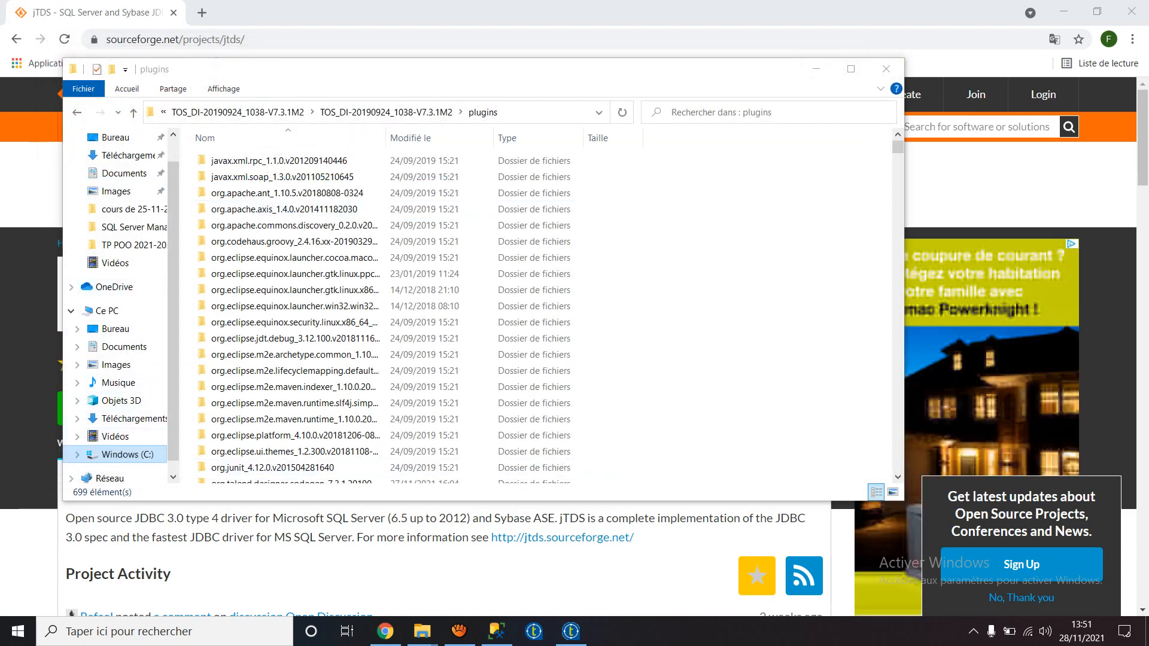
- Go to the Téléchargements folder in File Explorer and extract the jtds-1.3.1-dist archive directly there
{"action": "left_click", "coordinate": [122, 418]}
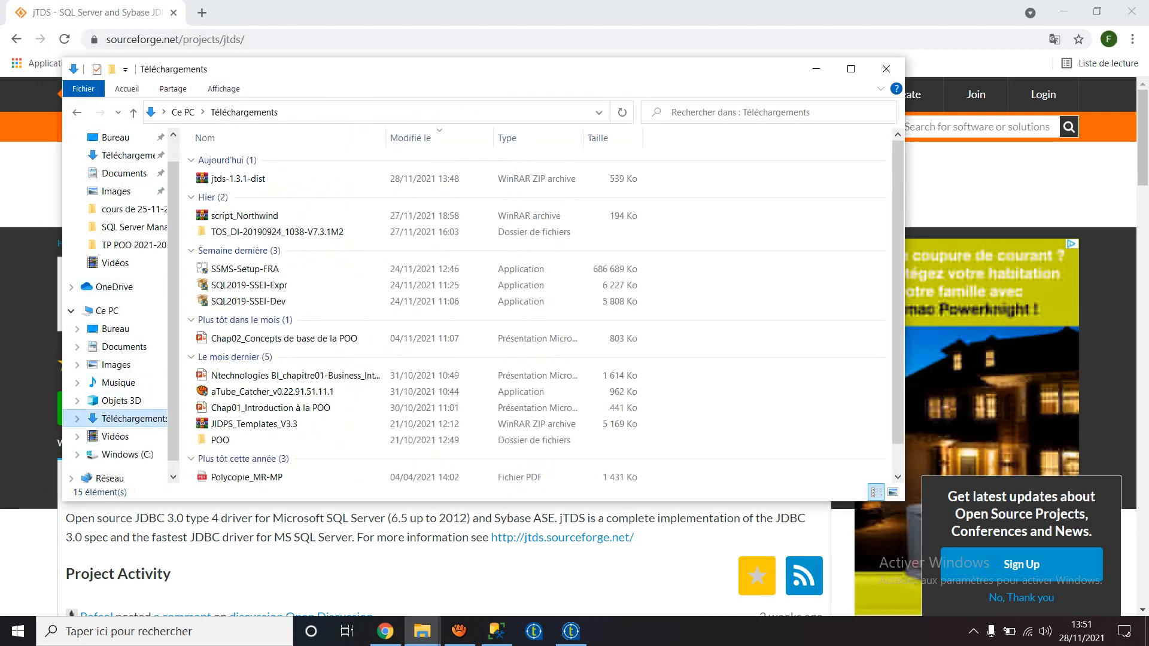
{"action": "left_click", "coordinate": [237, 179]}
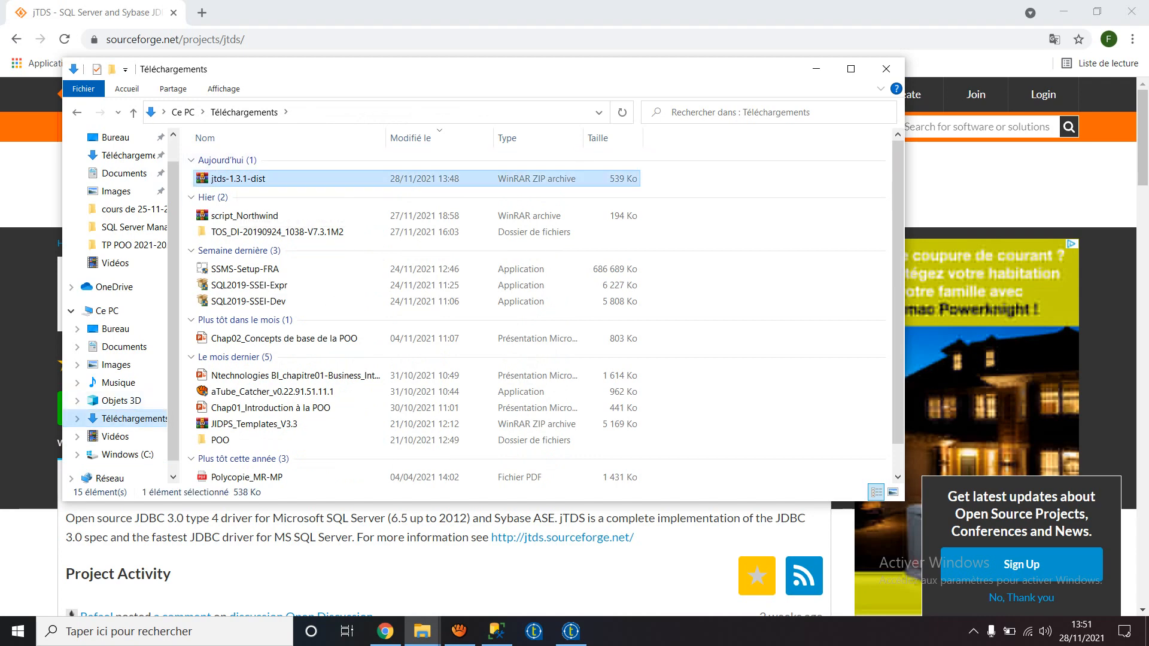
{"action": "right_click", "coordinate": [237, 178]}
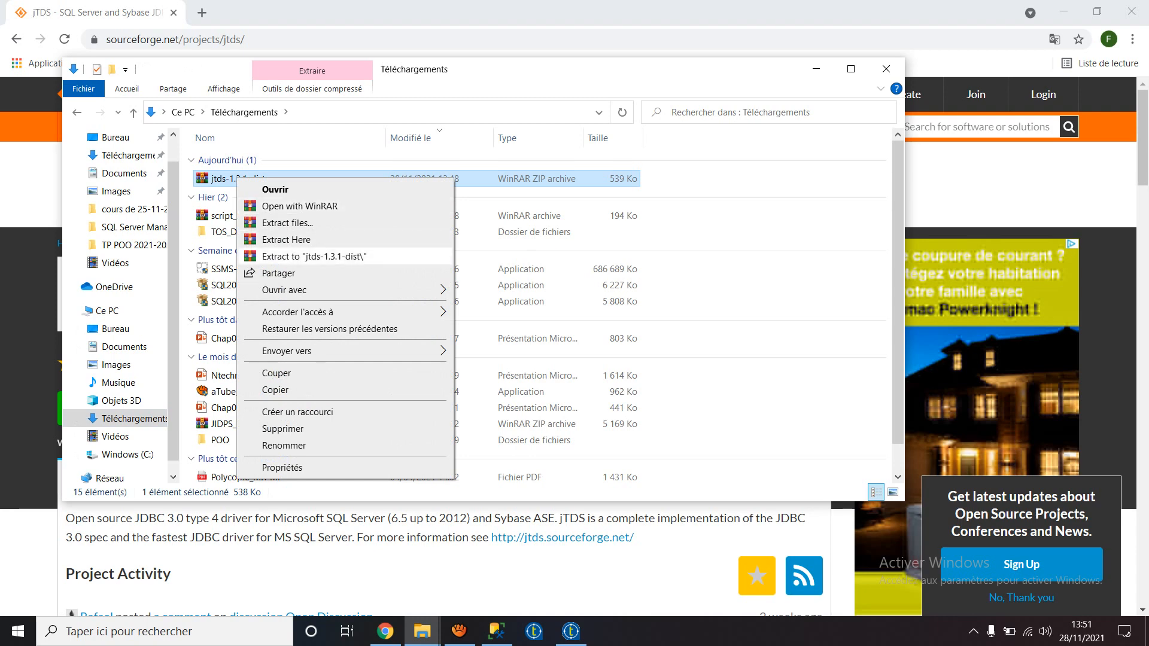
{"action": "left_click", "coordinate": [286, 239]}
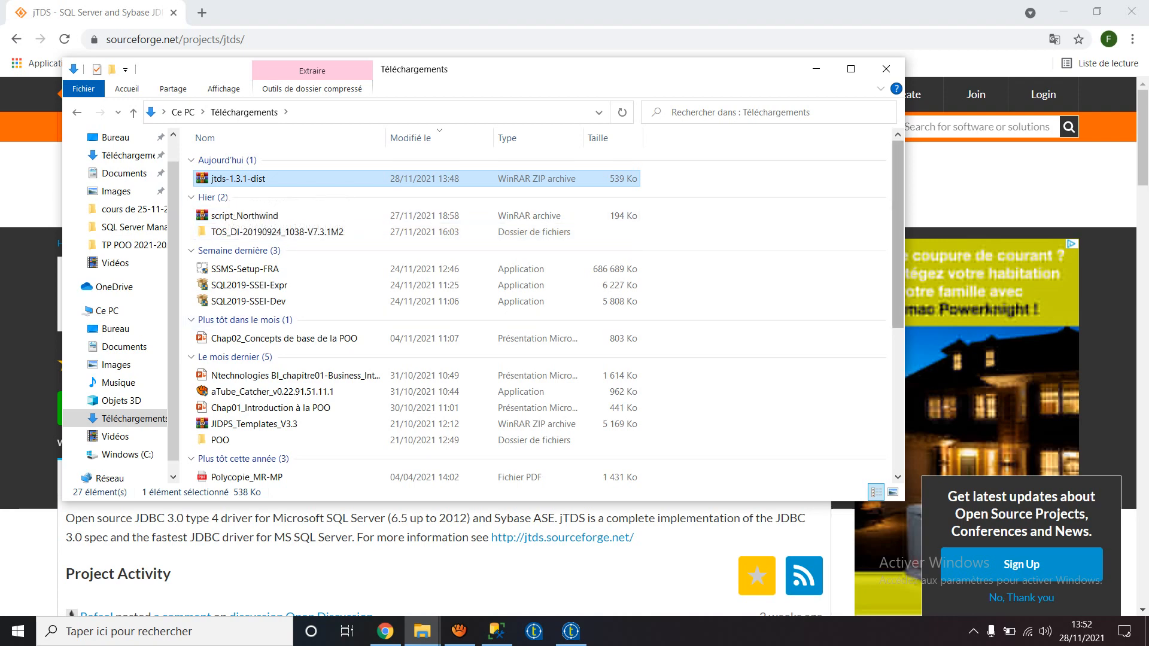
{"action": "left_click_drag", "start_coordinate": [897, 234], "coordinate": [897, 339]}
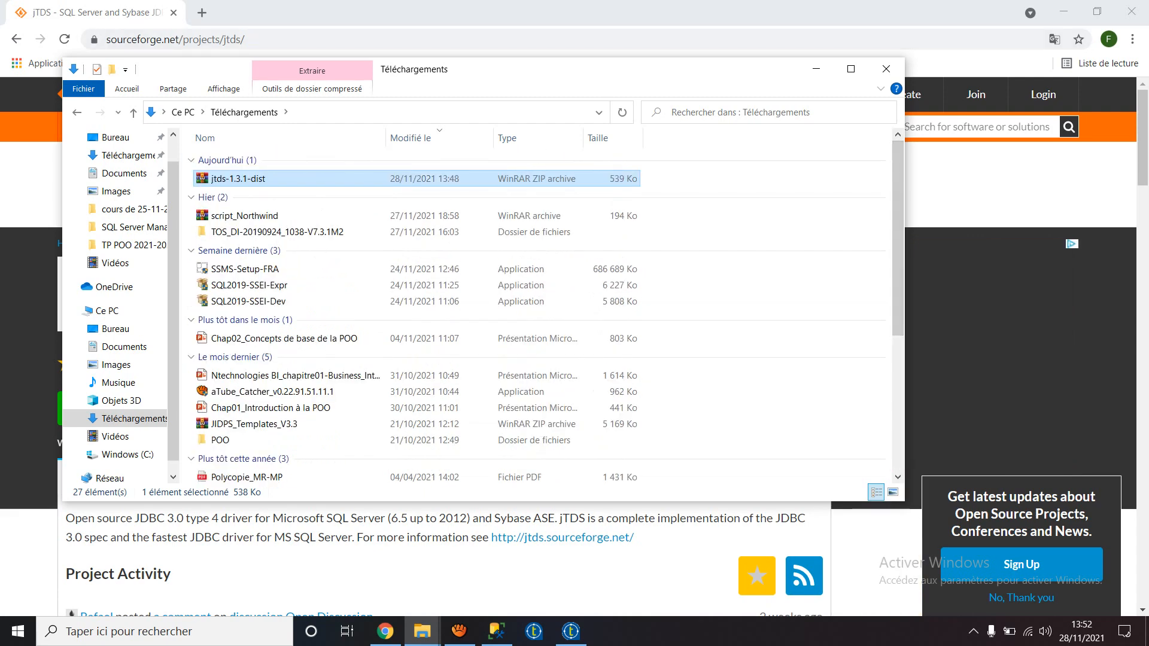
- Extract the jtds-1.3.1-dist archive into its own jtds-1.3.1-dist folder and copy ntlmauth.dll from the extracted x64\SSO folder
{"action": "right_click", "coordinate": [232, 176]}
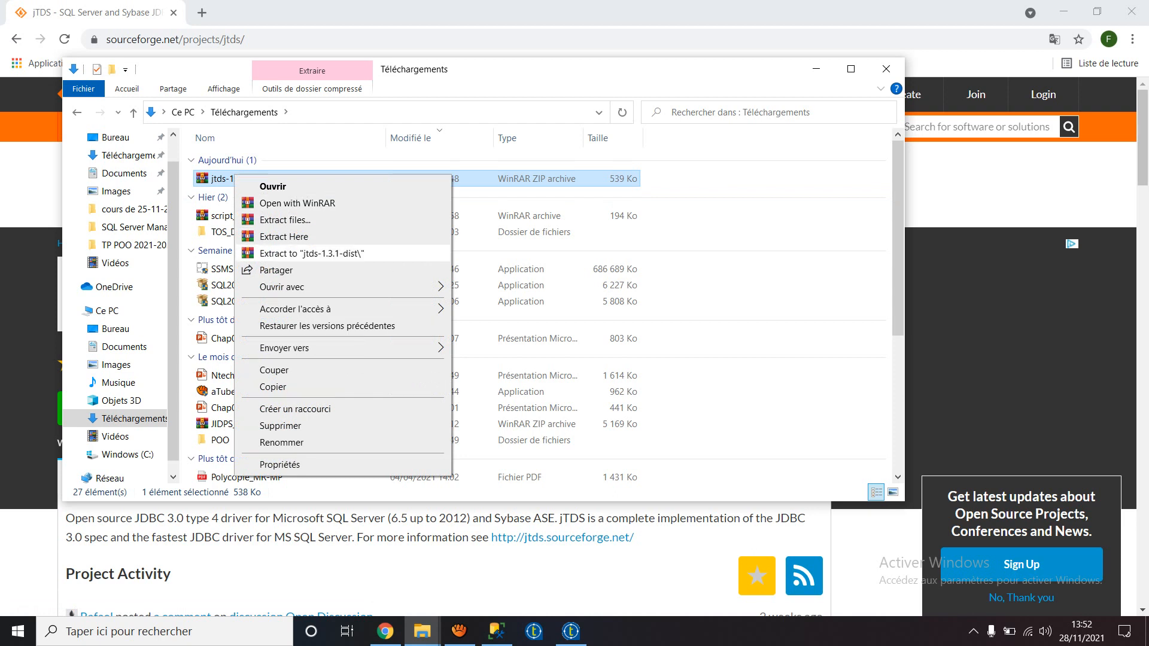
{"action": "left_click", "coordinate": [311, 253]}
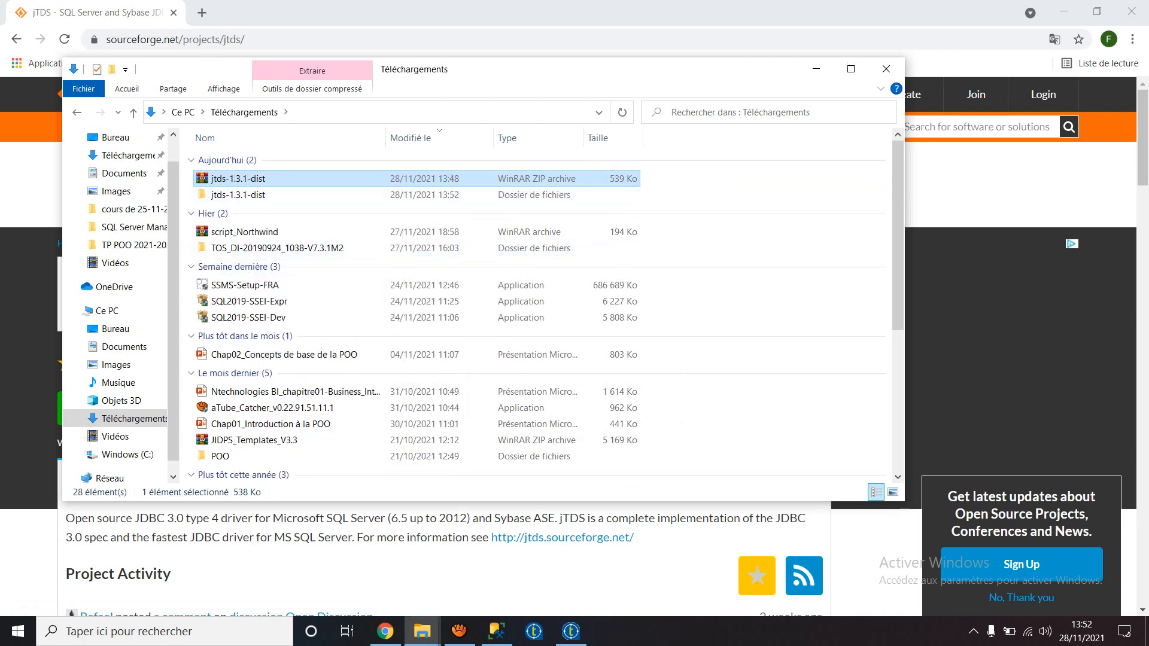
{"action": "double_click", "coordinate": [258, 194]}
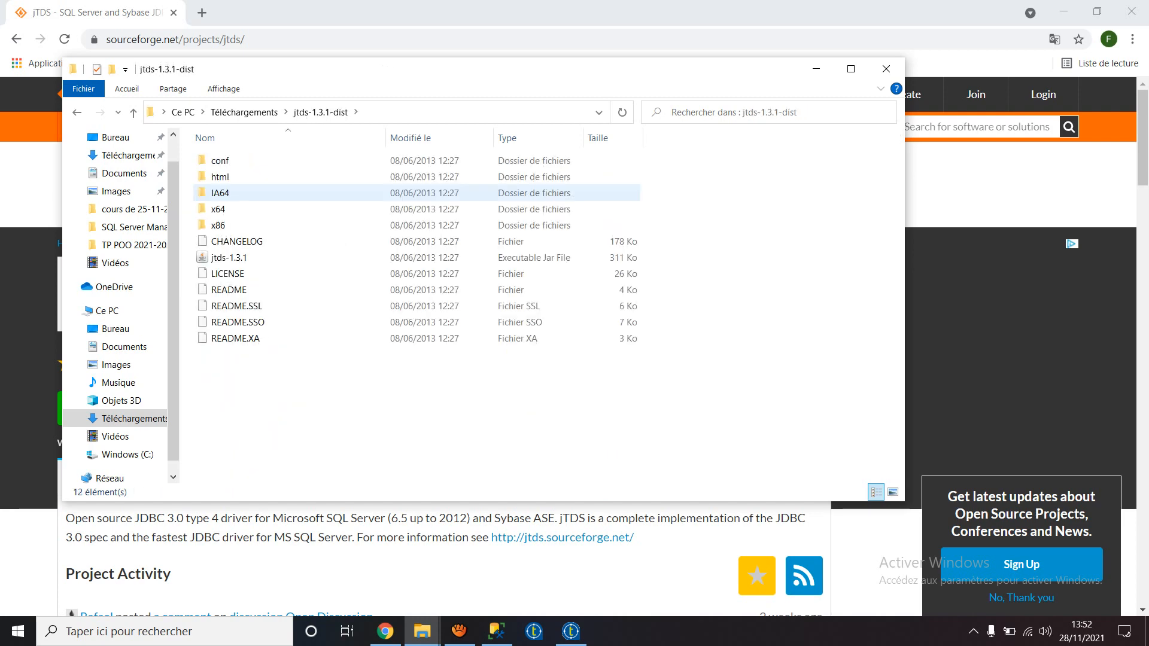
{"action": "double_click", "coordinate": [217, 209]}
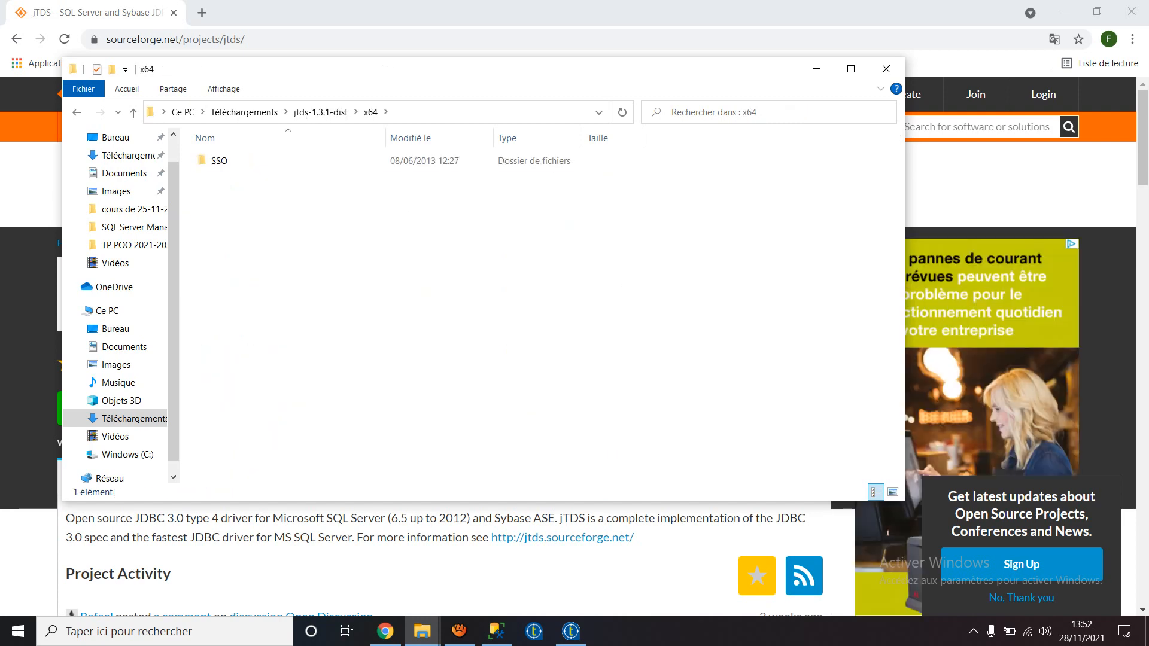
{"action": "double_click", "coordinate": [219, 160]}
{"action": "right_click", "coordinate": [210, 160]}
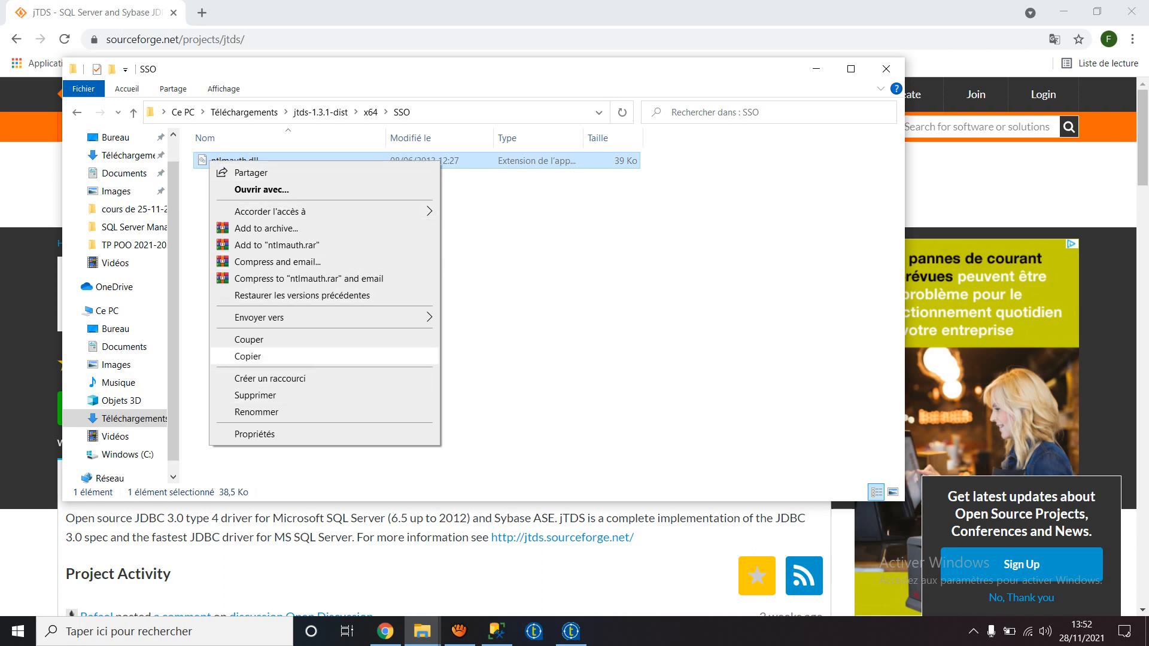
{"action": "left_click", "coordinate": [248, 356]}
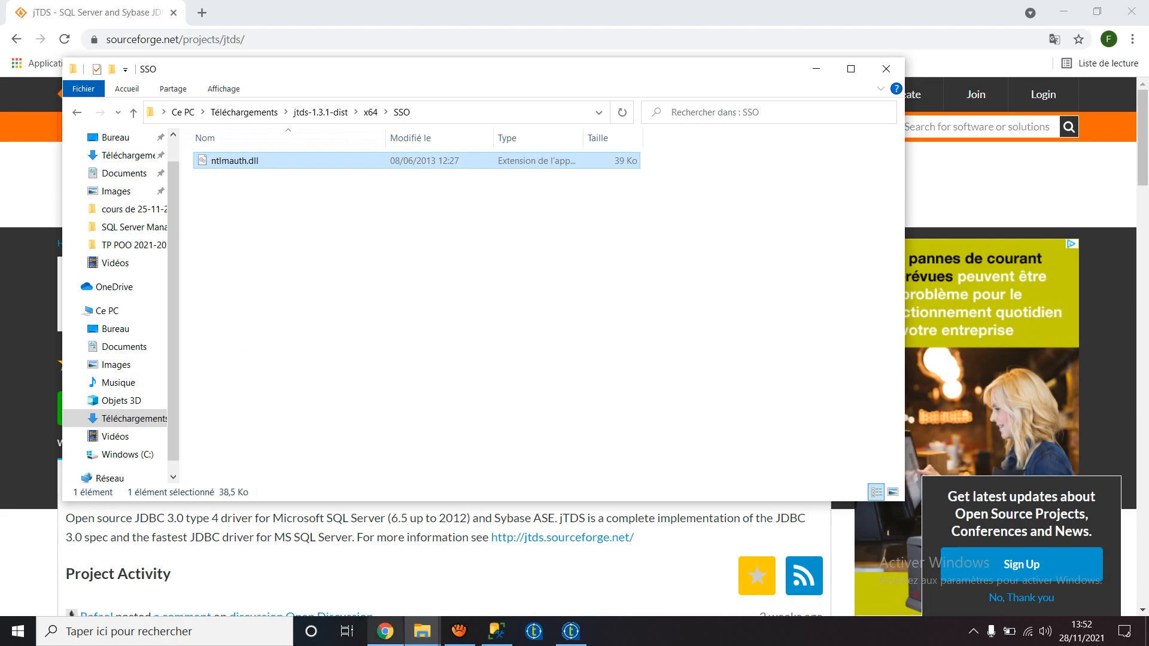
- Open a new File Explorer window from the desktop and go to the Windows (C:) drive
{"action": "left_click", "coordinate": [1147, 631]}
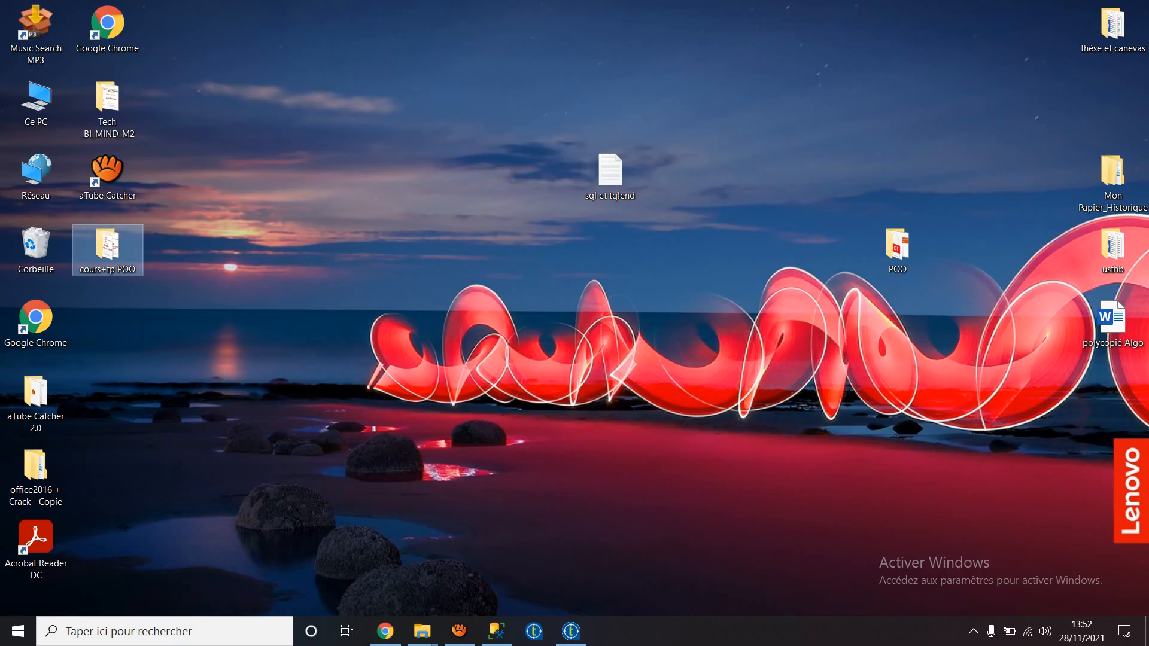
{"action": "double_click", "coordinate": [36, 102]}
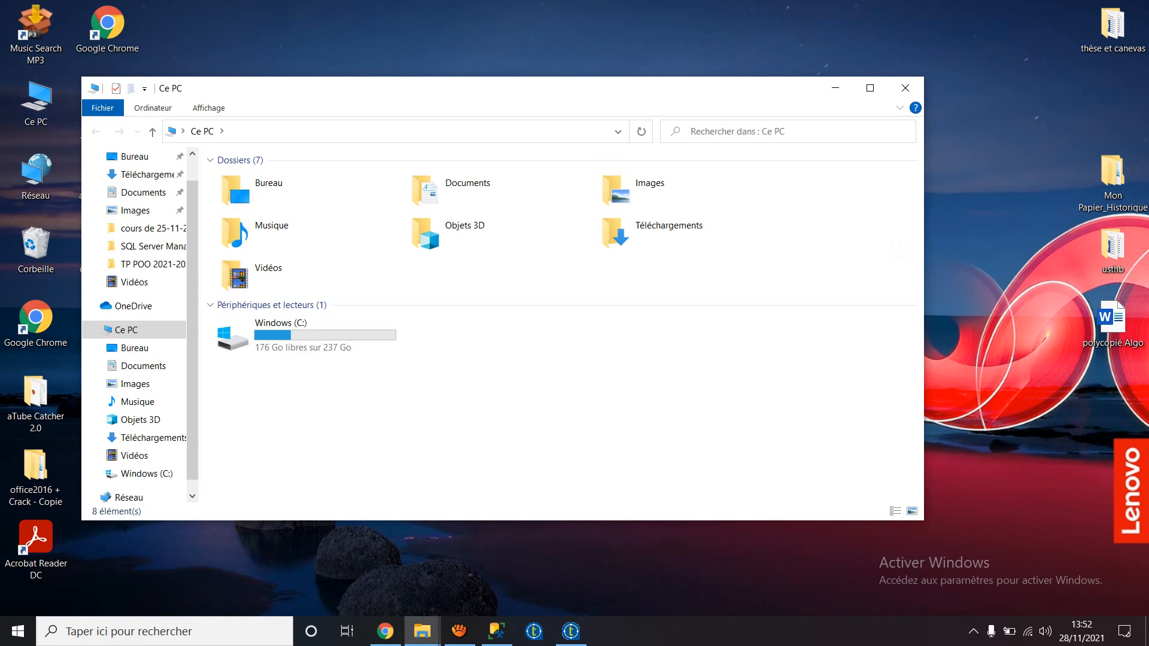
{"action": "double_click", "coordinate": [281, 337]}
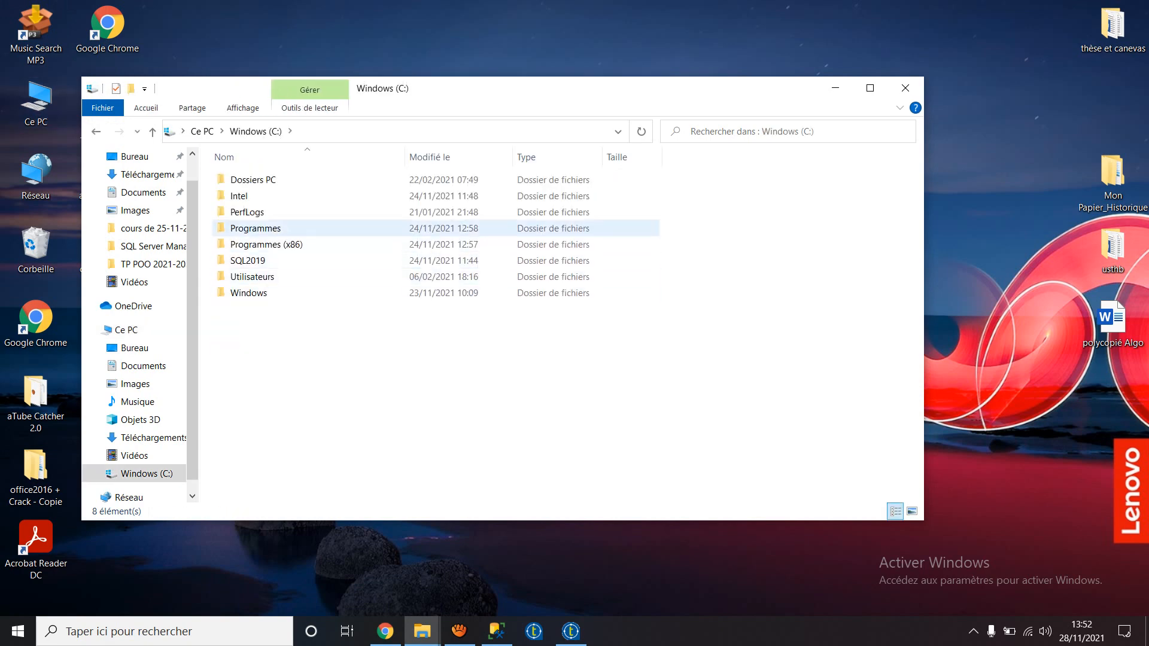
- Look through the folders inside Programmes (x86) and return to the Windows (C:) drive
{"action": "double_click", "coordinate": [264, 244]}
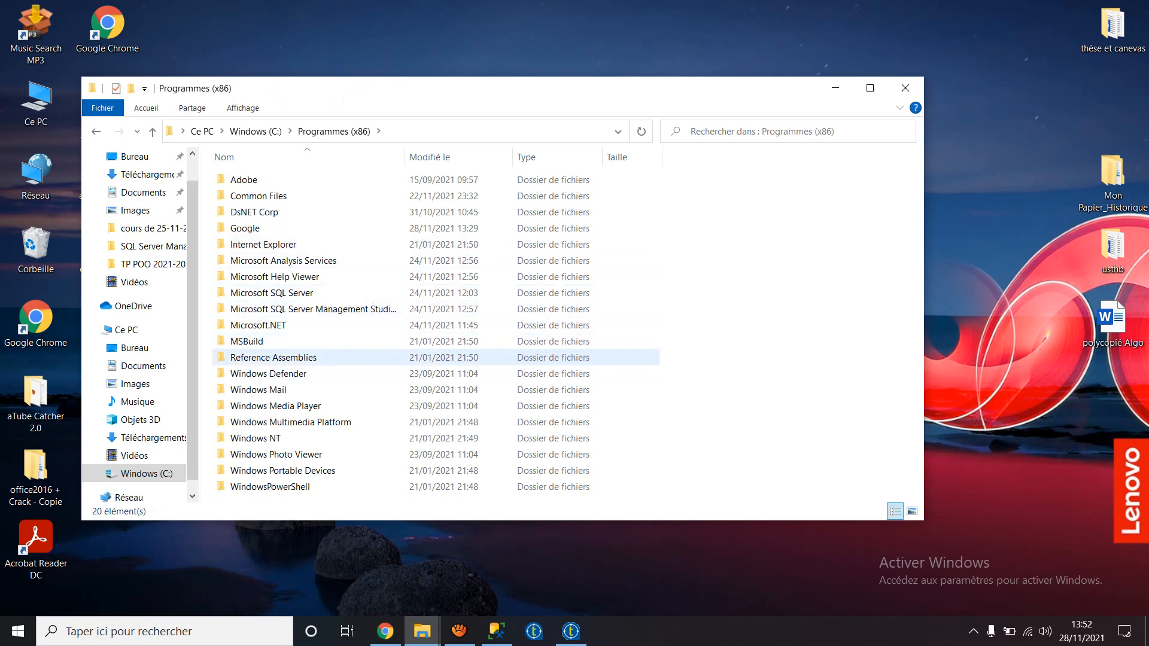
{"action": "key", "text": "Down"}
{"action": "key", "text": "Down"}
{"action": "key", "text": "Down"}
{"action": "key", "text": "Down"}
{"action": "key", "text": "Down"}
{"action": "key", "text": "Down"}
{"action": "key", "text": "Down"}
{"action": "key", "text": "Down"}
{"action": "key", "text": "Down"}
{"action": "key", "text": "Down"}
{"action": "key", "text": "Down"}
{"action": "key", "text": "Down"}
{"action": "key", "text": "Down"}
{"action": "key", "text": "Down"}
{"action": "key", "text": "Down"}
{"action": "key", "text": "Down"}
{"action": "key", "text": "Down"}
{"action": "key", "text": "Down"}
{"action": "key", "text": "Down"}
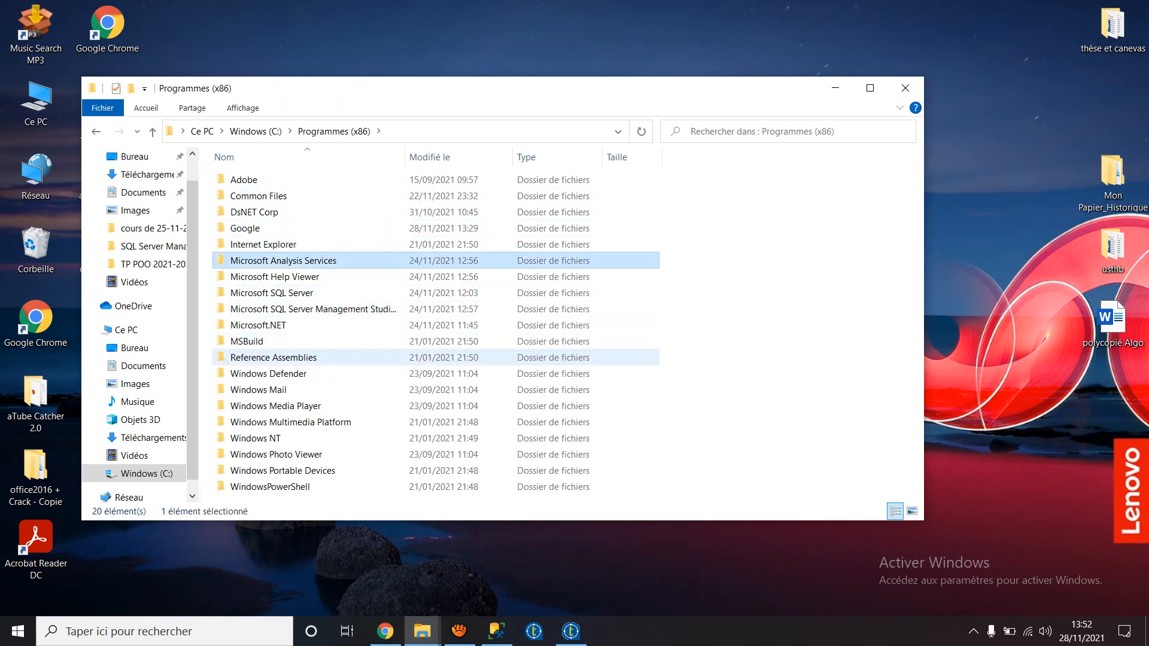
{"action": "key", "text": "Up"}
{"action": "key", "text": "Up"}
{"action": "key", "text": "Up"}
{"action": "key", "text": "Up"}
{"action": "key", "text": "Up"}
{"action": "key", "text": "Up"}
{"action": "key", "text": "Up"}
{"action": "key", "text": "Up"}
{"action": "key", "text": "Up"}
{"action": "key", "text": "Up"}
{"action": "key", "text": "Up"}
{"action": "key", "text": "Up"}
{"action": "key", "text": "Up"}
{"action": "key", "text": "Up"}
{"action": "key", "text": "Up"}
{"action": "key", "text": "Up"}
{"action": "key", "text": "Up"}
{"action": "key", "text": "Up"}
{"action": "key", "text": "Up"}
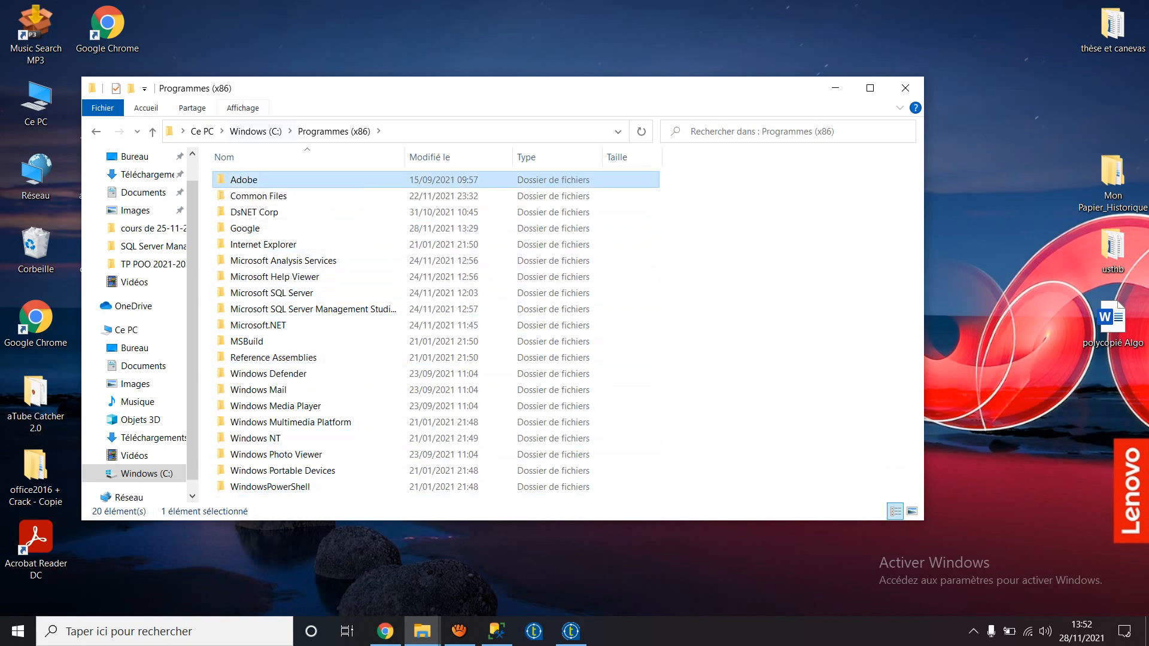
{"action": "left_click", "coordinate": [256, 131]}
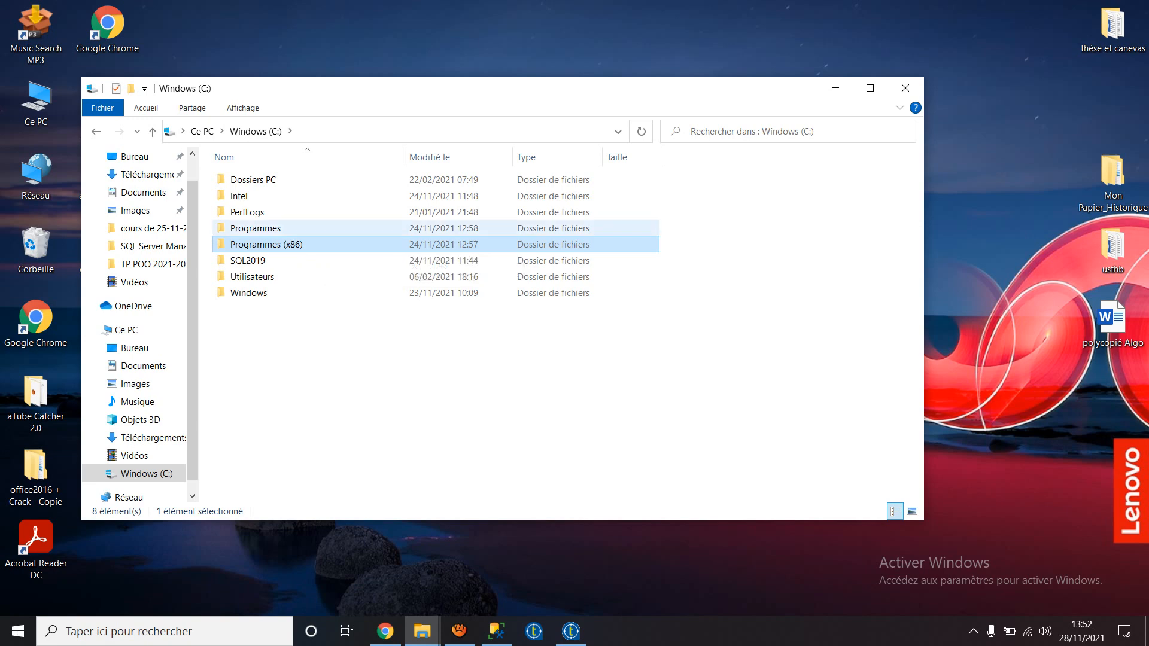
- Paste ntlmauth.dll into Programmes\Java\jdk1.8.0_251\bin with administrator rights
{"action": "double_click", "coordinate": [256, 228]}
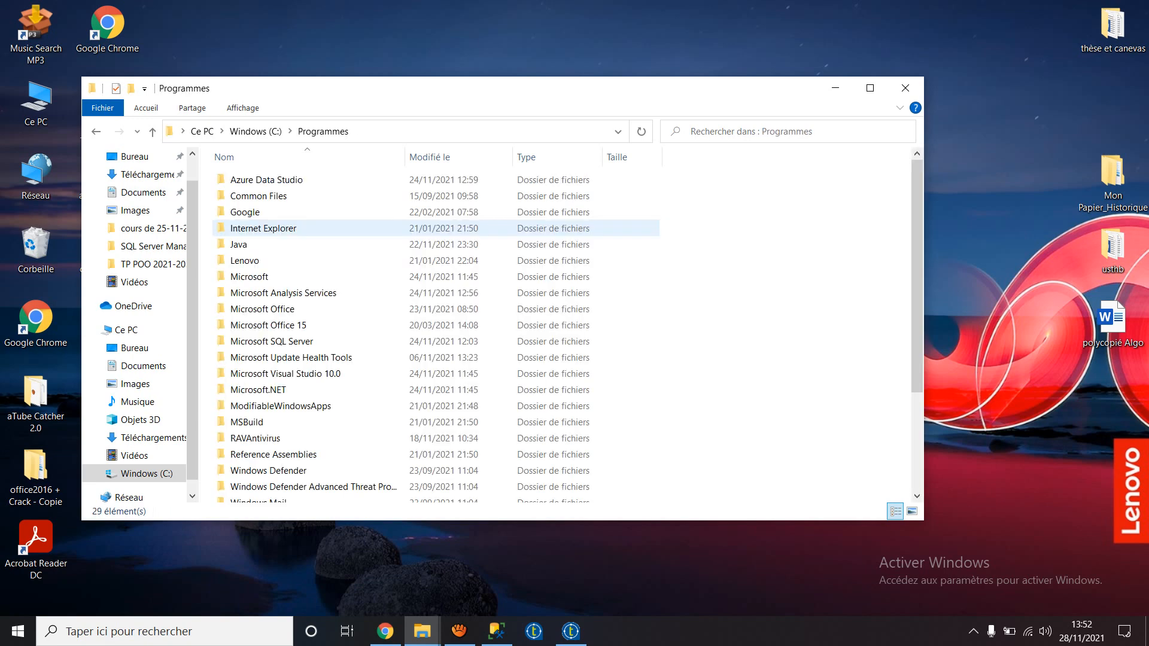
{"action": "double_click", "coordinate": [238, 245]}
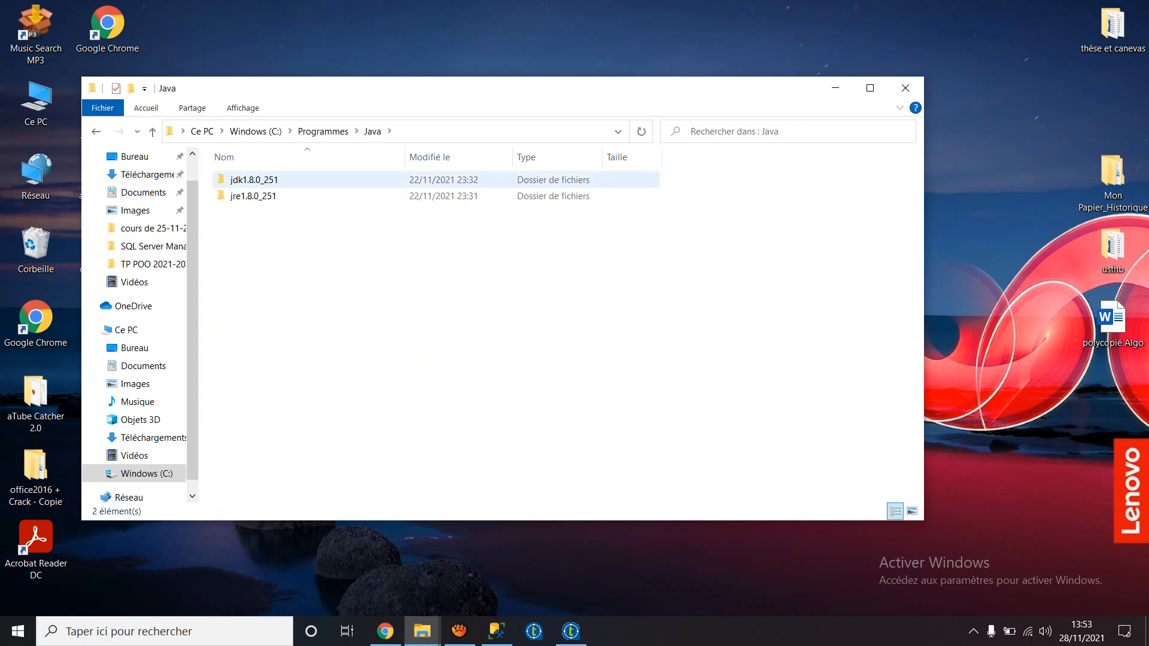
{"action": "double_click", "coordinate": [254, 179]}
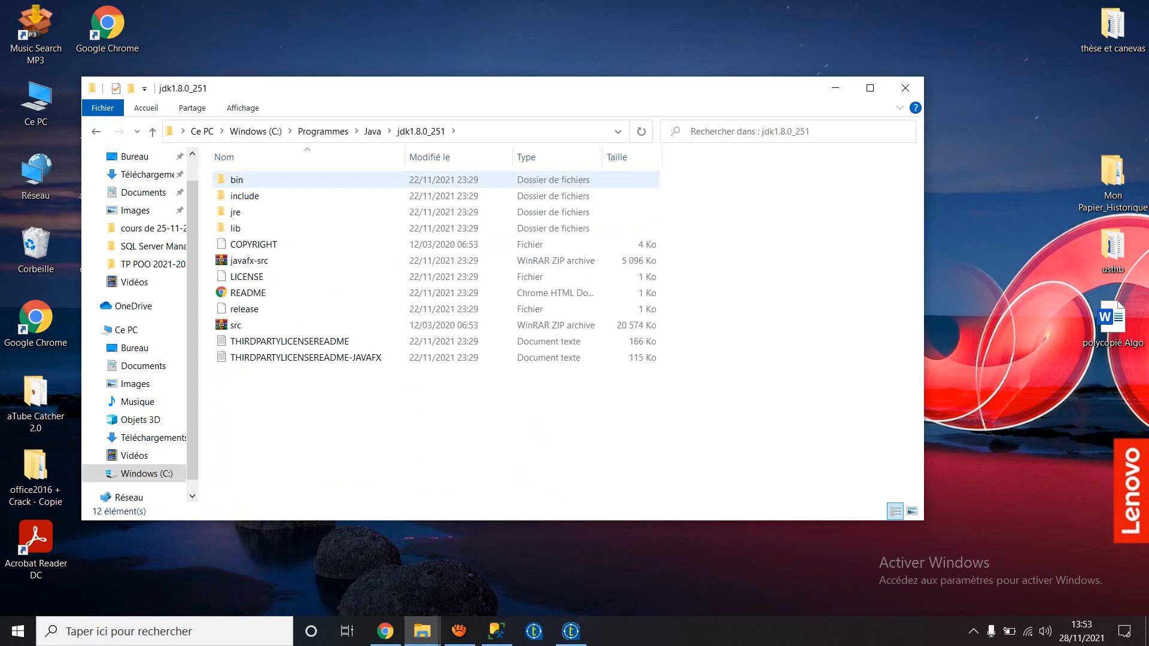
{"action": "double_click", "coordinate": [254, 180]}
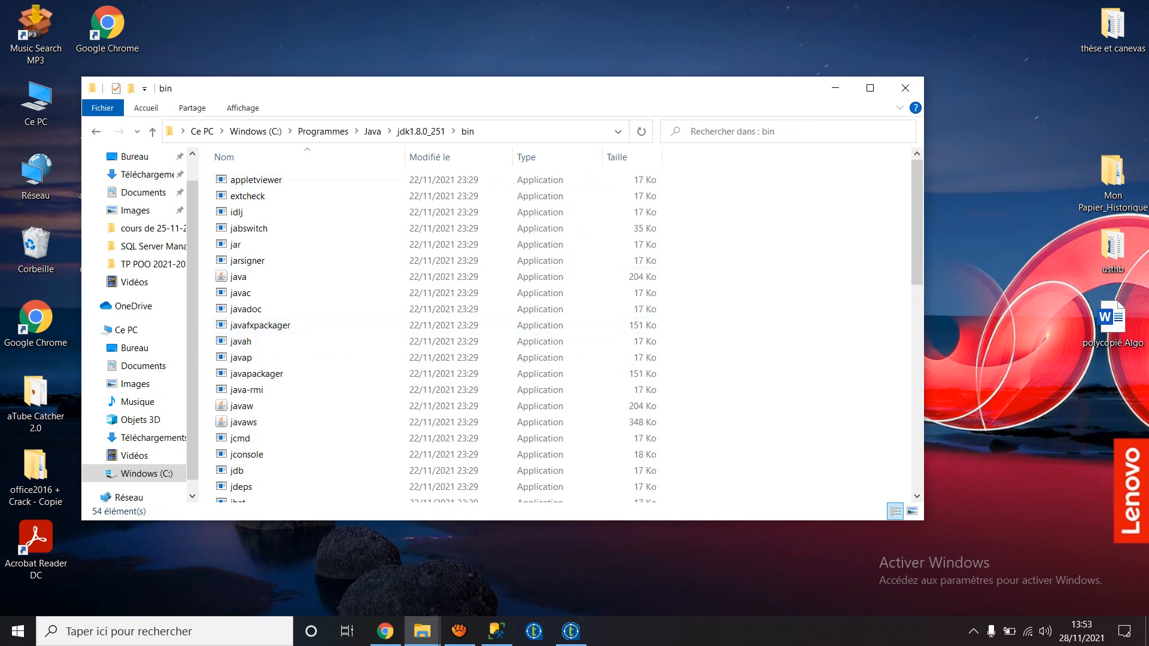
{"action": "key", "text": "ctrl+v"}
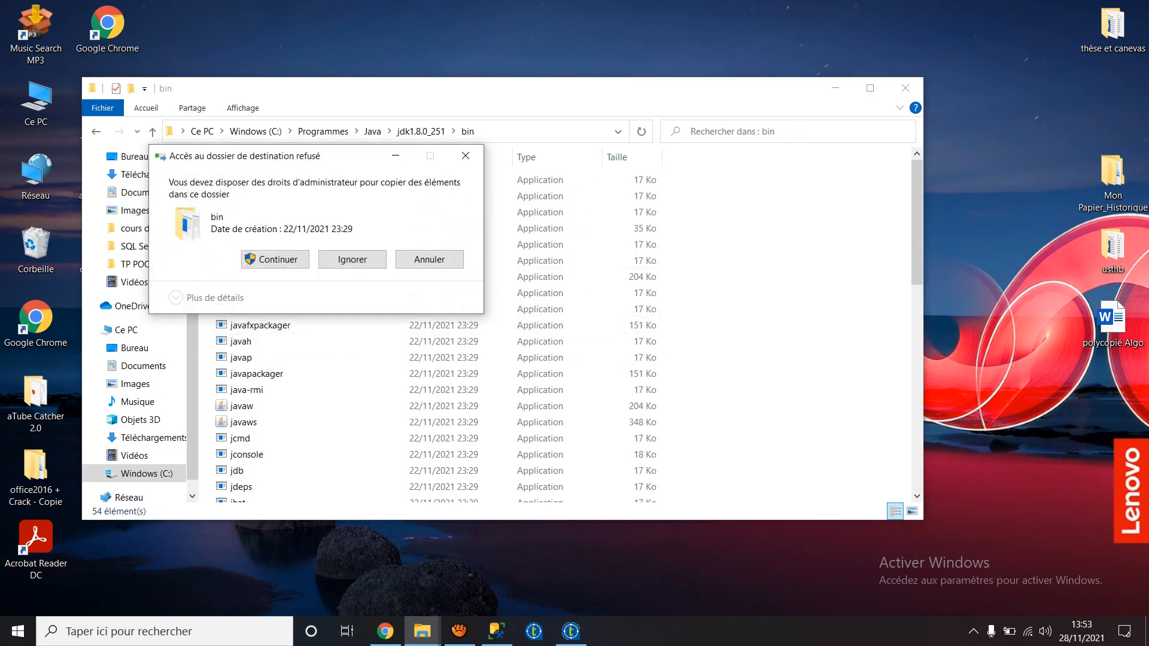
{"action": "left_click", "coordinate": [276, 259]}
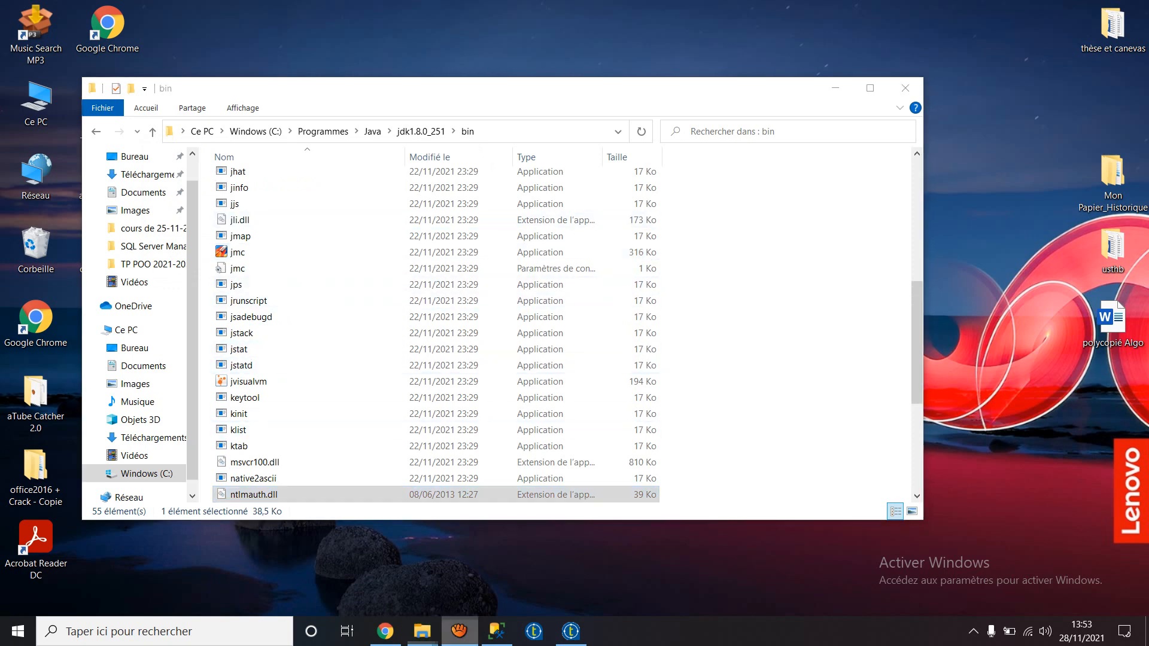
{"action": "left_click", "coordinate": [459, 631]}
{"action": "left_click", "coordinate": [672, 393]}
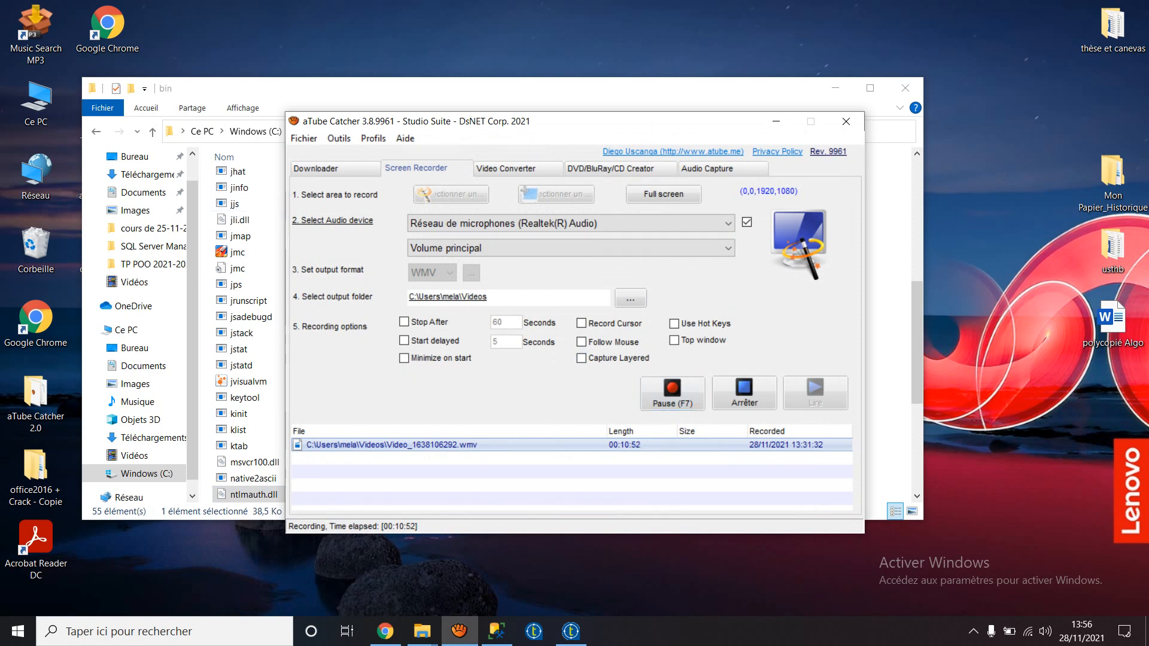
{"action": "key", "text": "alt+Tab"}
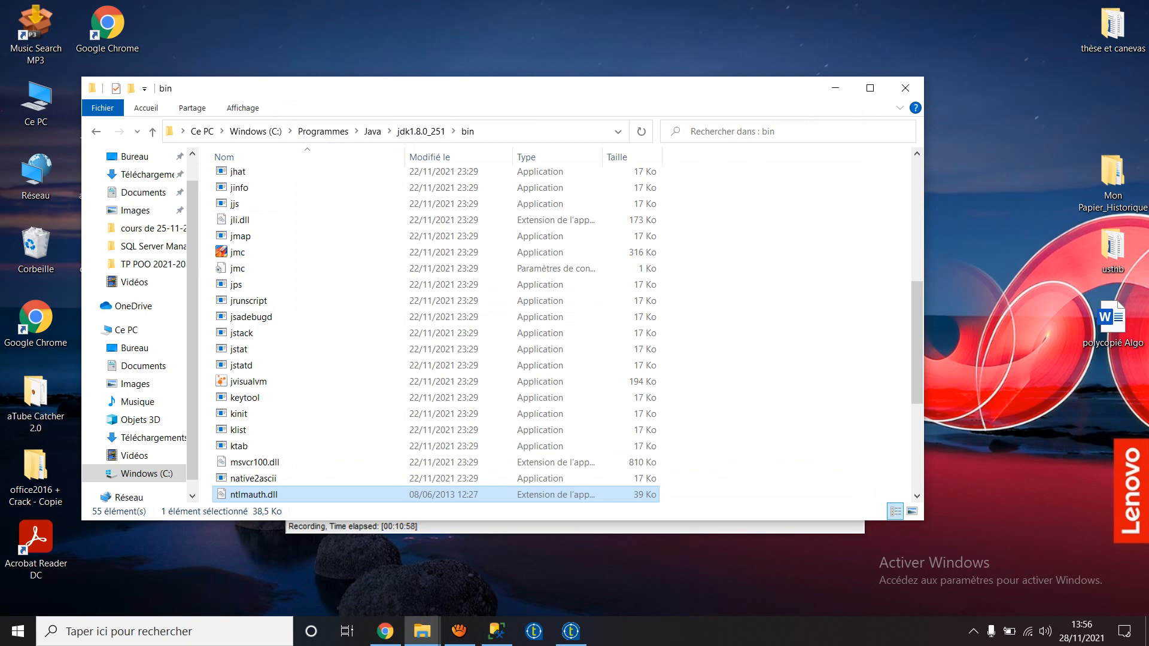
- Open SQL Server 2019 Configuration Manager (Gestionnaire de configuration) from the Microsoft SQL Server 2019 program group
{"action": "left_click", "coordinate": [18, 631]}
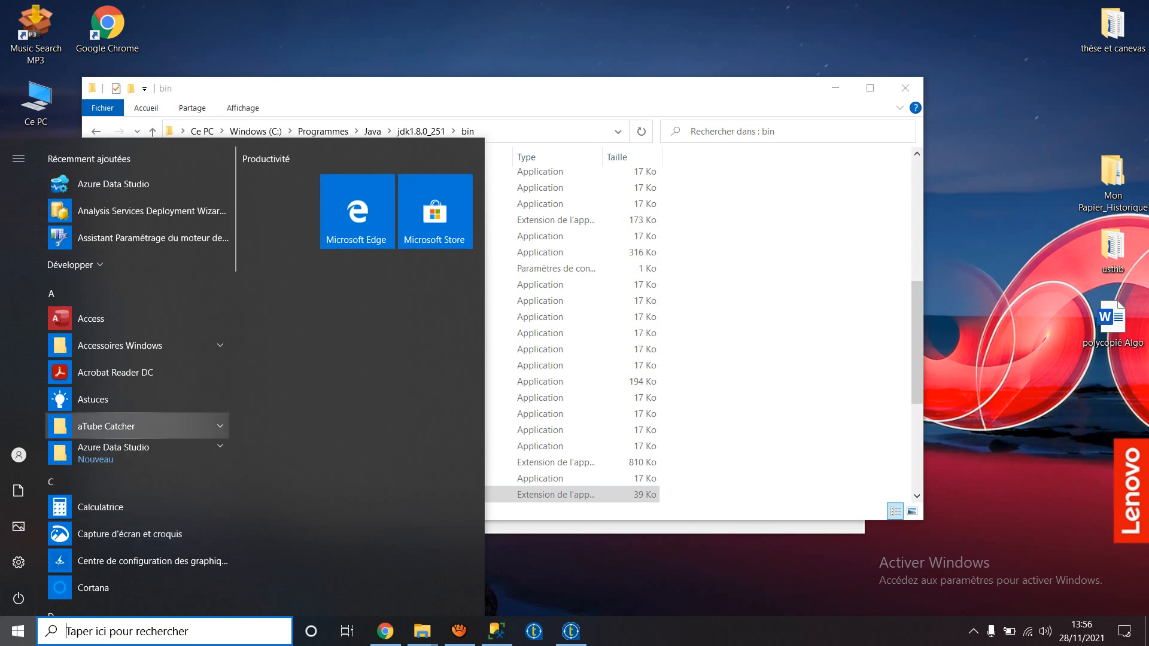
{"action": "key", "text": "Down"}
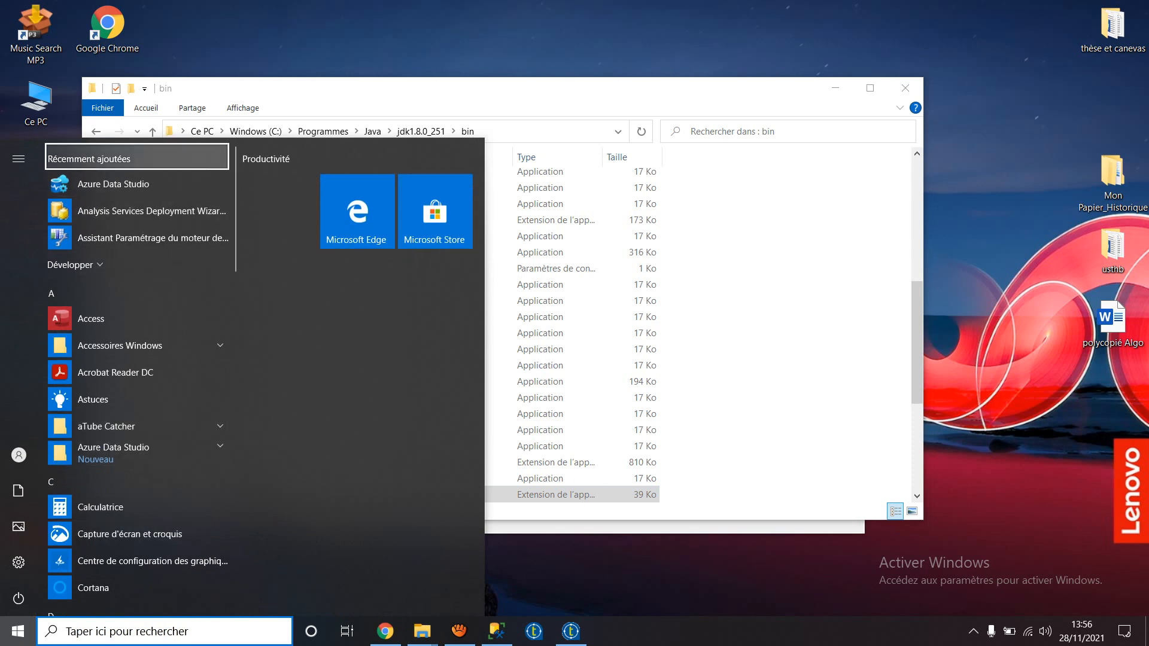
{"action": "scroll", "coordinate": [137, 377], "scroll_direction": "down", "scroll_amount": 8}
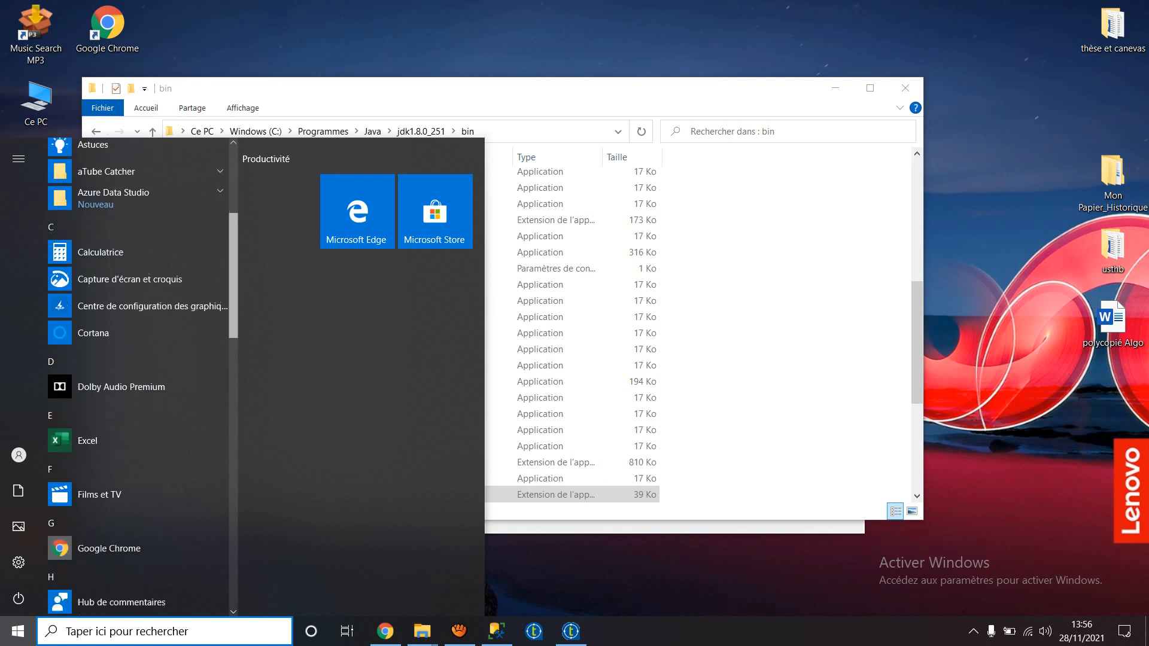
{"action": "scroll", "coordinate": [137, 377], "scroll_direction": "down", "scroll_amount": 2}
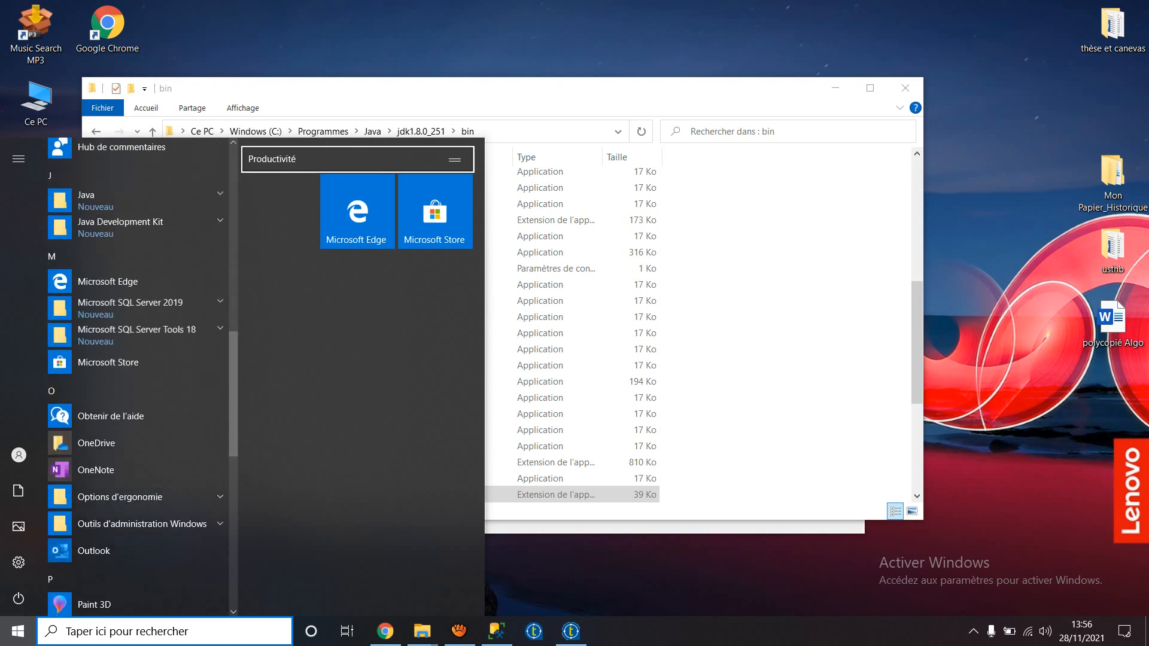
{"action": "scroll", "coordinate": [137, 258], "scroll_direction": "down", "scroll_amount": 1}
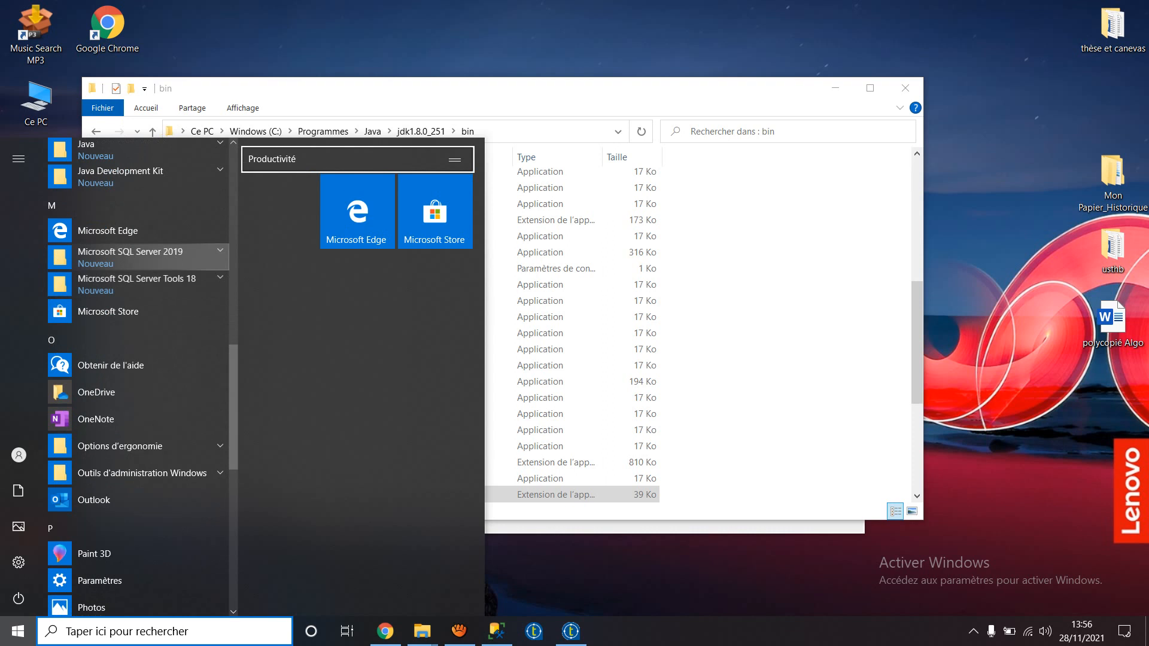
{"action": "left_click", "coordinate": [138, 258]}
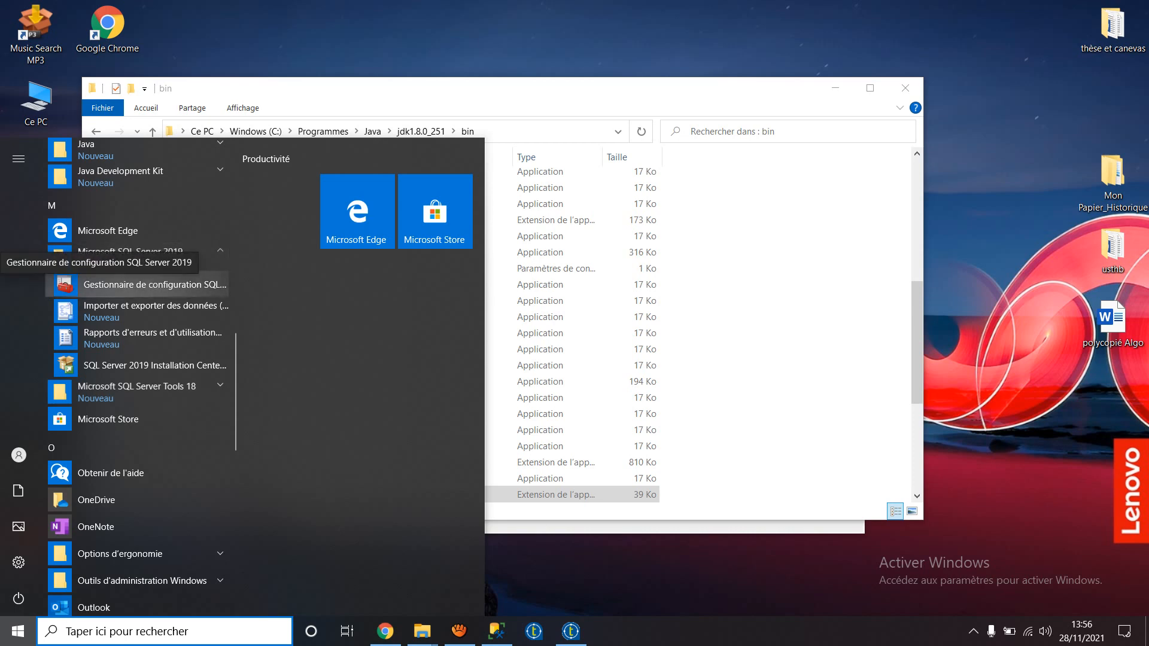
{"action": "left_click", "coordinate": [215, 285]}
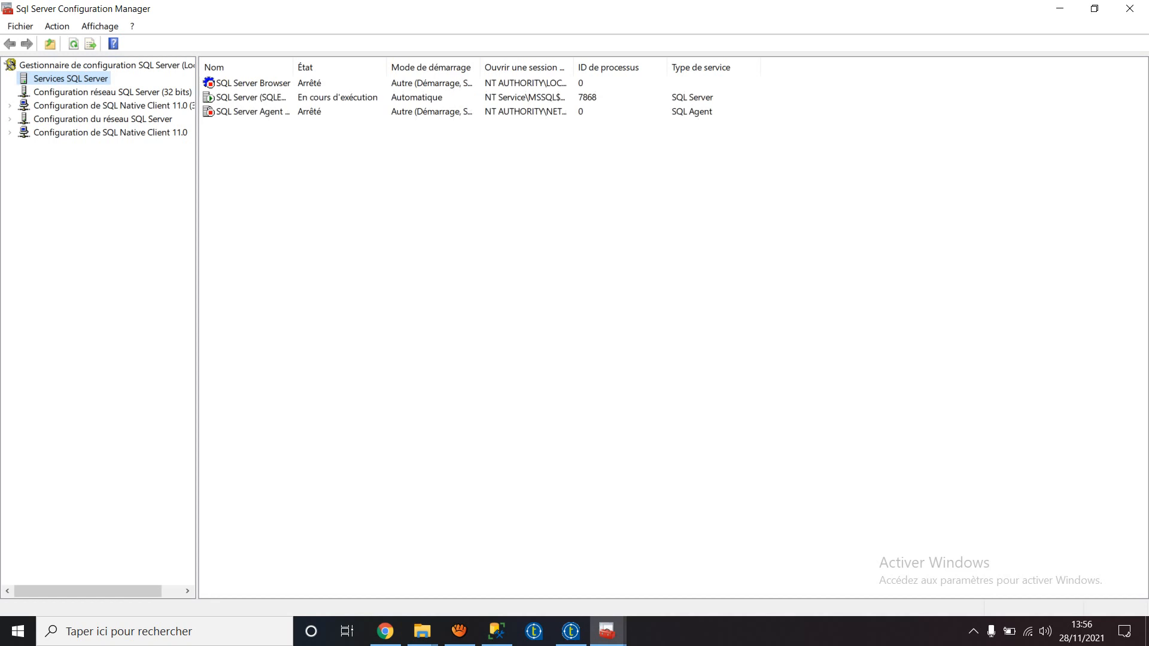
- Enable the TCP/IP protocol for the SQL Server instance in the SQL Server network configuration (Configuration du réseau SQL Server)
{"action": "double_click", "coordinate": [110, 132]}
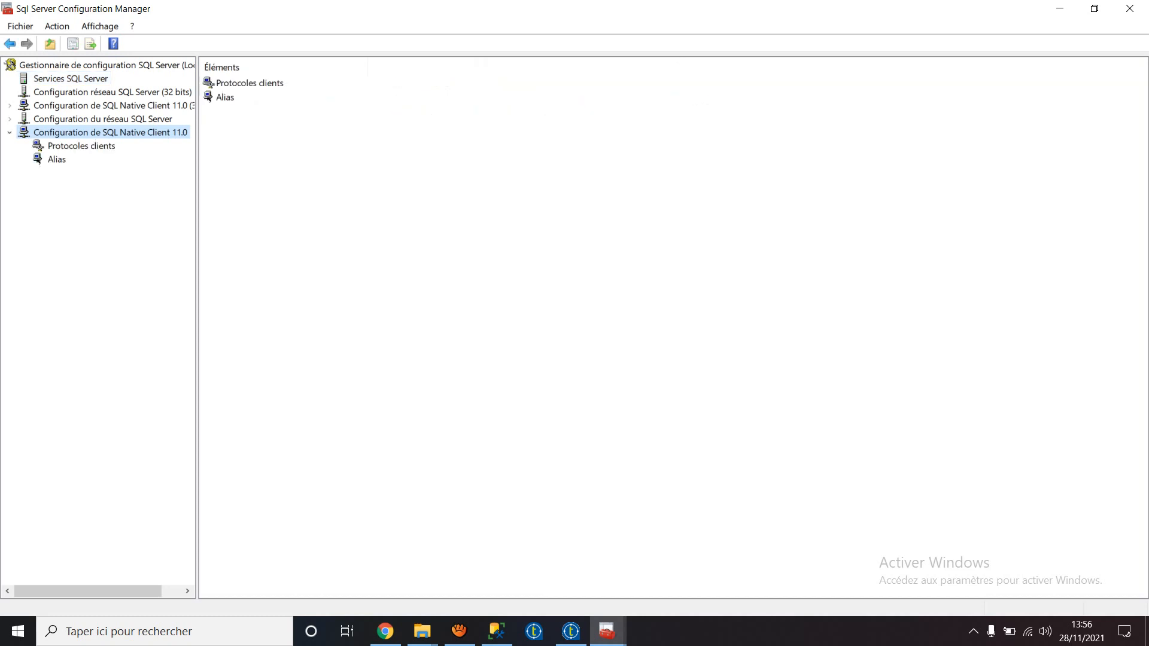
{"action": "double_click", "coordinate": [103, 119]}
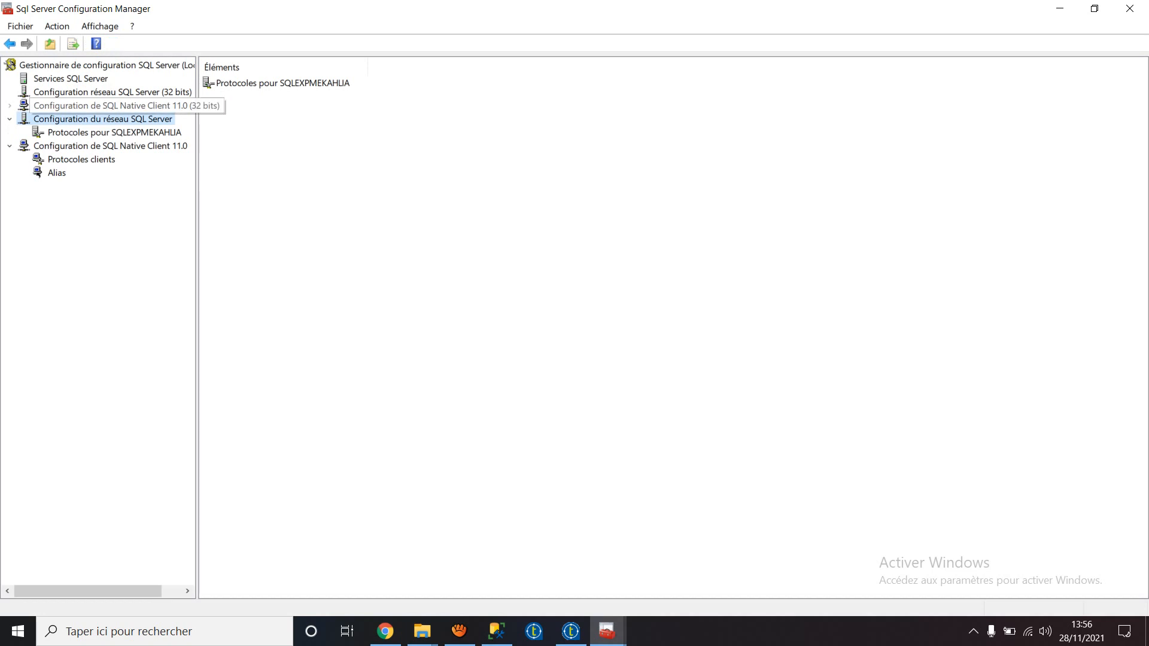
{"action": "left_click", "coordinate": [10, 146]}
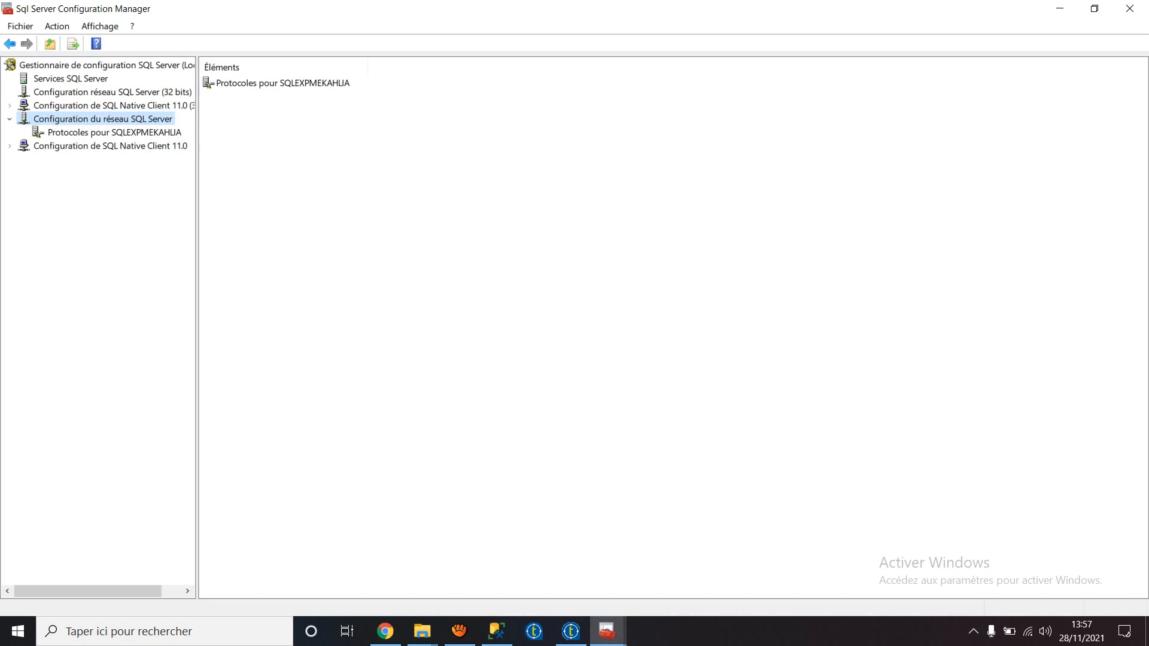
{"action": "left_click", "coordinate": [113, 133]}
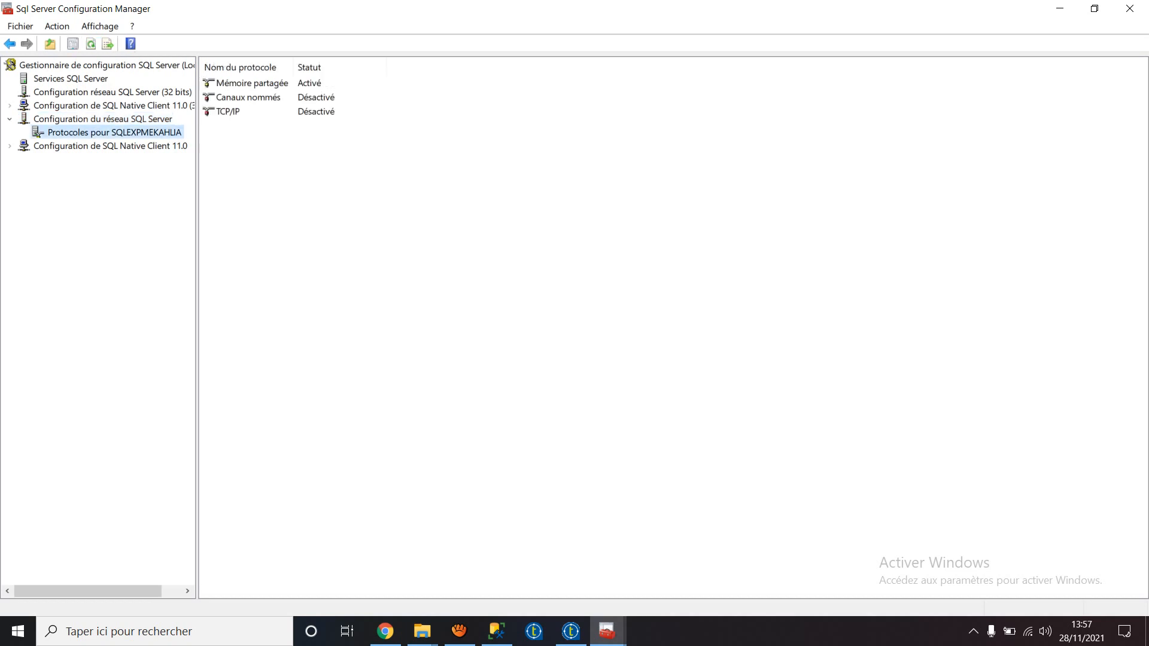
{"action": "left_click", "coordinate": [228, 112]}
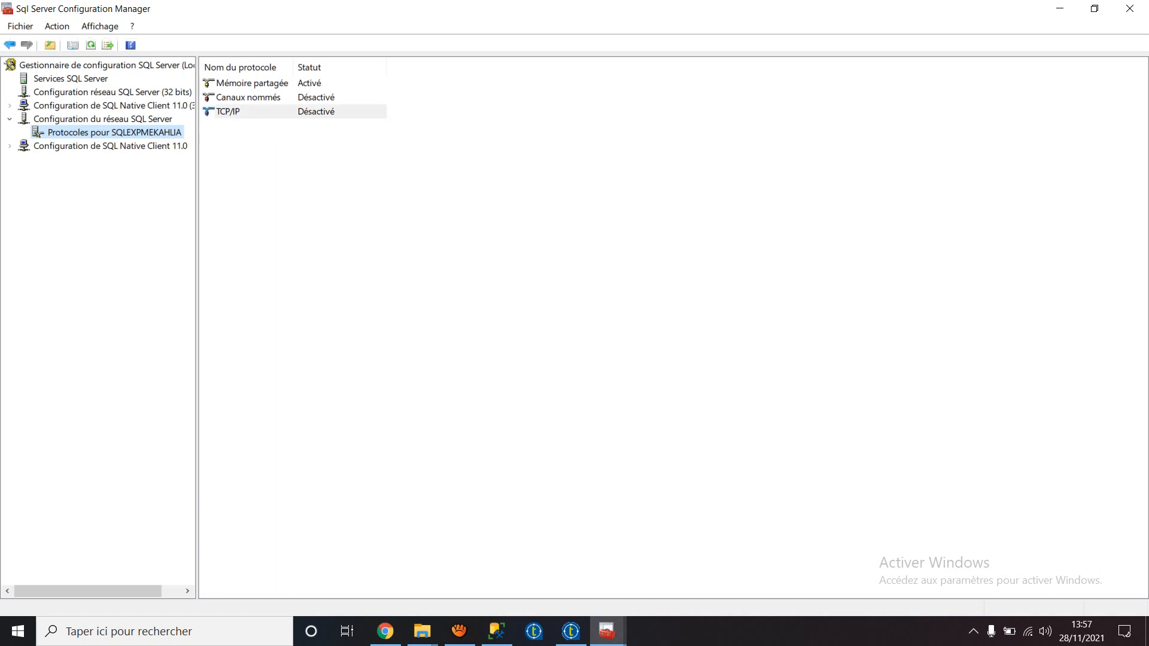
{"action": "right_click", "coordinate": [356, 112]}
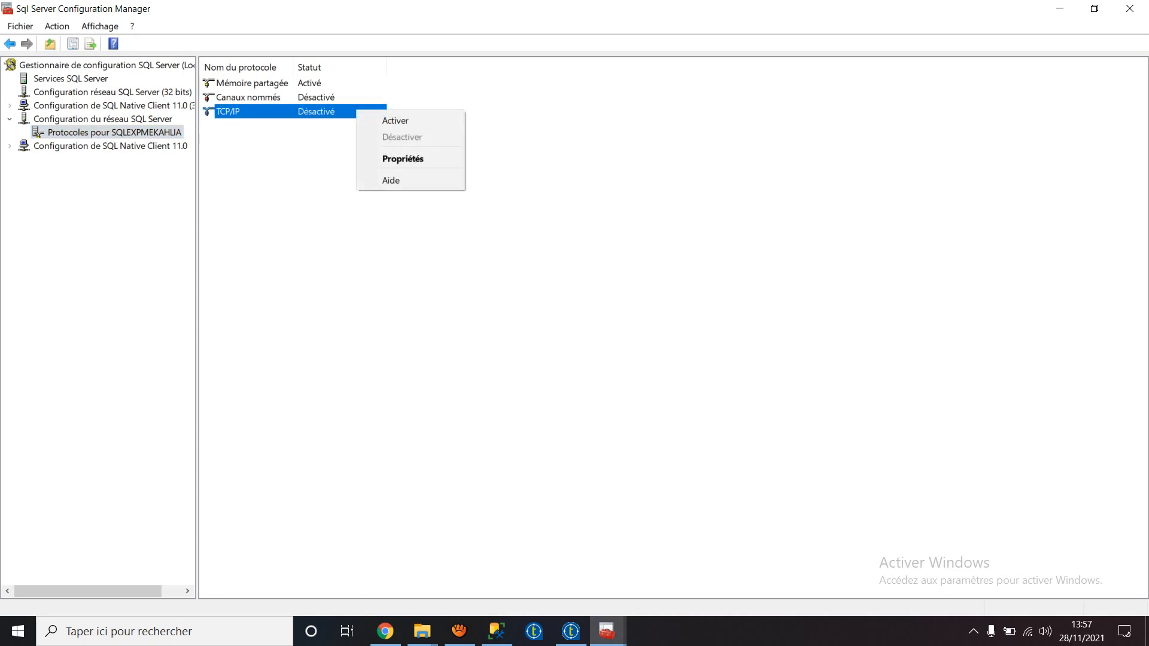
{"action": "left_click", "coordinate": [394, 121]}
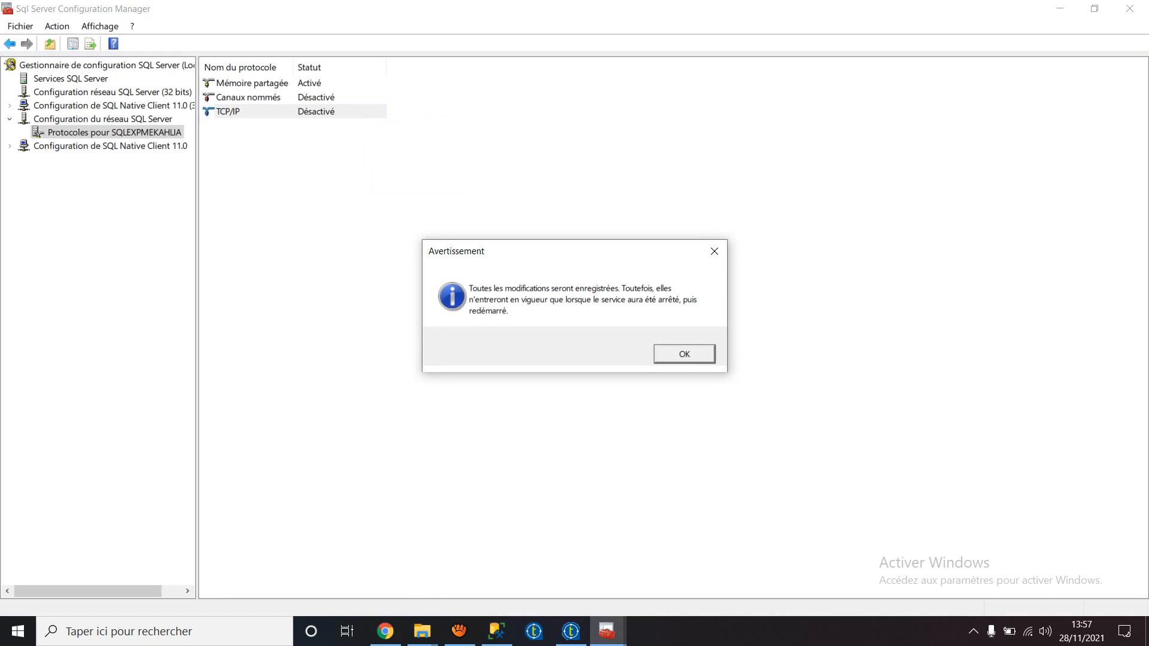
{"action": "key", "text": "Return"}
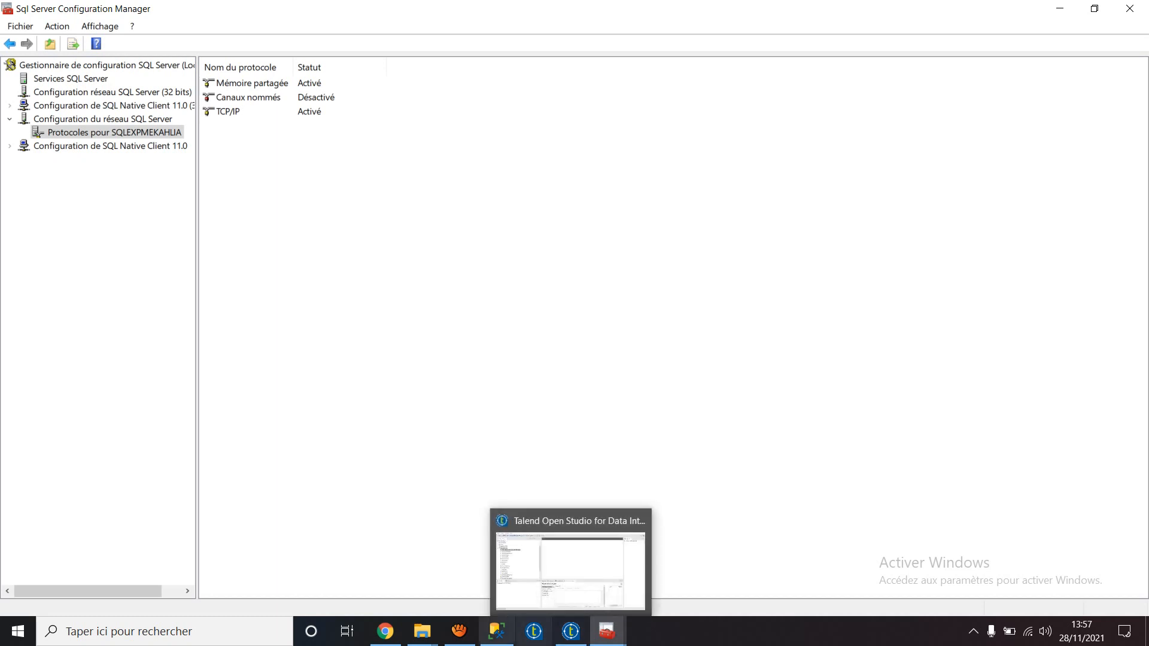
{"action": "left_click", "coordinate": [459, 631]}
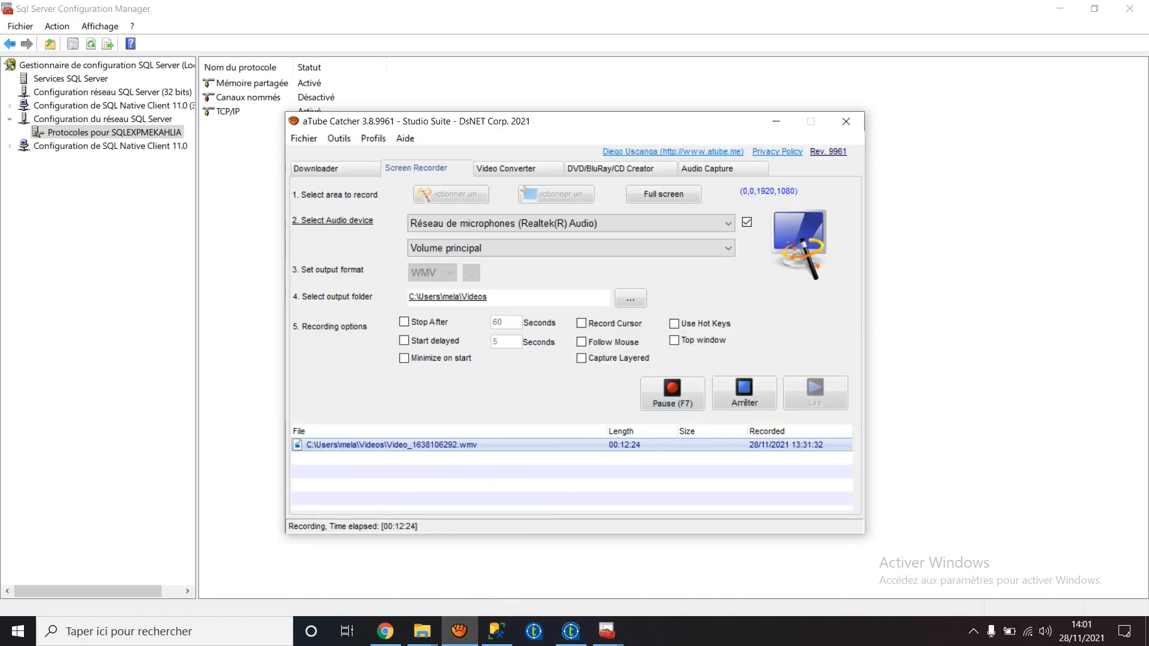
{"action": "left_click", "coordinate": [776, 121]}
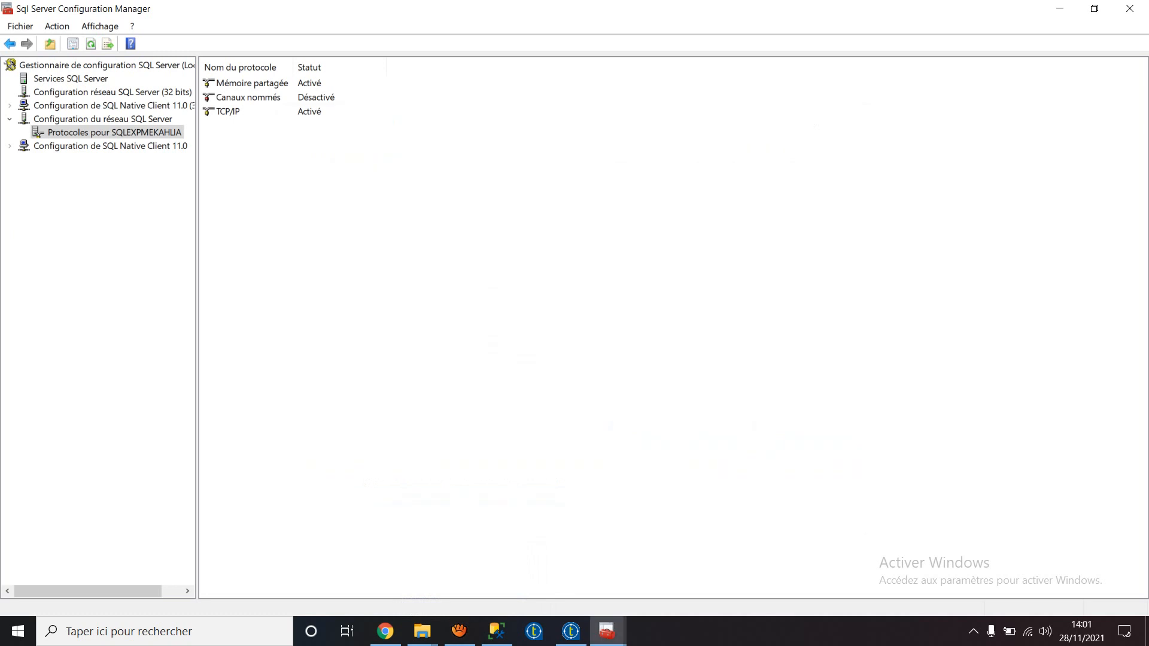
- Review the TCP/IP protocol's IP address properties down to the IPAll dynamic TCP ports, and close the properties
{"action": "right_click", "coordinate": [284, 112]}
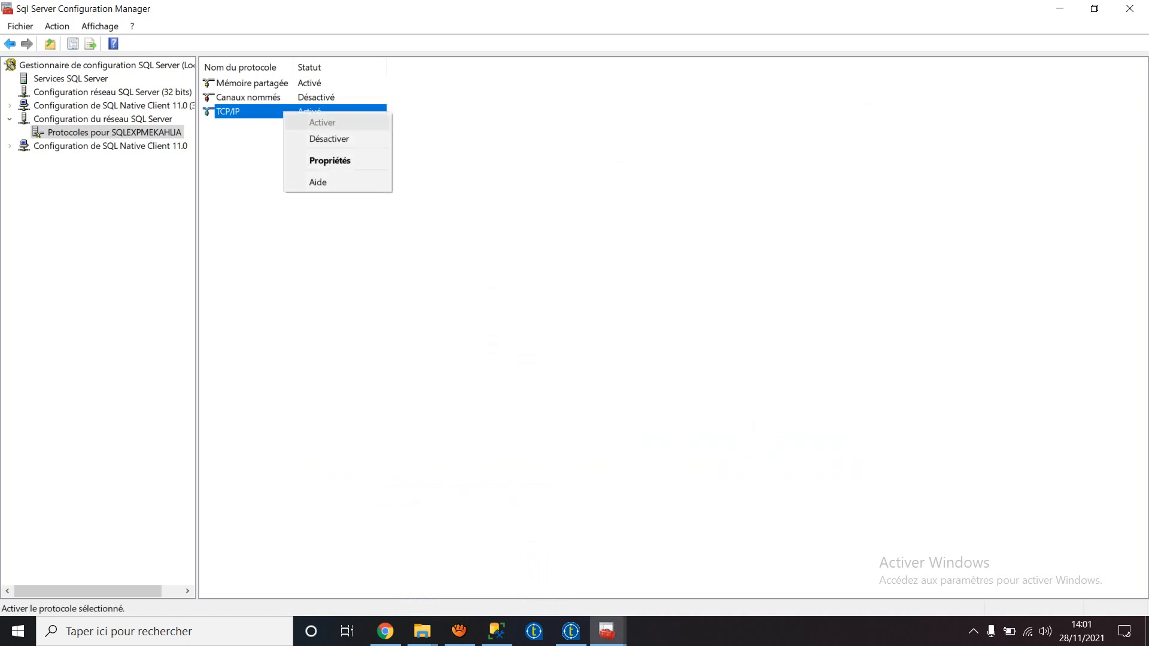
{"action": "left_click", "coordinate": [330, 160]}
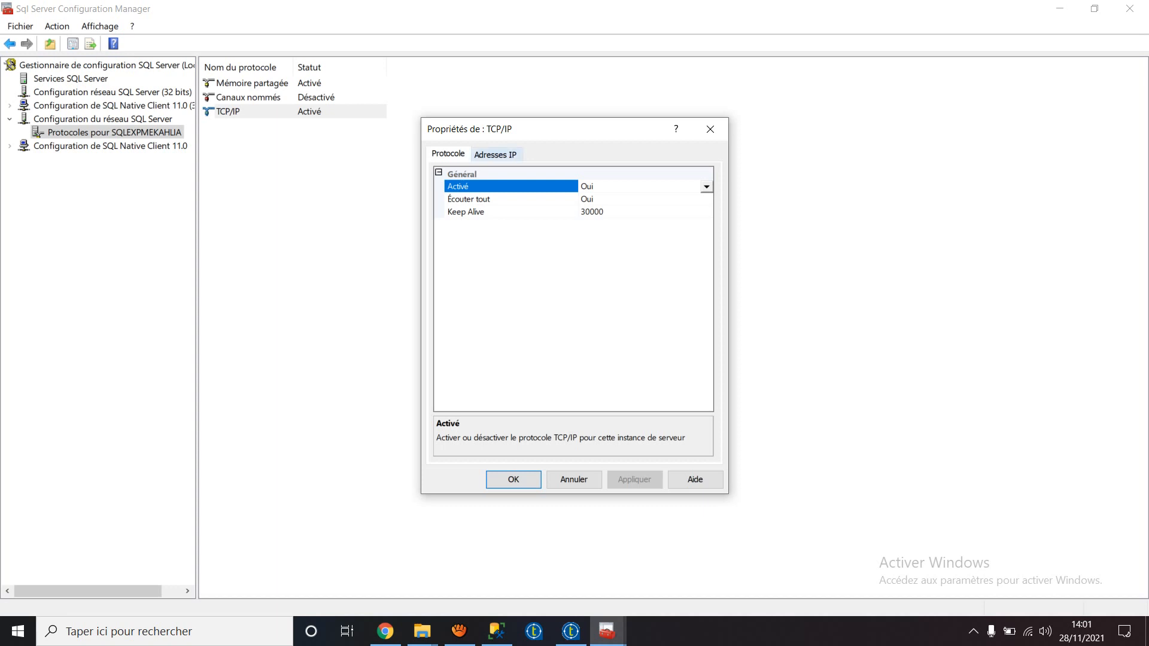
{"action": "left_click", "coordinate": [495, 154]}
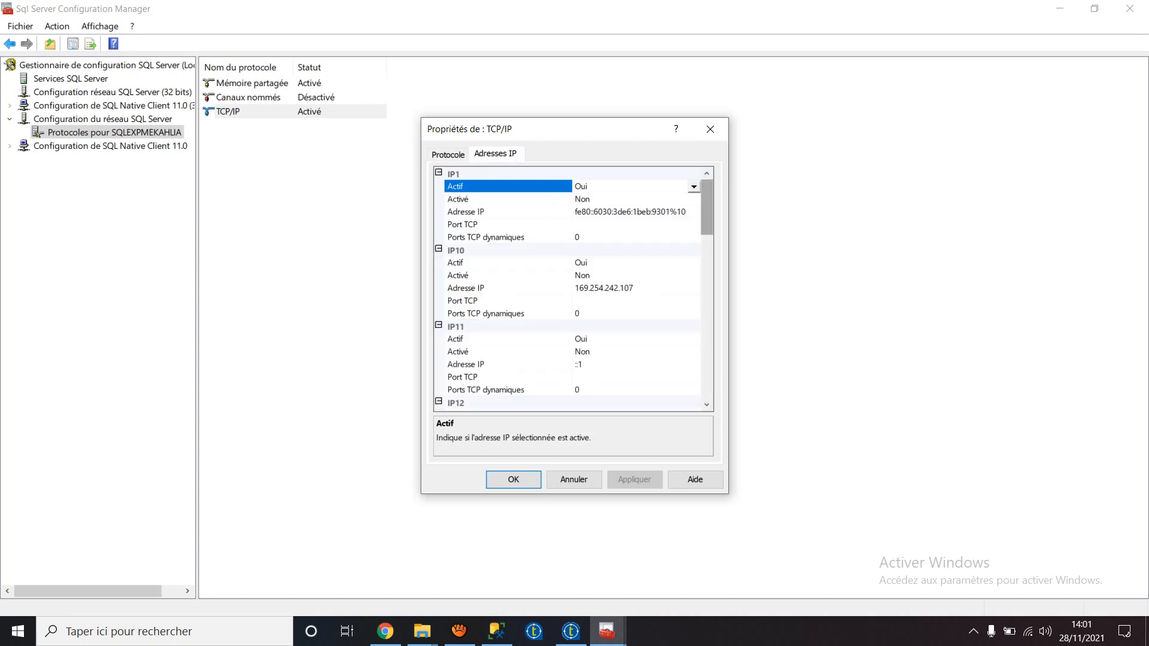
{"action": "left_click_drag", "start_coordinate": [707, 207], "coordinate": [707, 374]}
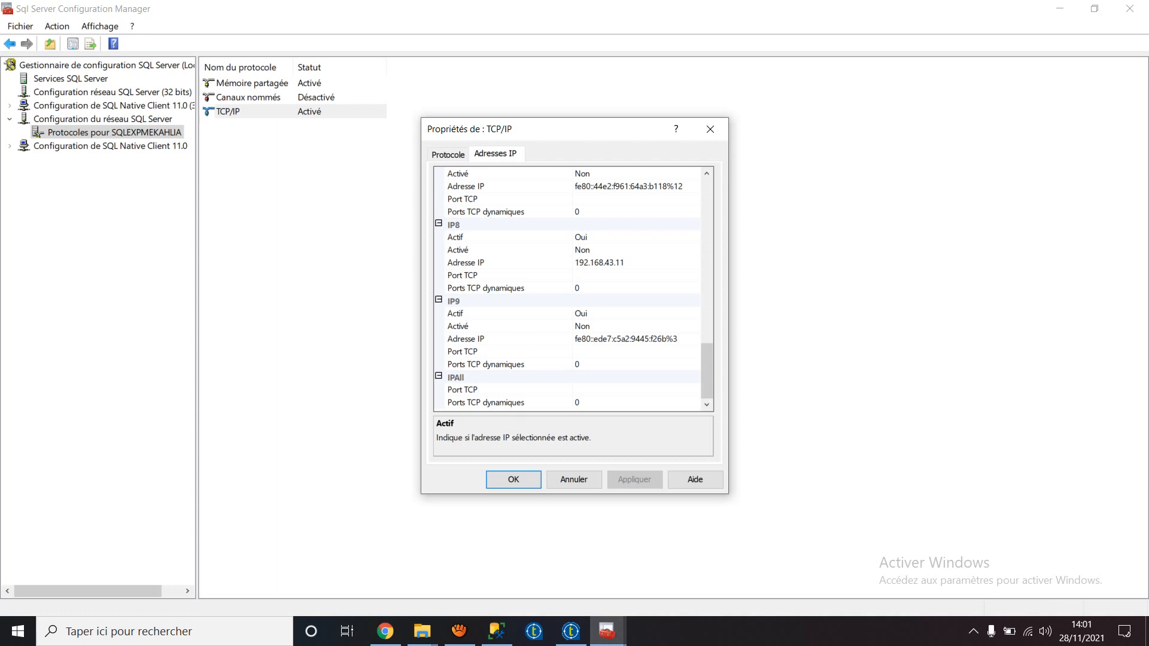
{"action": "left_click", "coordinate": [508, 402]}
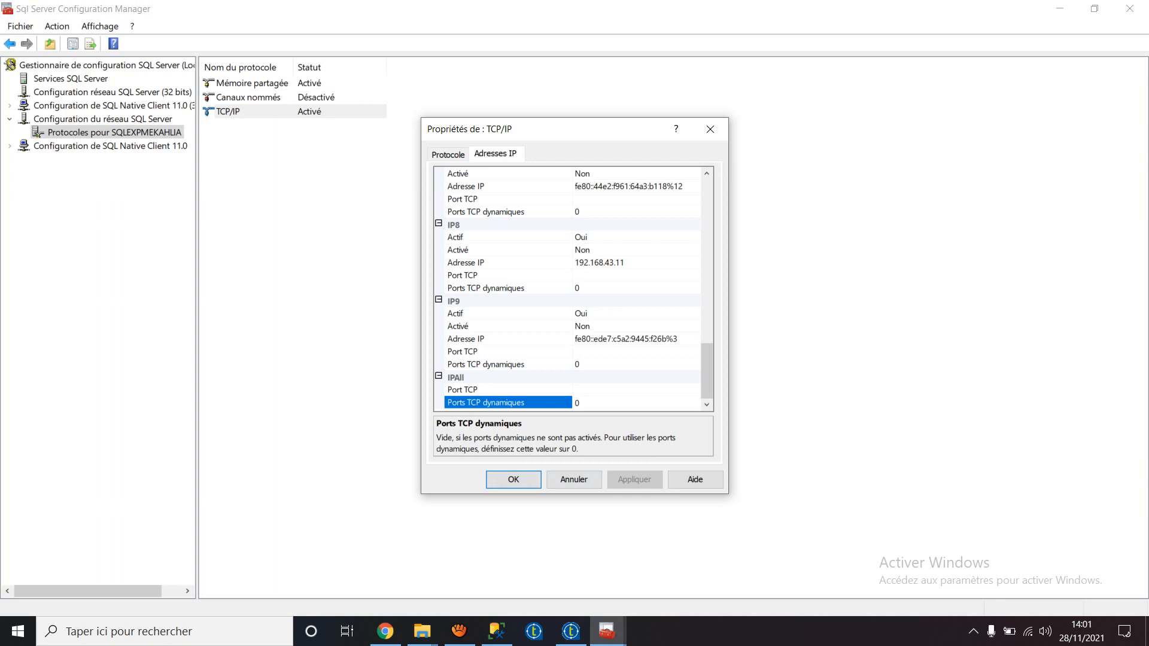
{"action": "key", "text": "Return"}
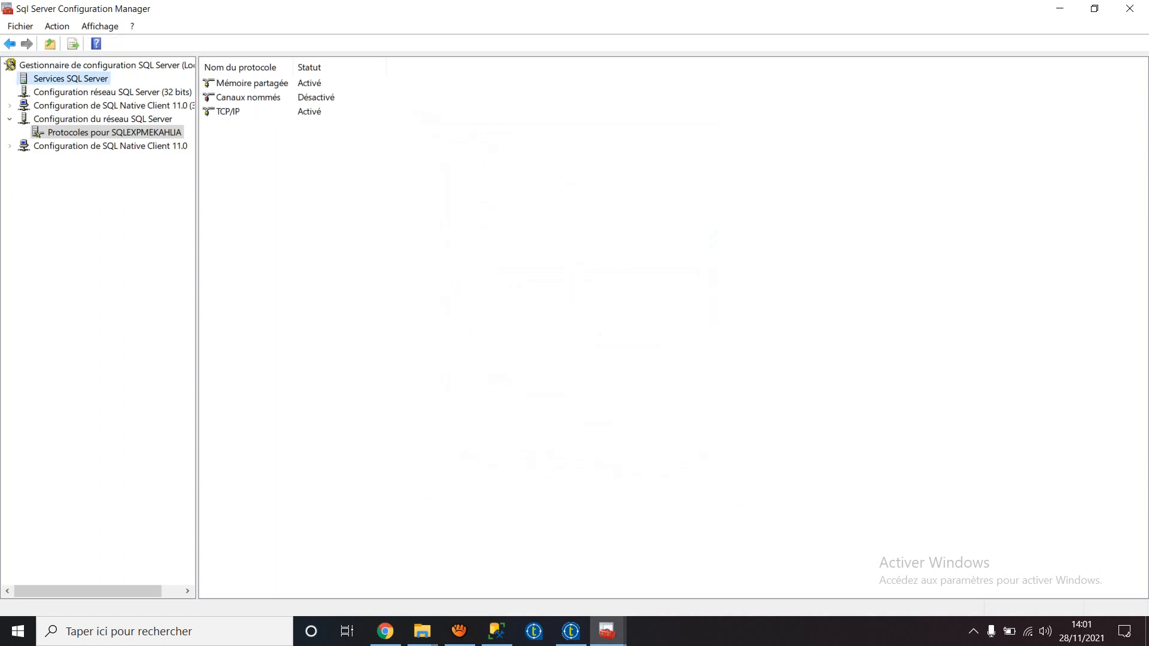
- Restart the SQL Server database engine service from the SQL Server services list
{"action": "left_click", "coordinate": [70, 79]}
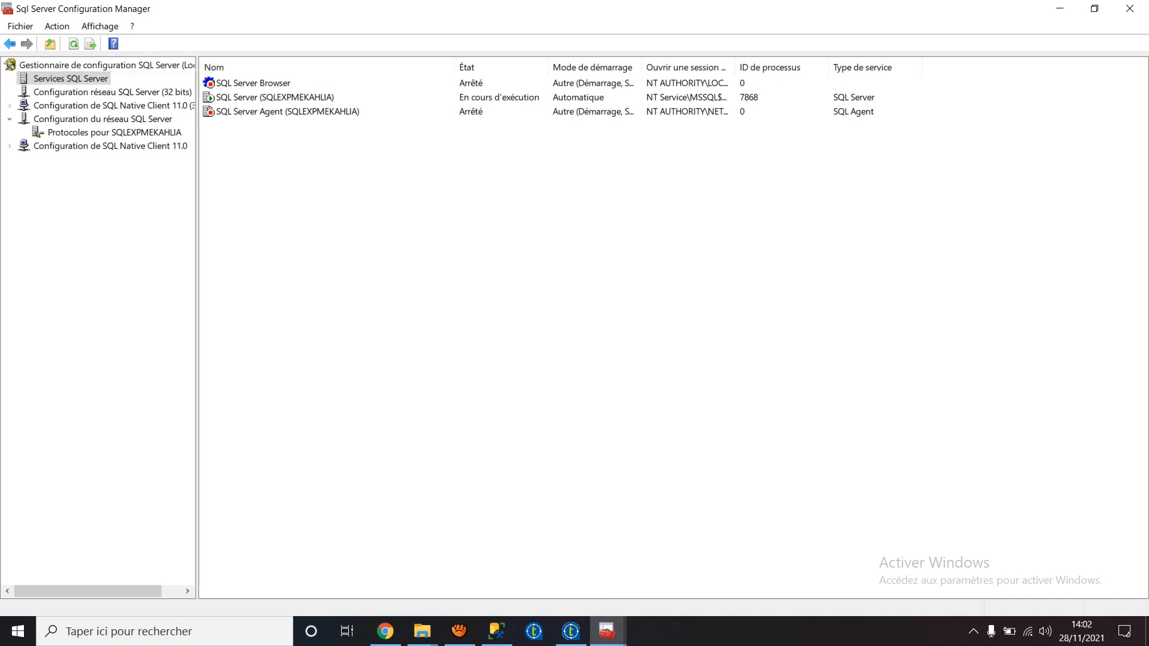
{"action": "right_click", "coordinate": [243, 97]}
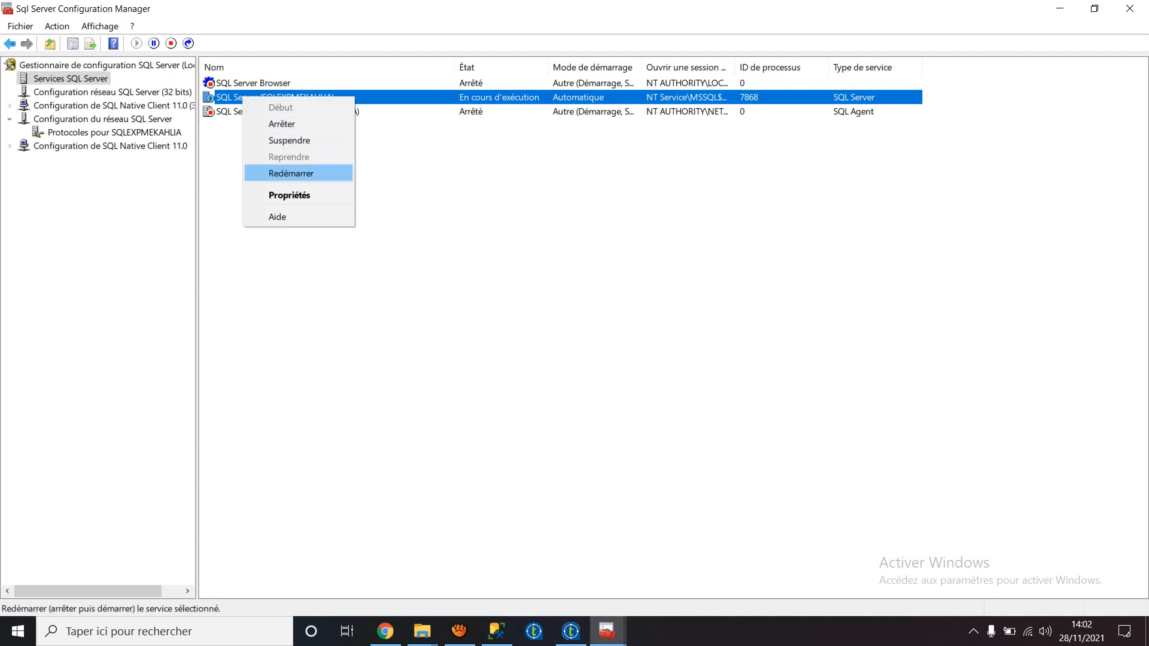
{"action": "key", "text": "Return"}
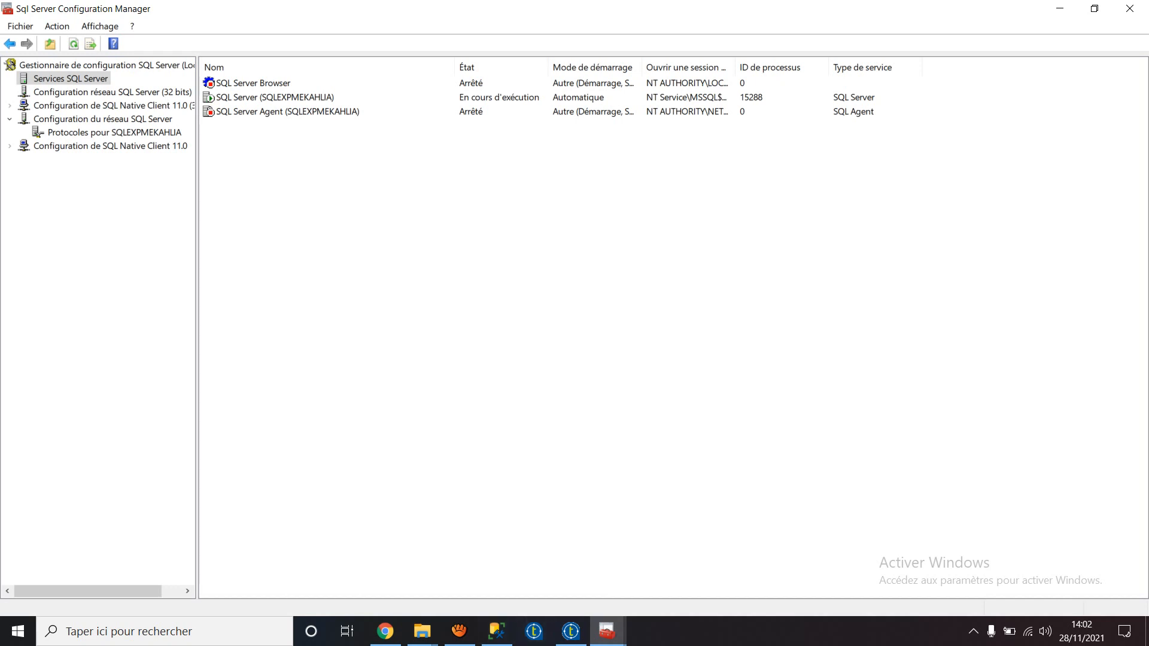
{"action": "left_click", "coordinate": [459, 632]}
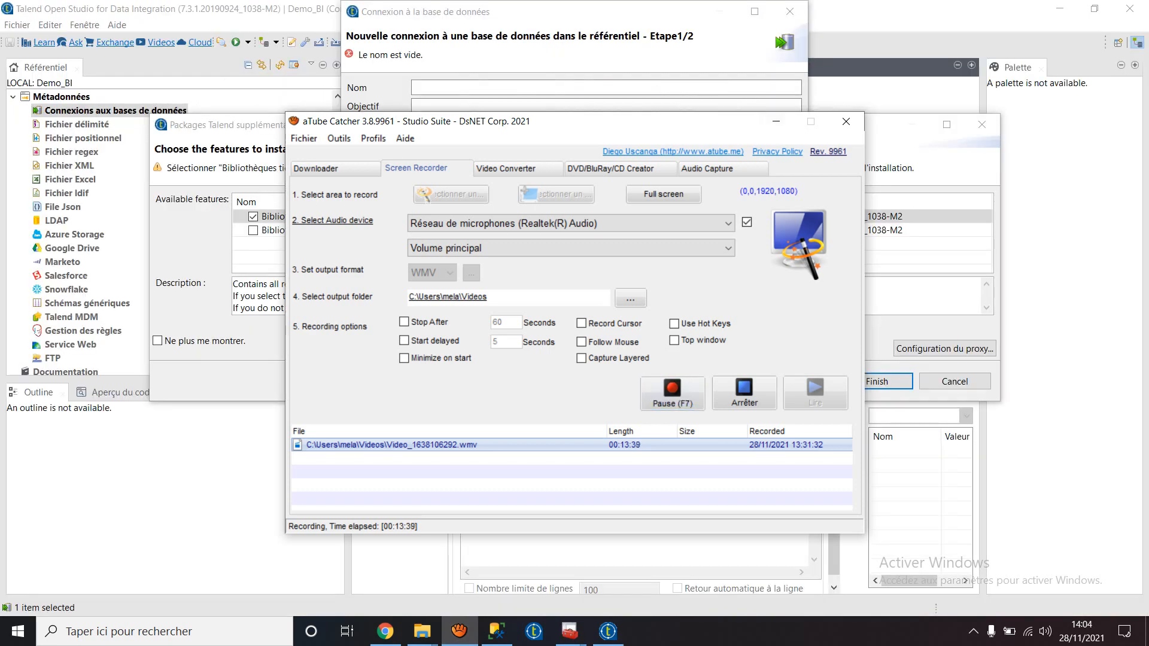
{"action": "left_click", "coordinate": [921, 479]}
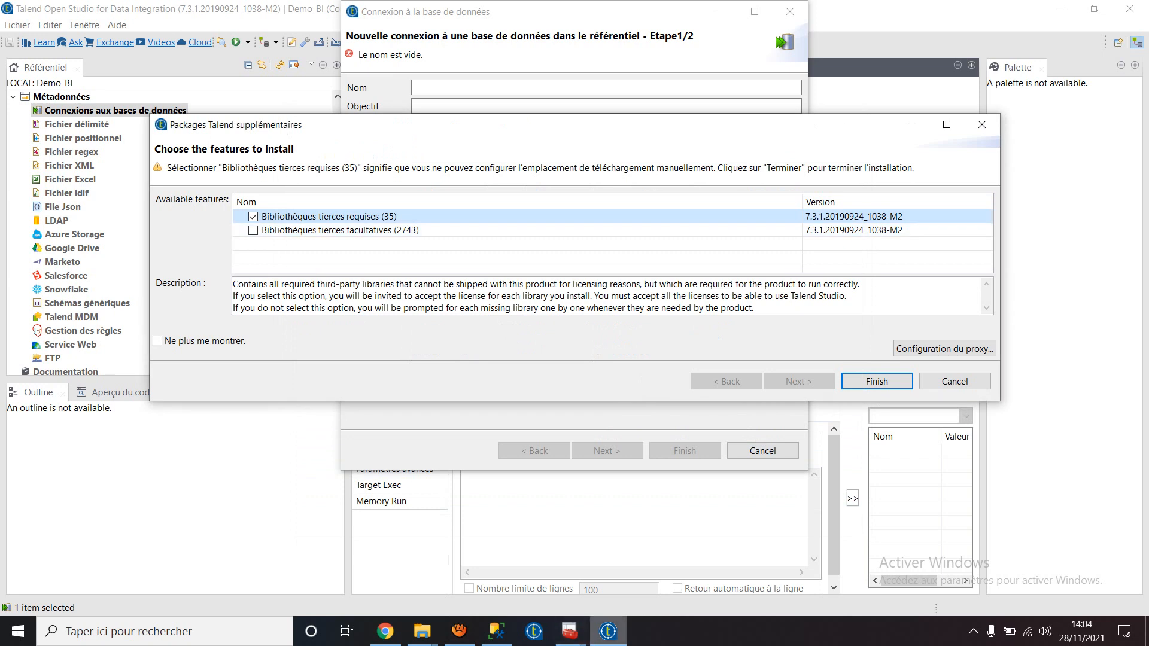
- Finish the required third-party libraries (Bibliothèques tierces requises) setup without accepting the listed licences, and close the empty database connection wizard
{"action": "mouse_move", "coordinate": [608, 631]}
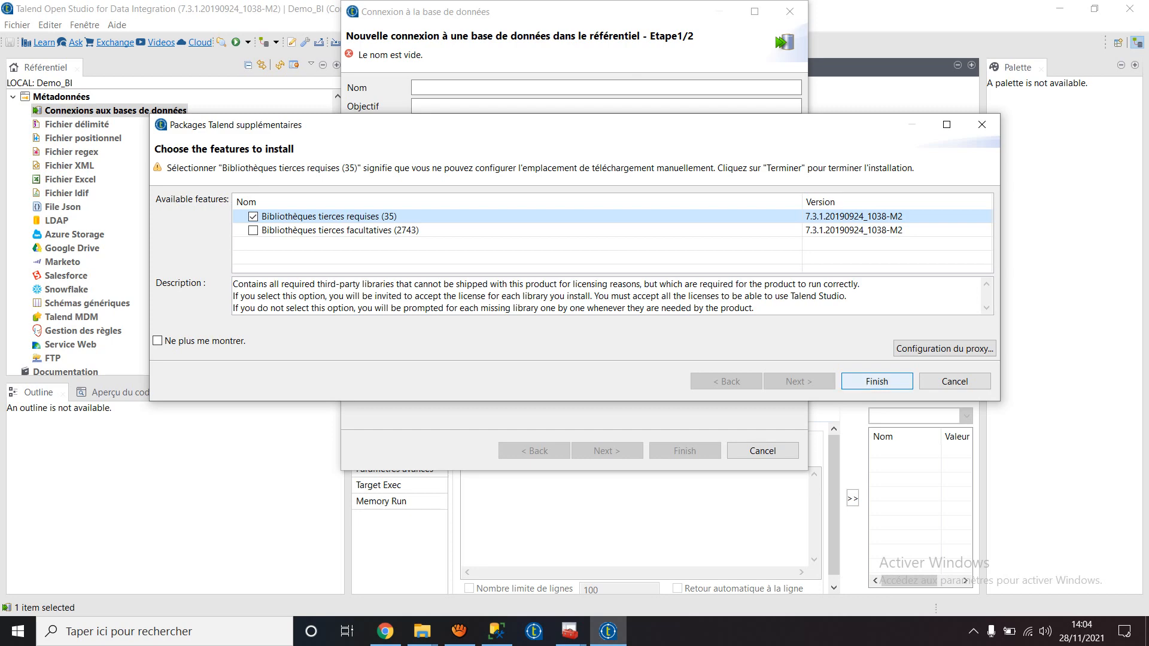
{"action": "left_click", "coordinate": [876, 381]}
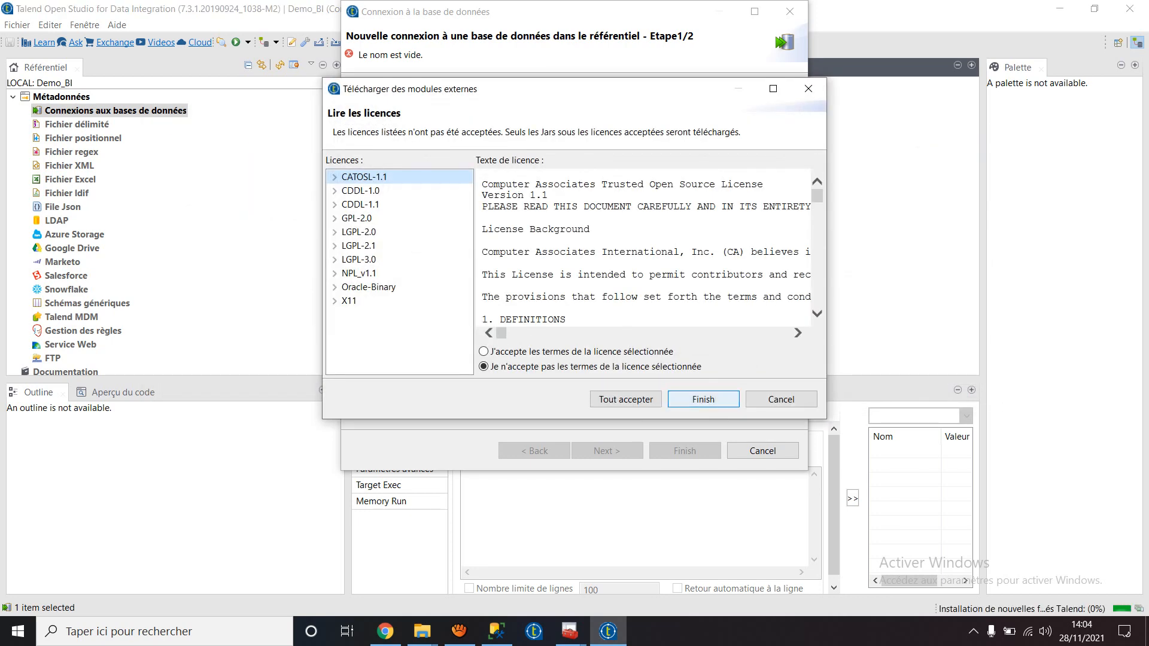
{"action": "left_click", "coordinate": [703, 399]}
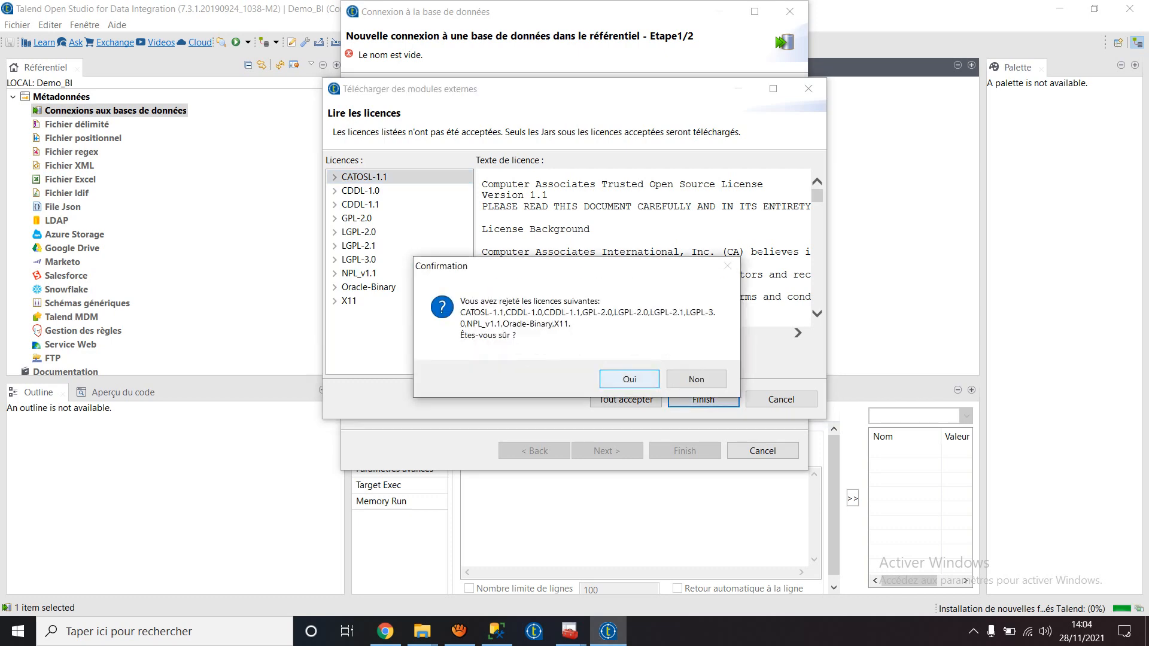
{"action": "key", "text": "Return"}
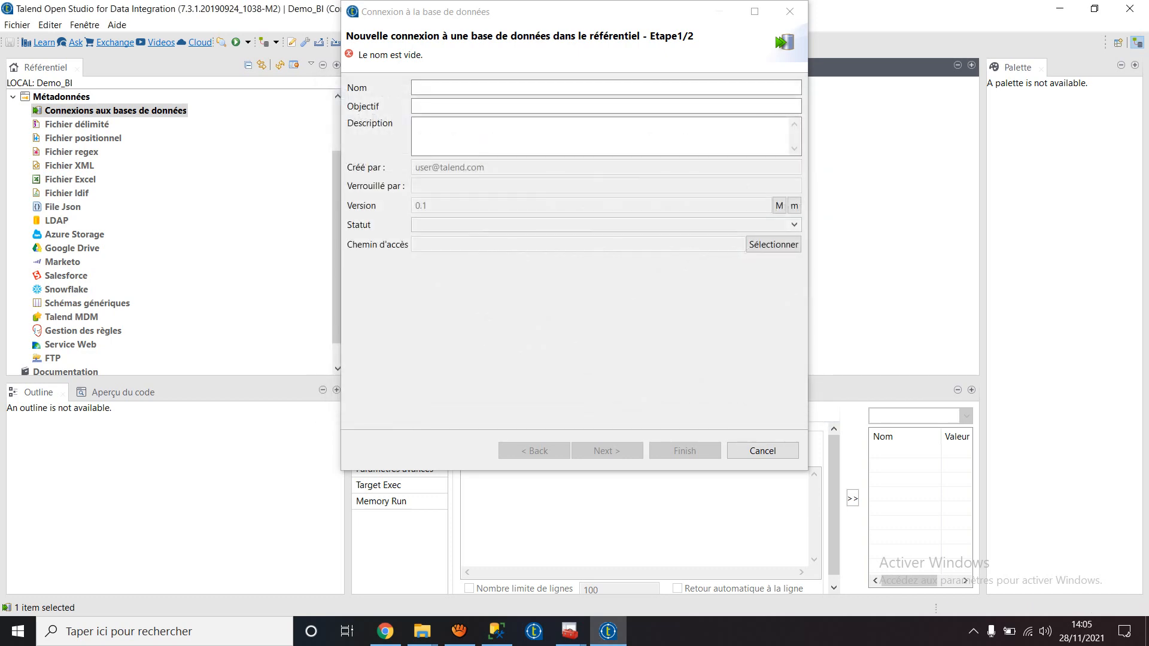
{"action": "left_click", "coordinate": [790, 11]}
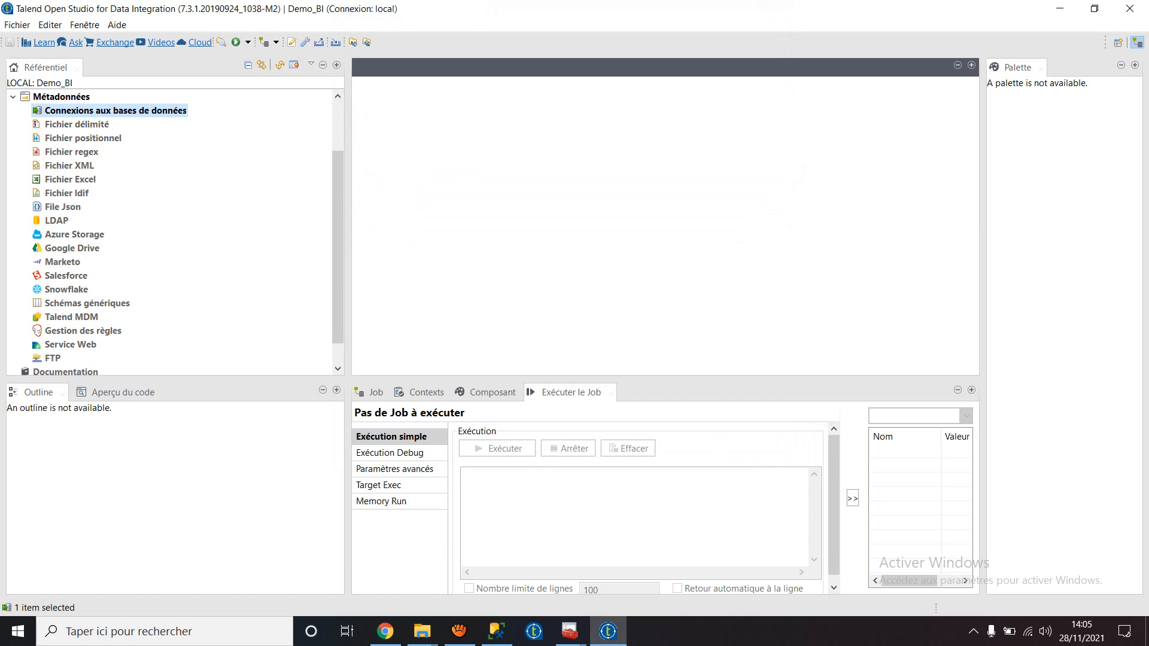
- Start a new database connection in the repository metadata, name it ConxSQLServer and continue to its connection settings
{"action": "right_click", "coordinate": [75, 113]}
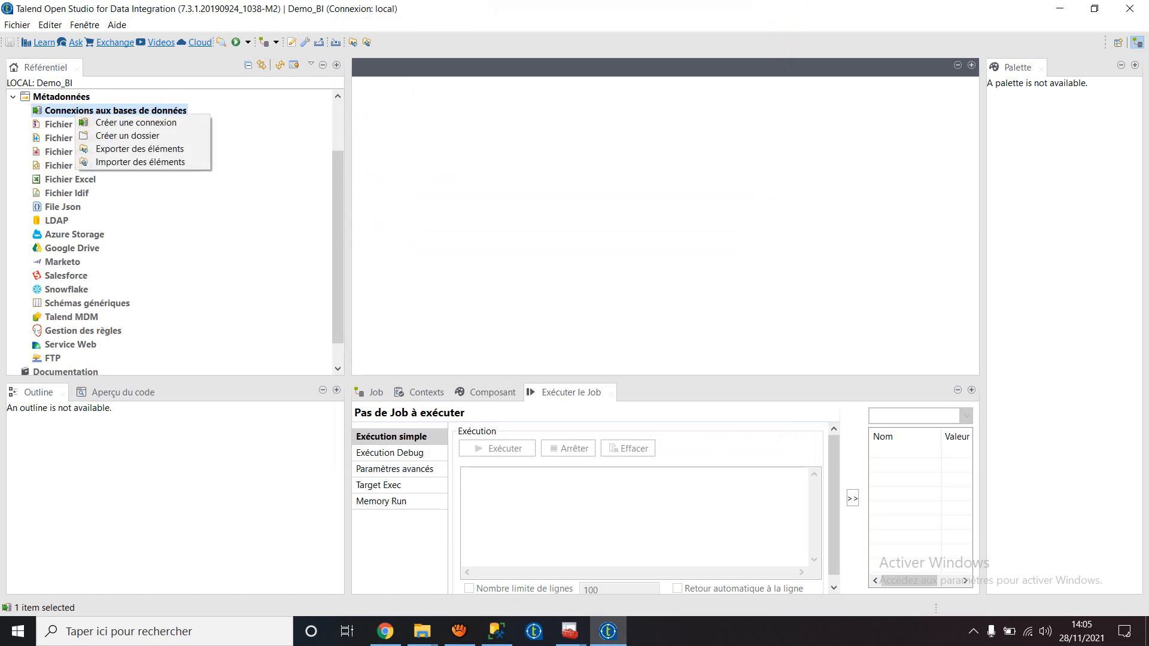
{"action": "left_click", "coordinate": [135, 122]}
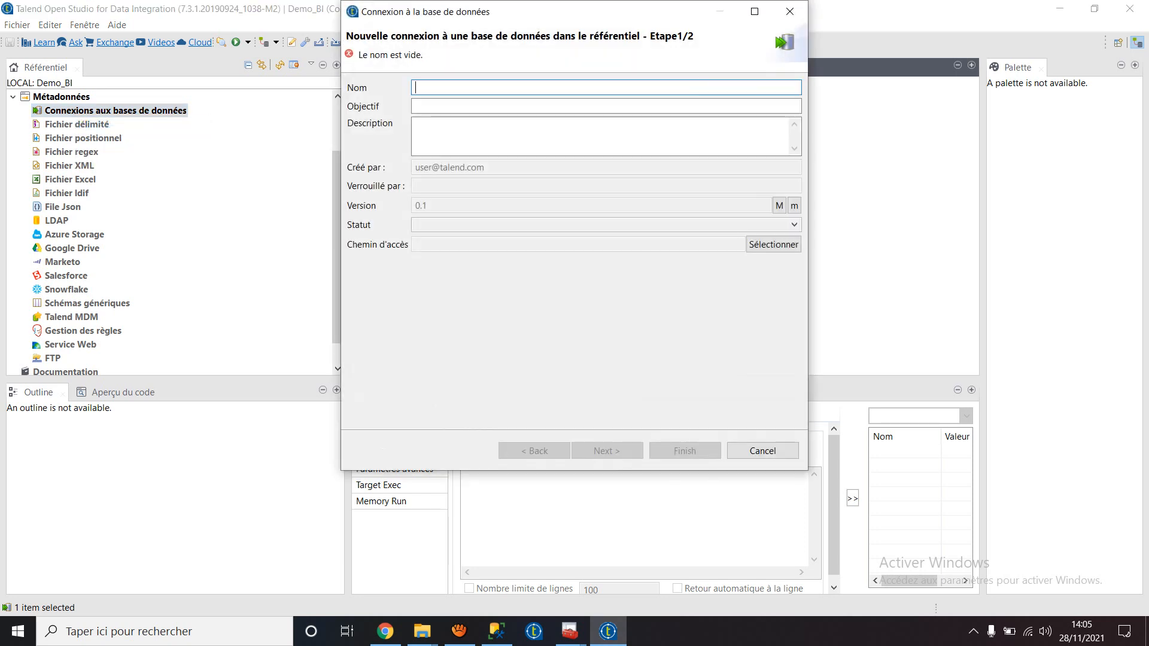
{"action": "type", "text": "ConxSQL"}
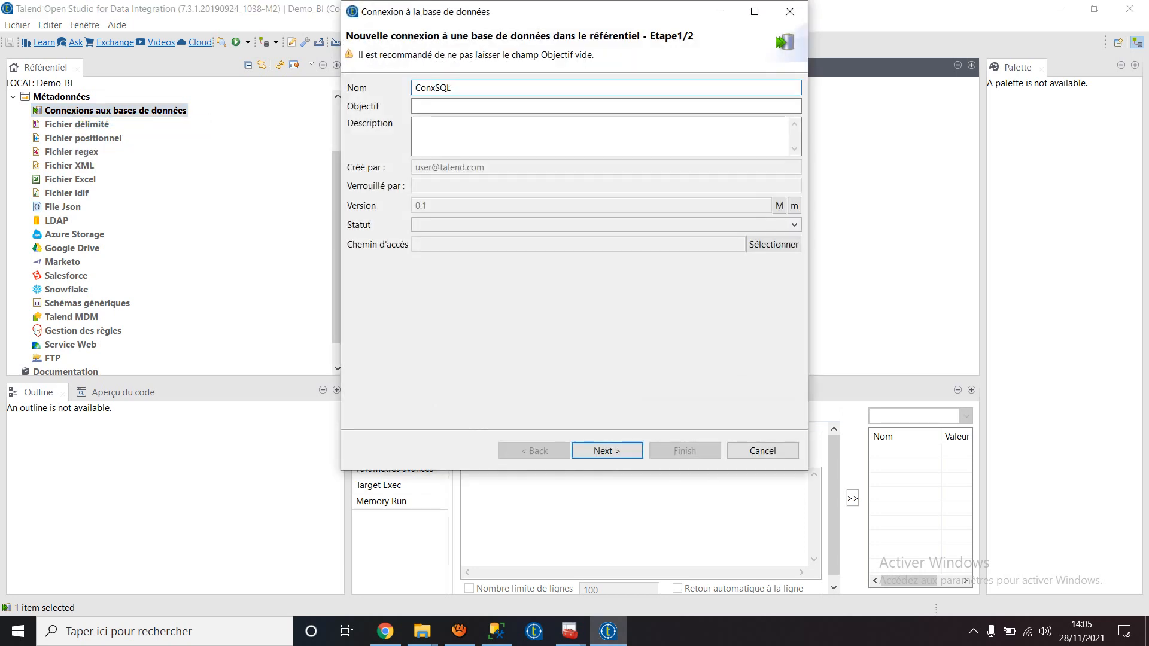
{"action": "type", "text": "Server"}
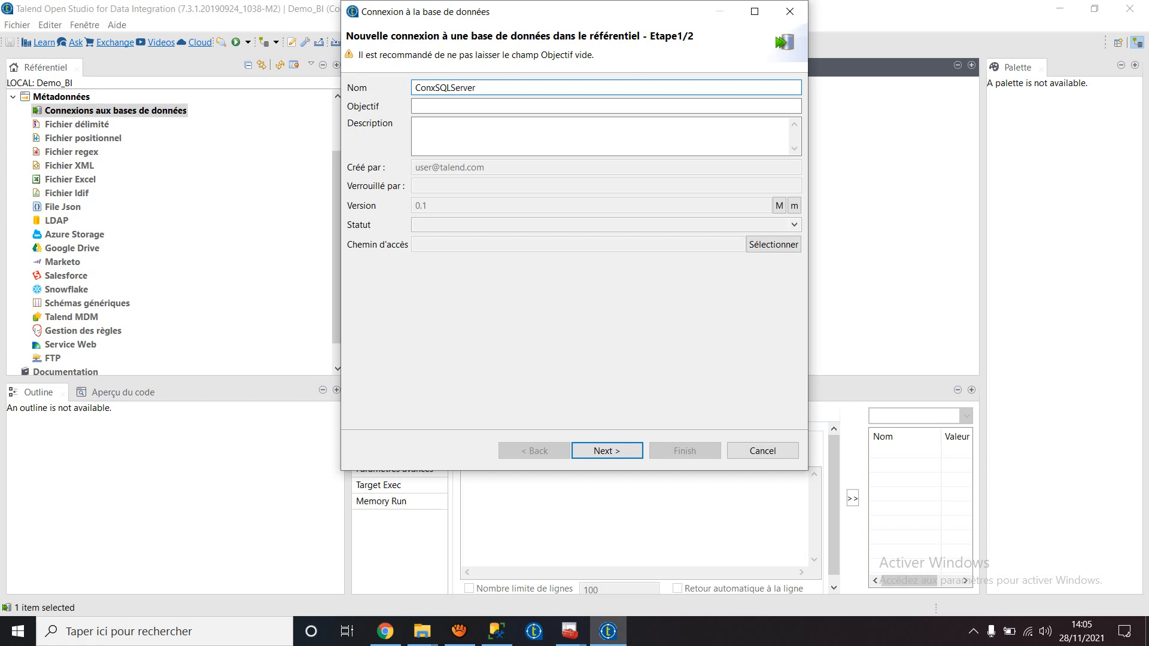
{"action": "key", "text": "Return"}
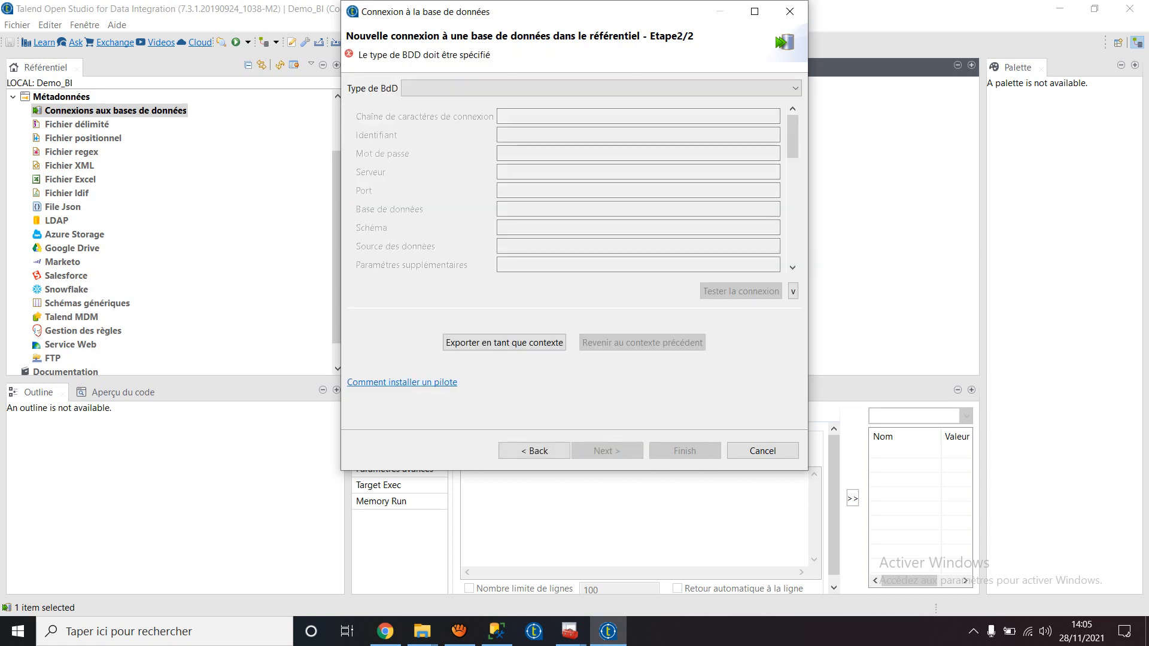
- Choose Microsoft SQL Server as the database type for the new connection
{"action": "left_click", "coordinate": [602, 89]}
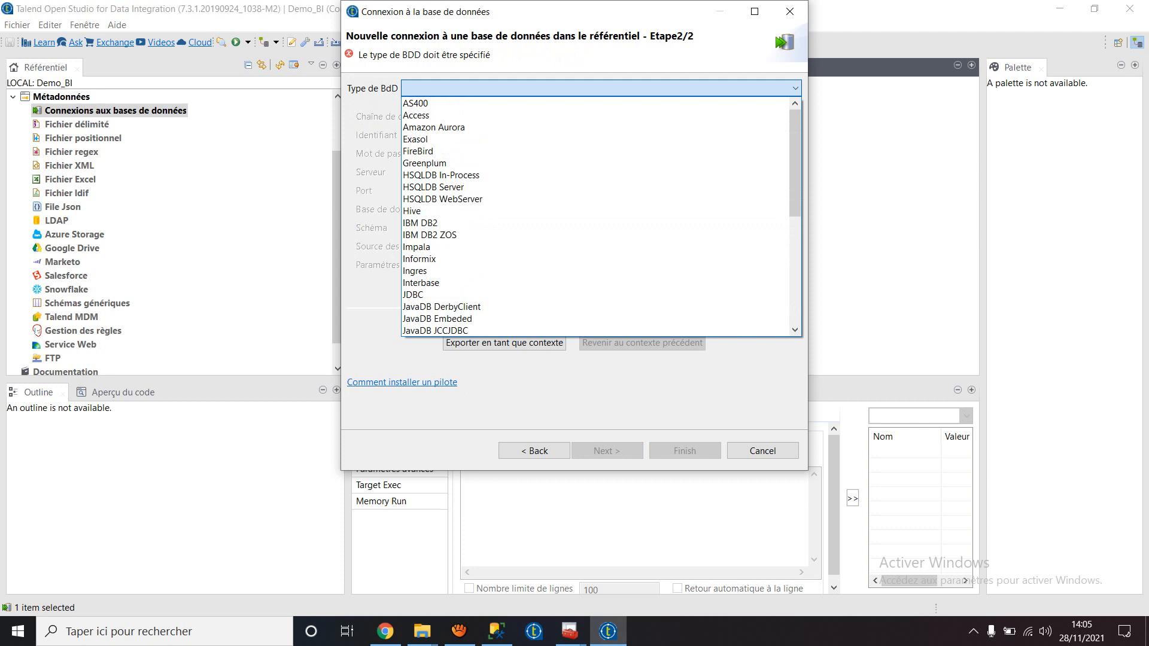
{"action": "key", "text": "Down"}
{"action": "key", "text": "Down"}
{"action": "key", "text": "Down"}
{"action": "key", "text": "Down"}
{"action": "key", "text": "Down"}
{"action": "key", "text": "Down"}
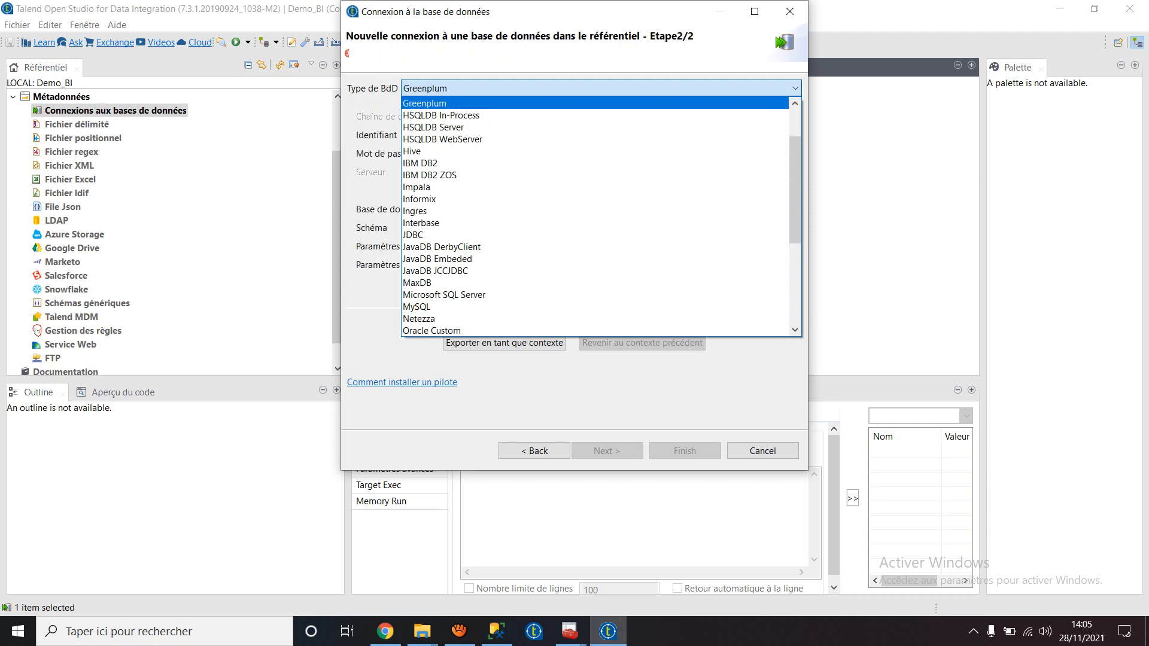
{"action": "key", "text": "Down"}
{"action": "key", "text": "Down"}
{"action": "key", "text": "Down"}
{"action": "key", "text": "Down"}
{"action": "key", "text": "Down"}
{"action": "key", "text": "Down"}
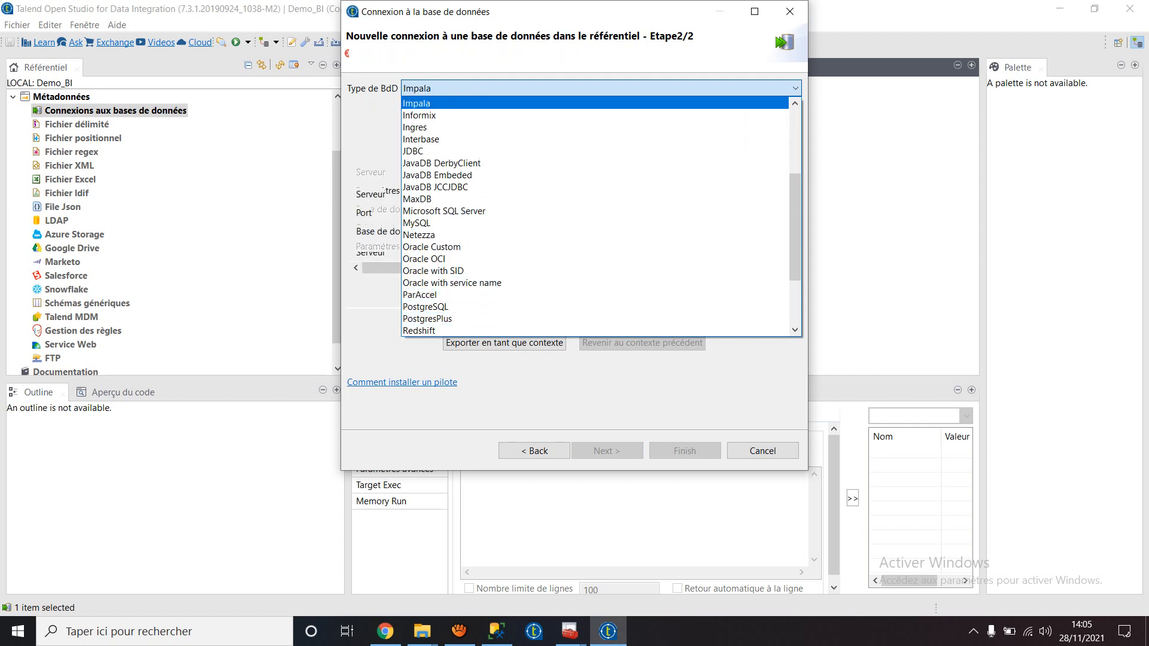
{"action": "key", "text": "Down"}
{"action": "key", "text": "Down"}
{"action": "key", "text": "Down"}
{"action": "key", "text": "Down"}
{"action": "key", "text": "Down"}
{"action": "key", "text": "Down"}
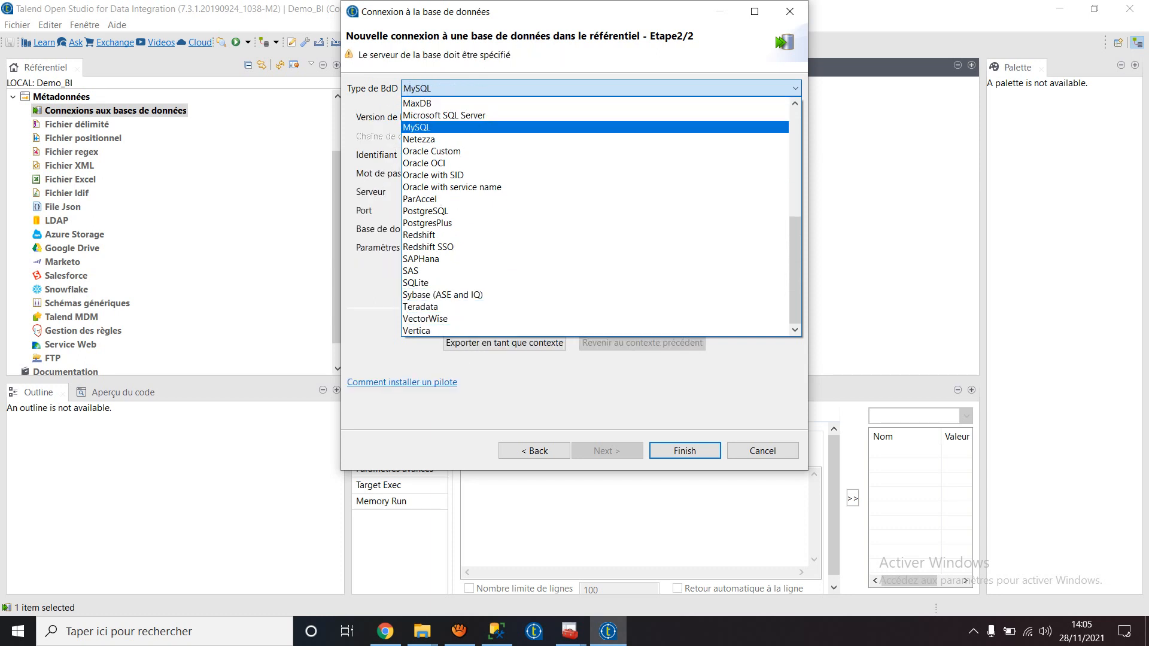
{"action": "key", "text": "Up"}
{"action": "key", "text": "Return"}
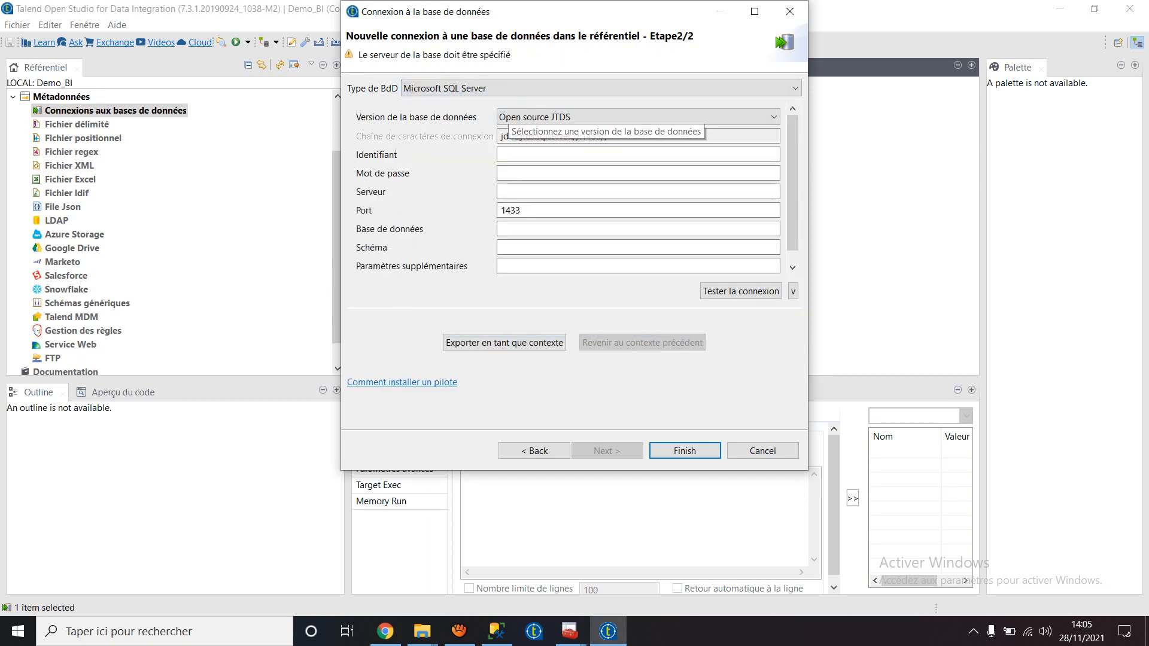
- Set the connection's port to 0 and test the connection, closing the missing modules list without installing anything
{"action": "left_click", "coordinate": [638, 266]}
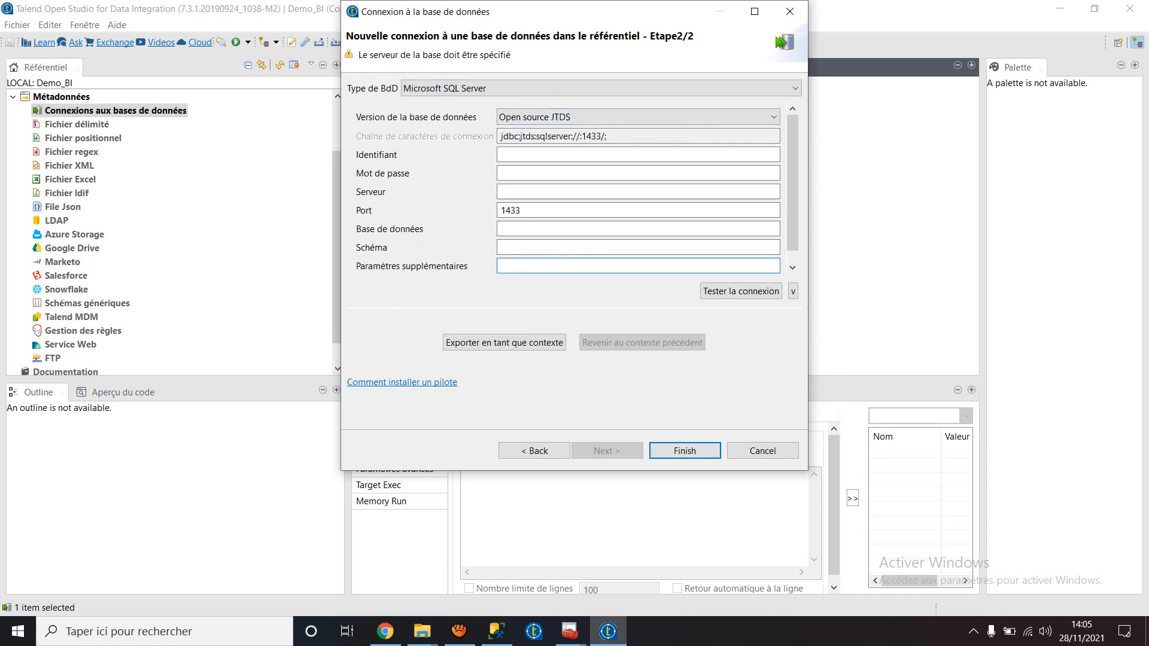
{"action": "left_click_drag", "start_coordinate": [527, 210], "coordinate": [499, 211]}
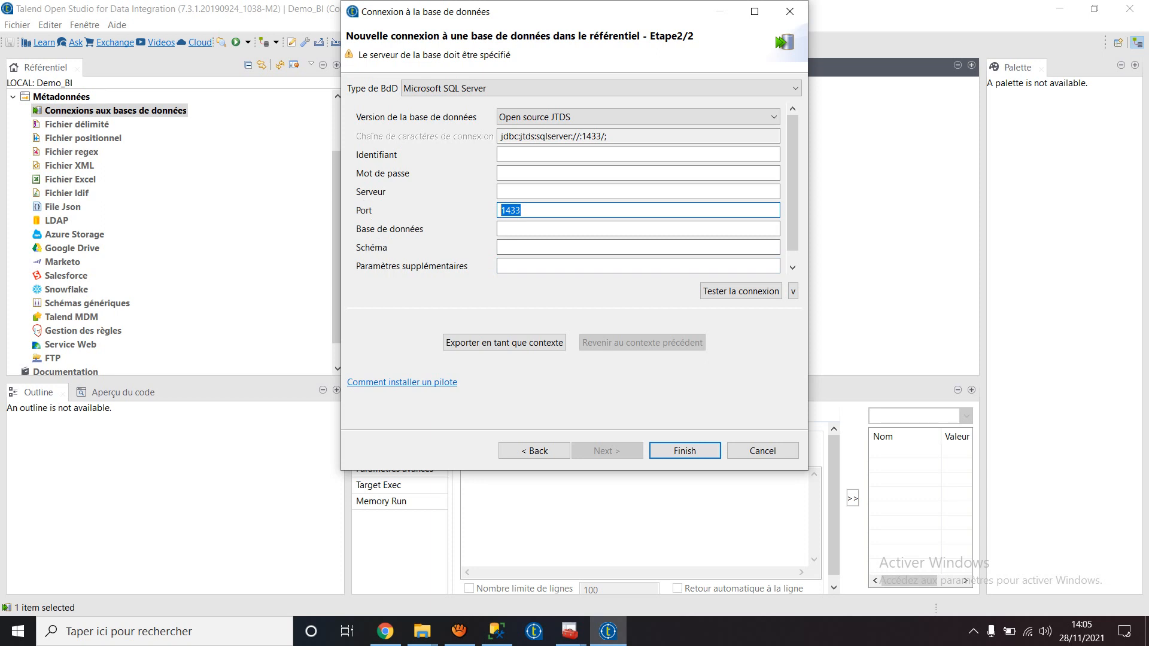
{"action": "type", "text": "0"}
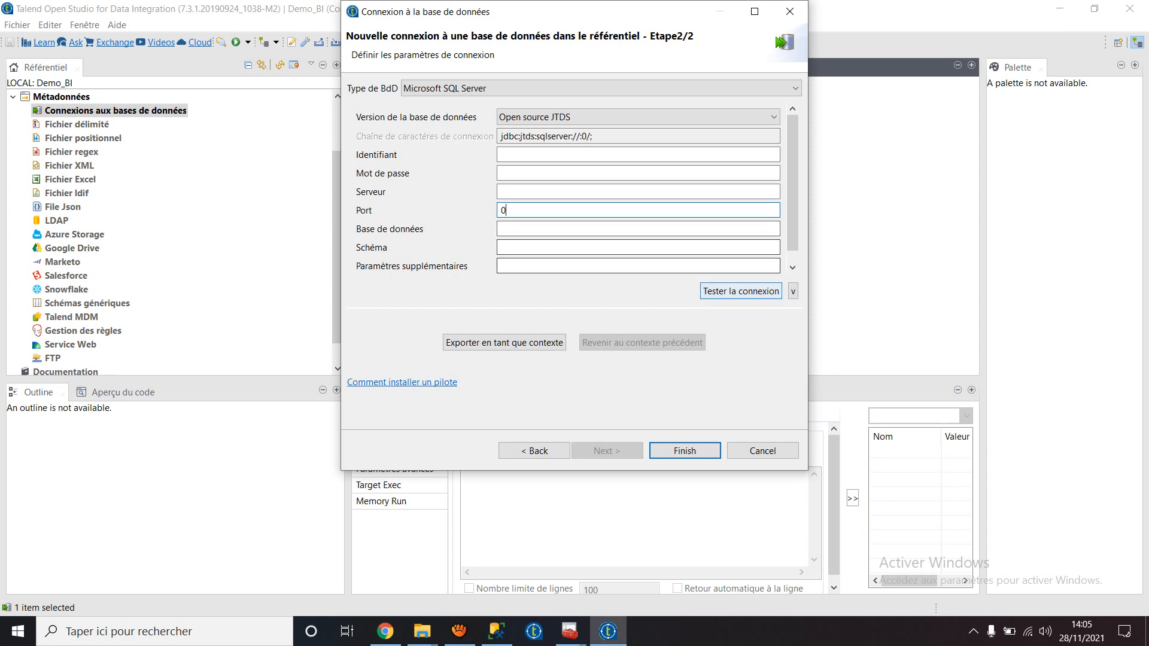
{"action": "left_click", "coordinate": [740, 290]}
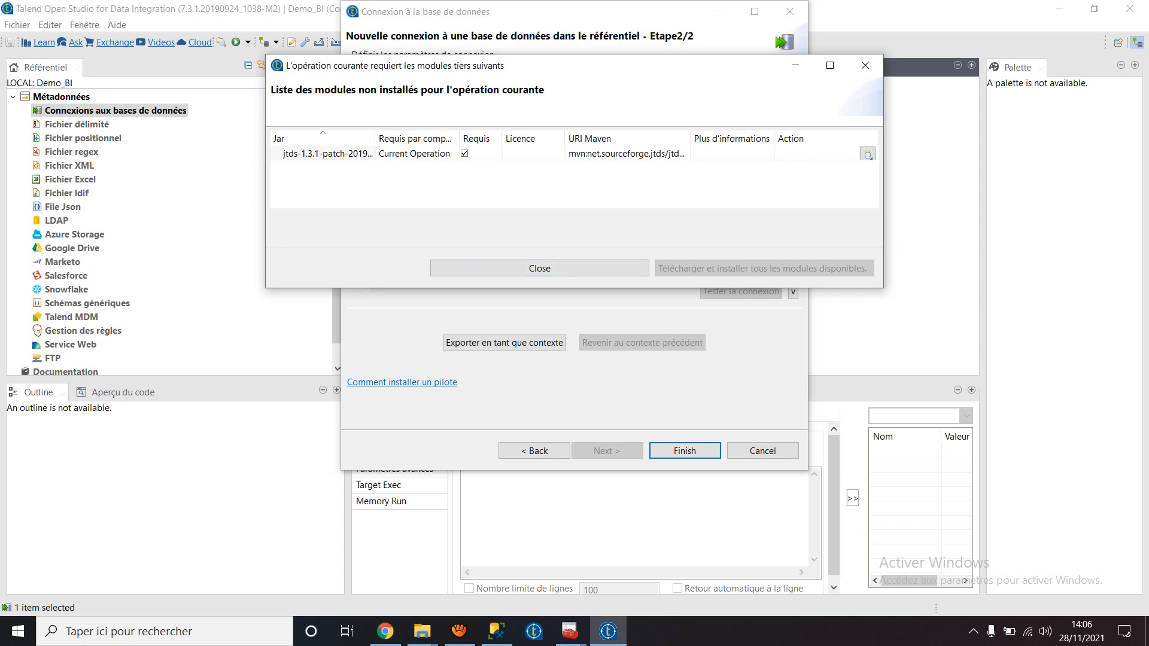
{"action": "left_click", "coordinate": [539, 268]}
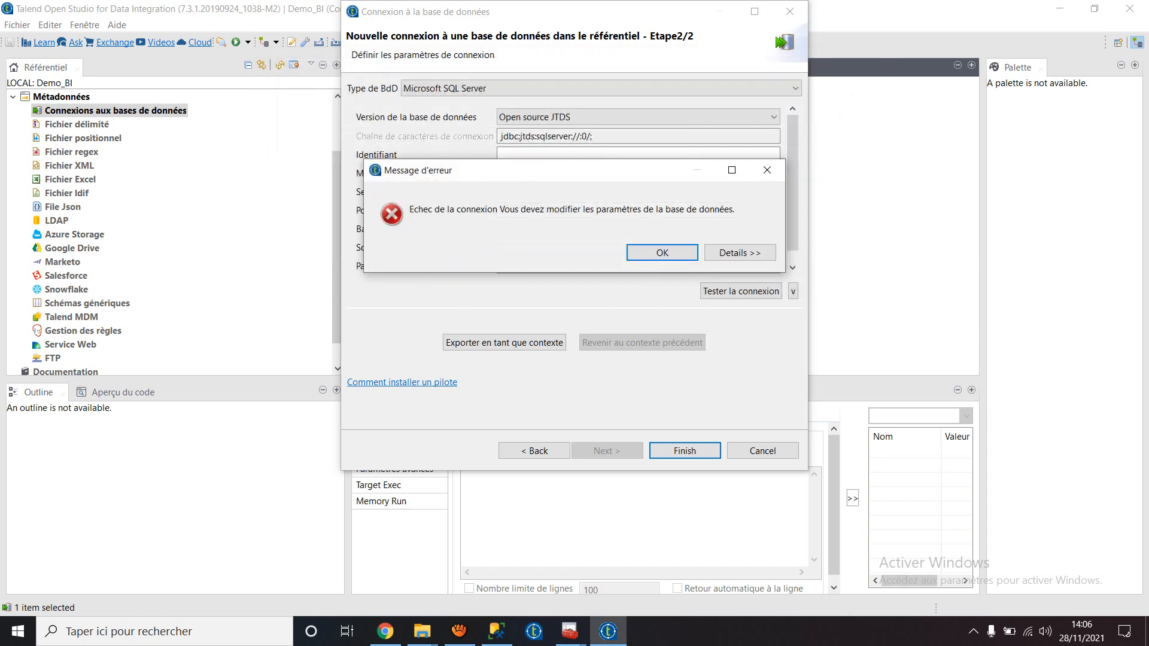
{"action": "key", "text": "Return"}
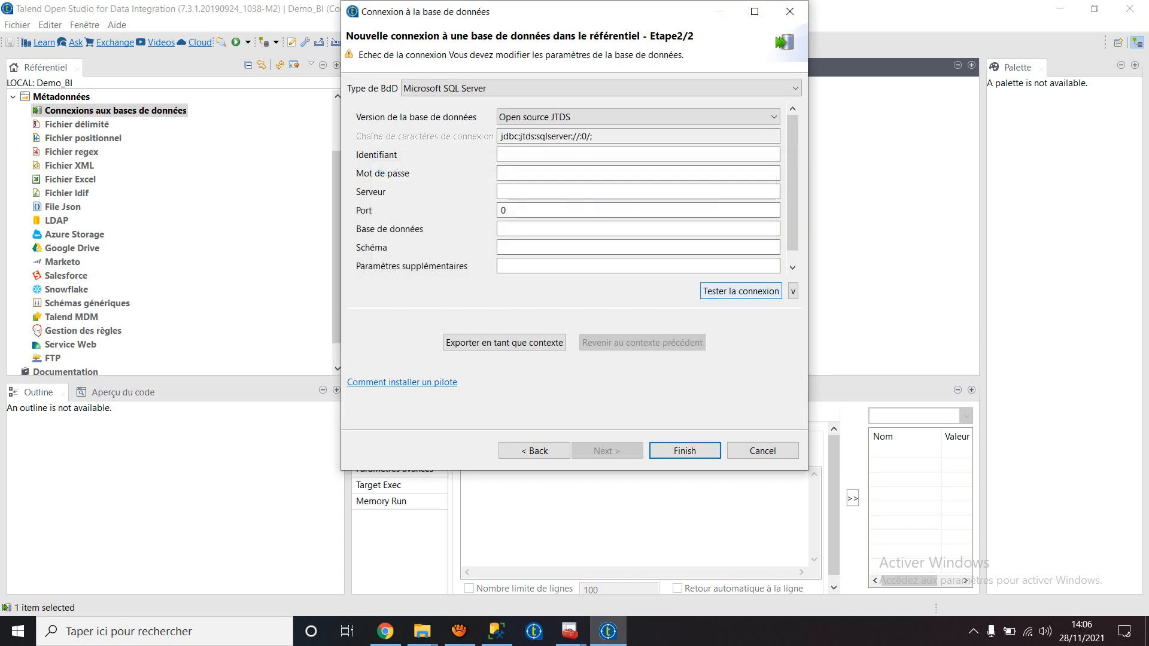
- Test the connection again and supply the missing jtds driver module with the jtds-1.3.1 jar from the jtds-1.3.1-dist folder in Téléchargements
{"action": "left_click", "coordinate": [741, 291]}
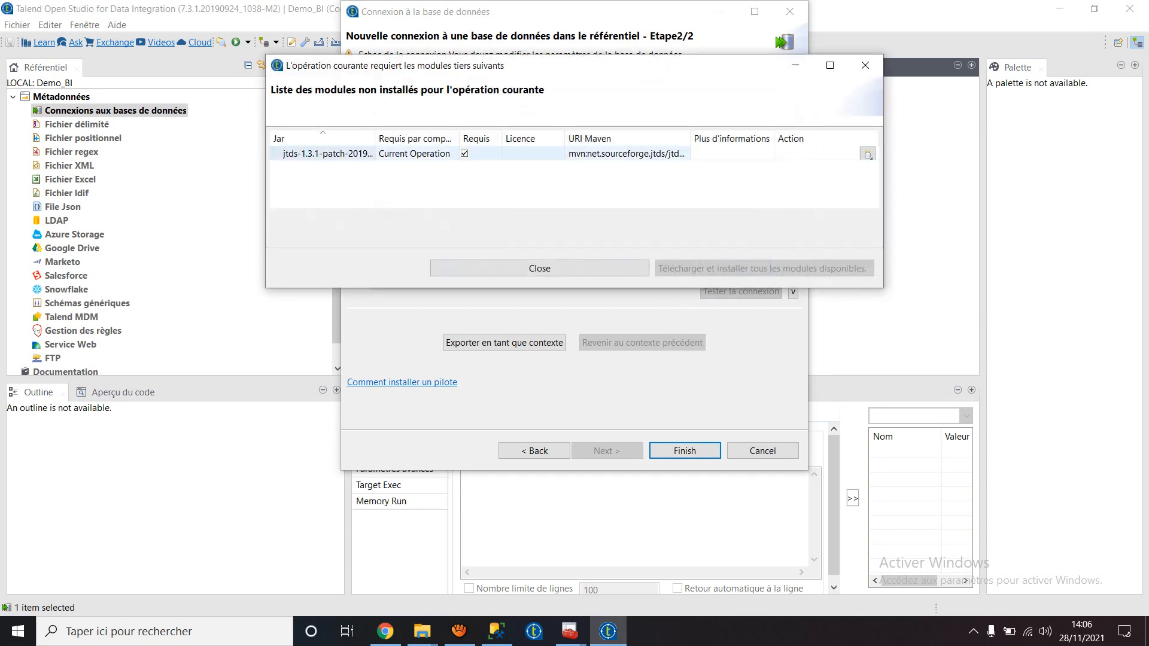
{"action": "left_click", "coordinate": [414, 154]}
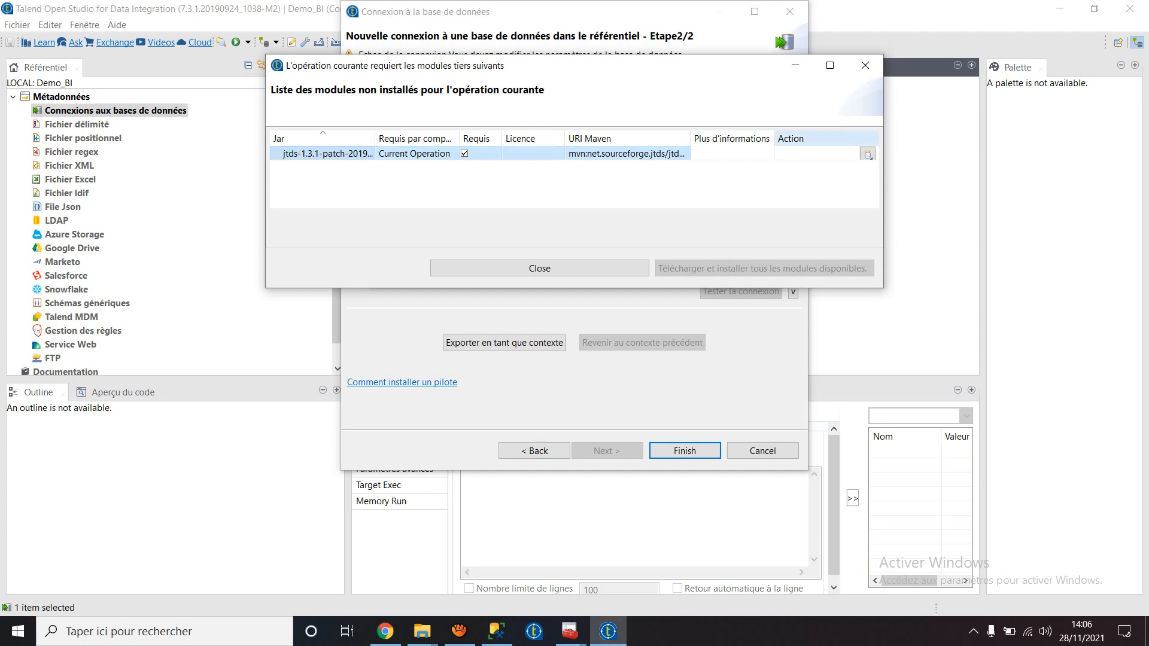
{"action": "left_click", "coordinate": [867, 153]}
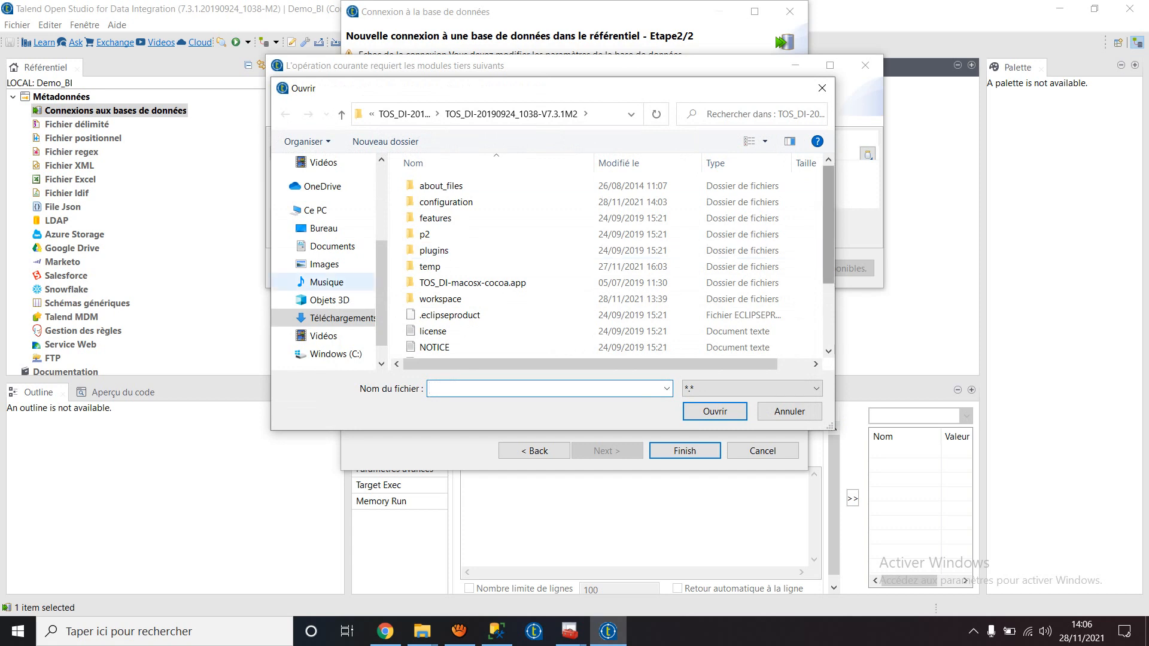
{"action": "left_click", "coordinate": [338, 318]}
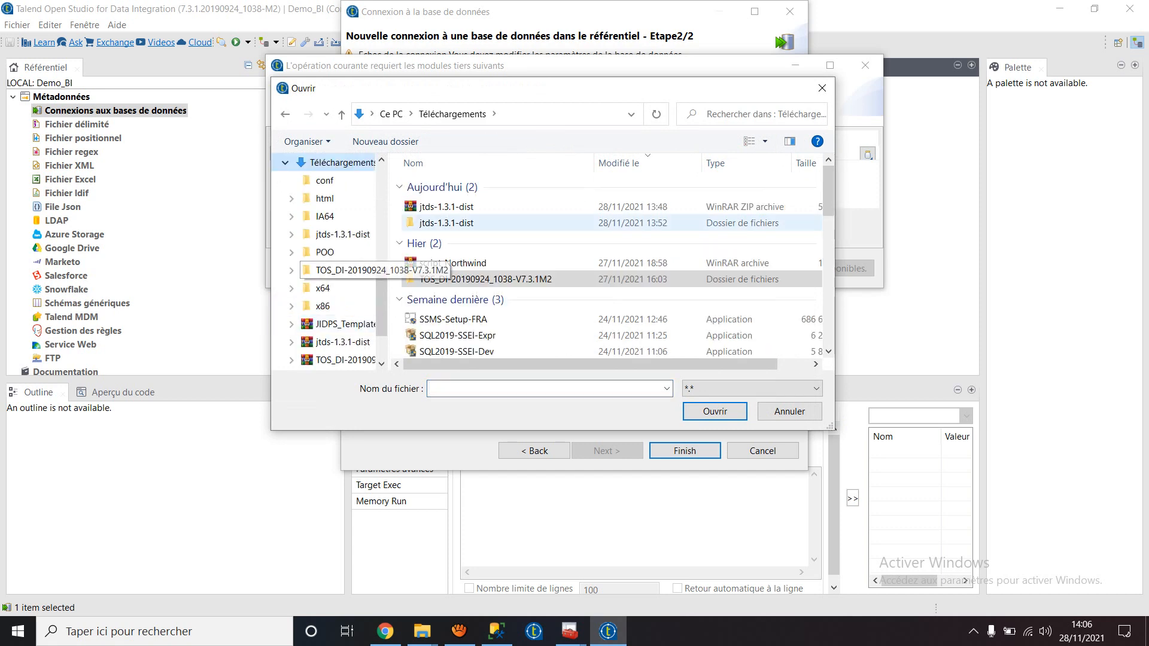
{"action": "double_click", "coordinate": [446, 222]}
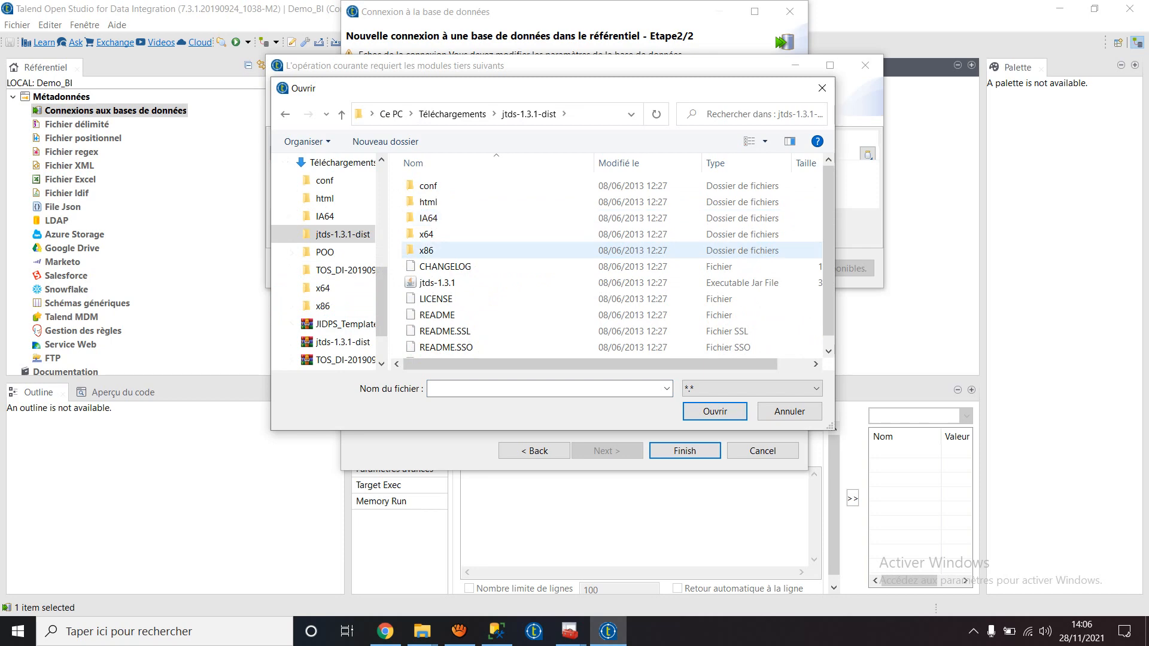
{"action": "double_click", "coordinate": [436, 282]}
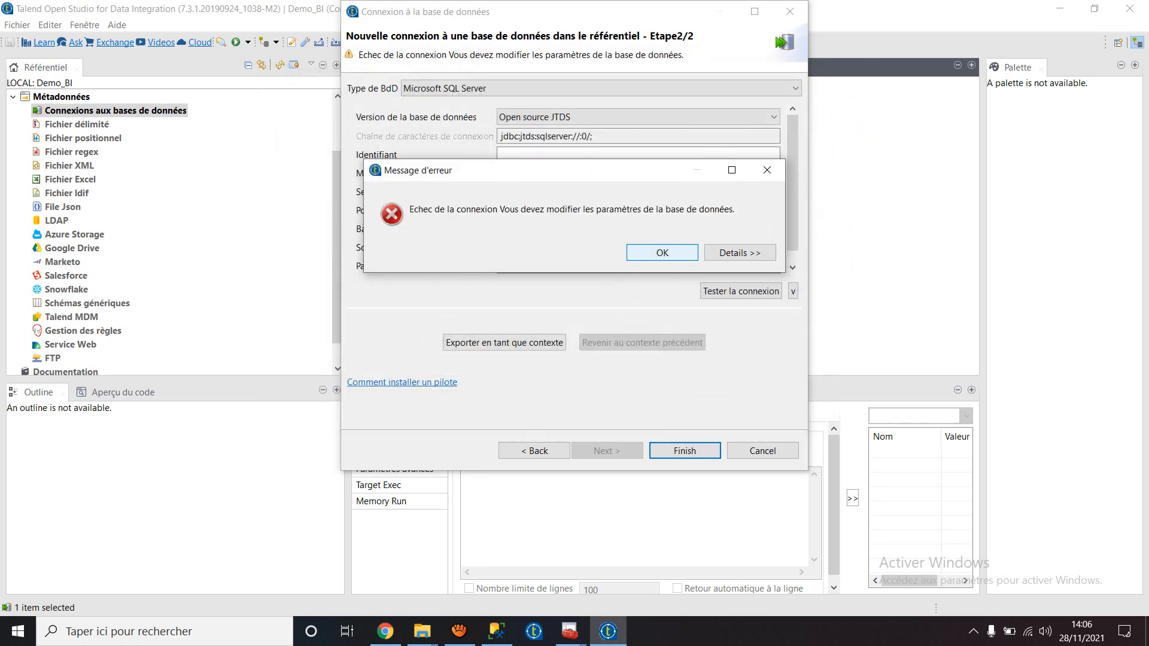
{"action": "key", "text": "Return"}
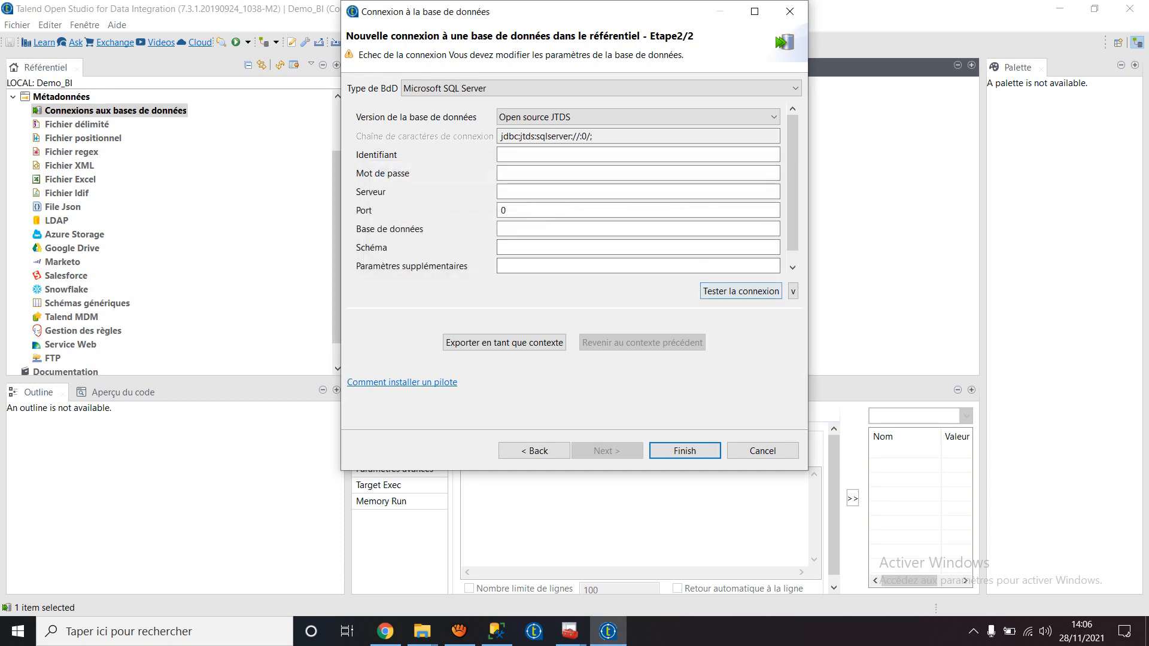
- Retest the database connection with the jtds jar supplied and dismiss the resulting message
{"action": "key", "text": "Return"}
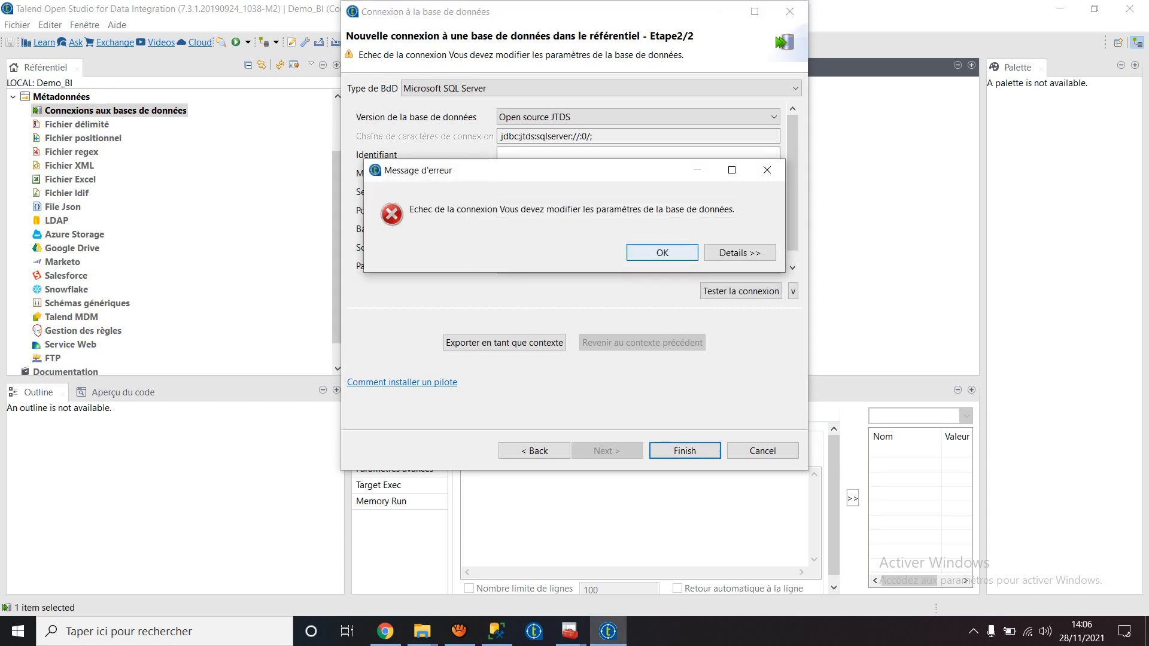
{"action": "key", "text": "Return"}
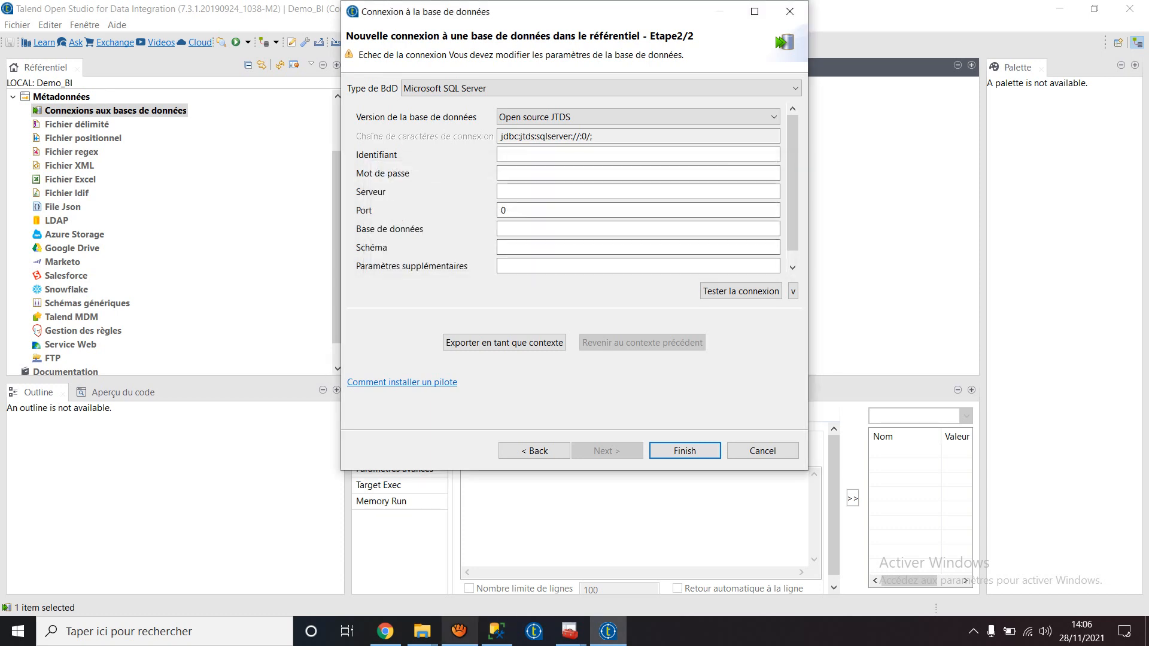
{"action": "left_click", "coordinate": [459, 631]}
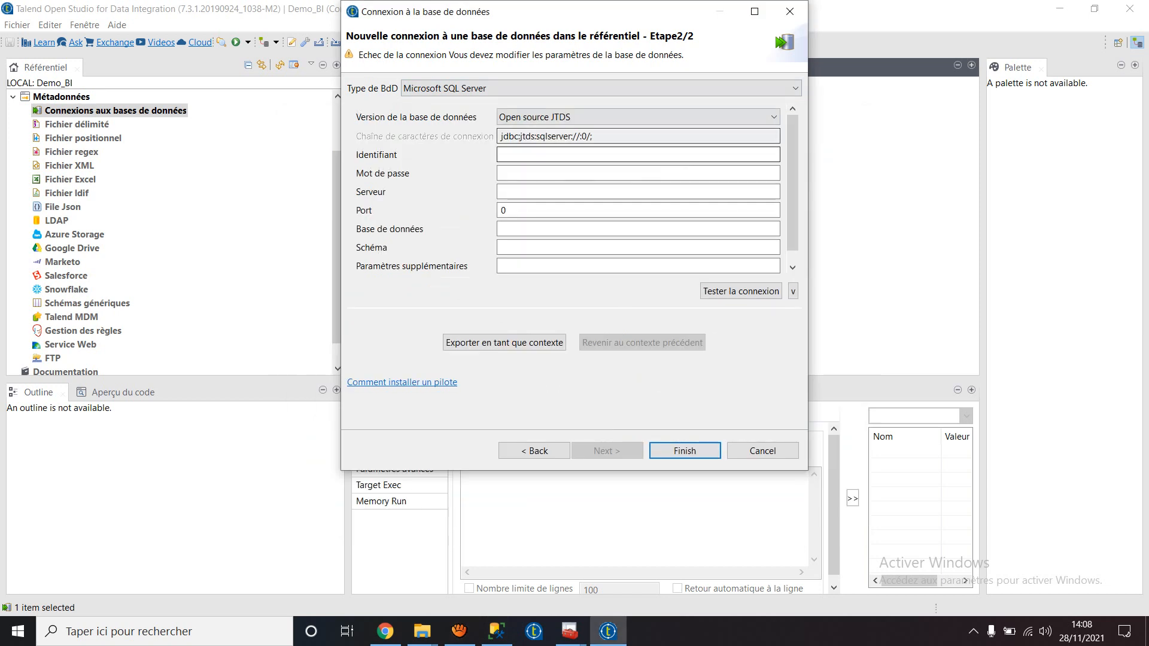
- Enter the SQL Server instance name as the connection's server (Serveur)
{"action": "left_click", "coordinate": [638, 192]}
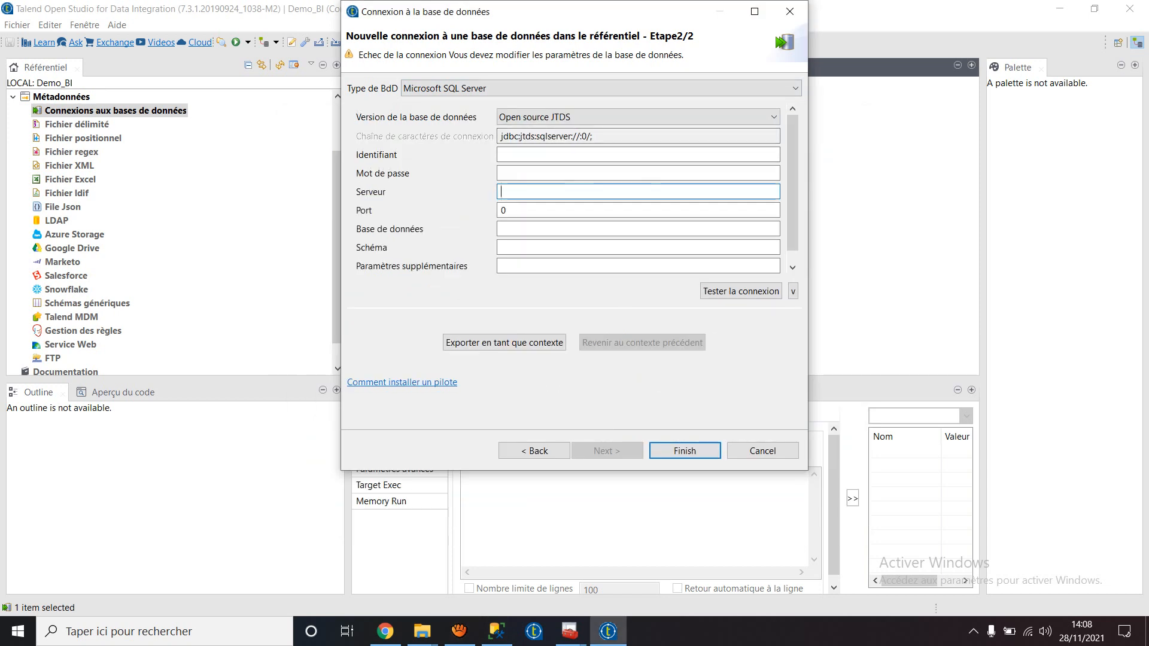
{"action": "type", "text": "SQL"}
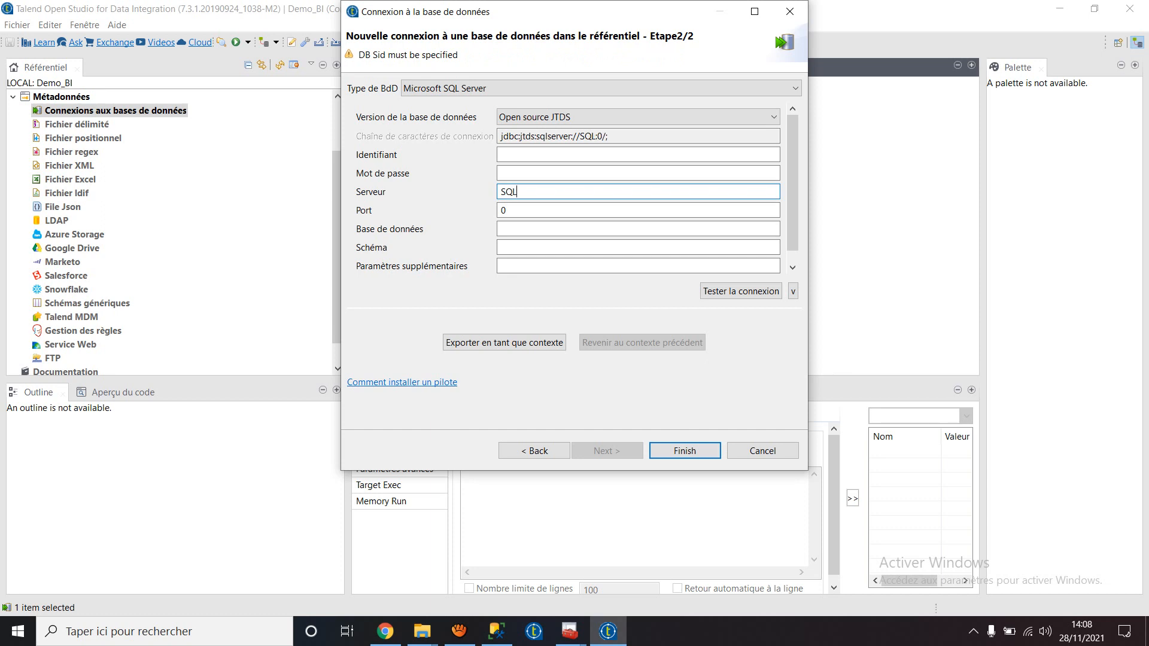
{"action": "type", "text": "EXPMEKAHLIA"}
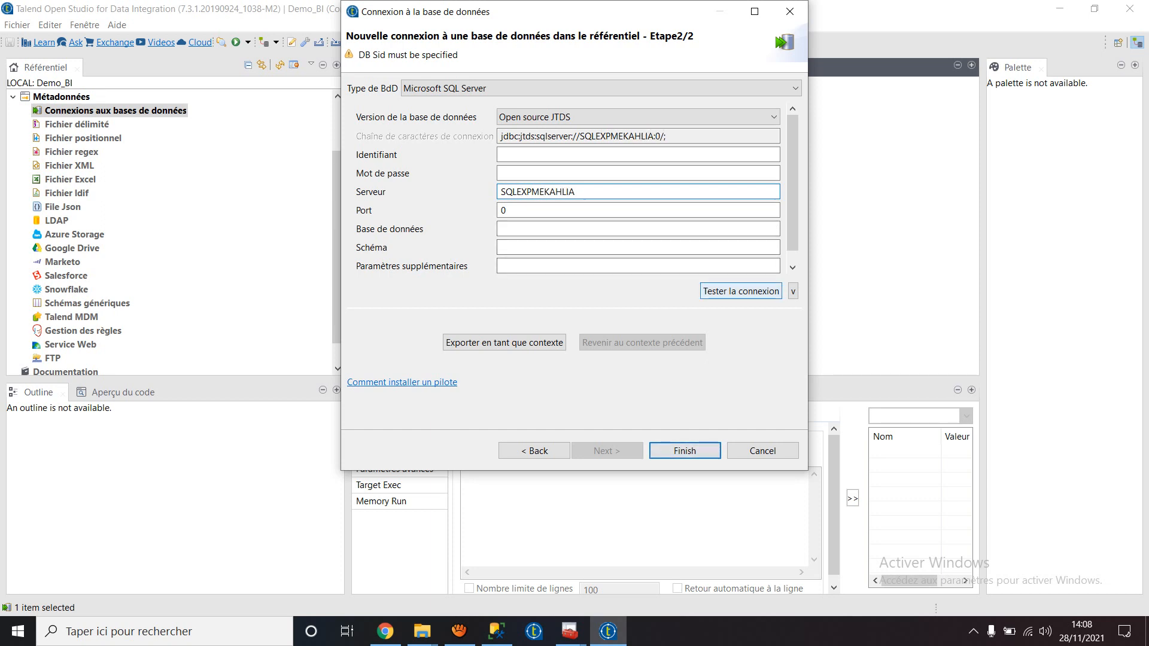
- Test the connection with the server name filled in and examine the full details of the error message
{"action": "left_click", "coordinate": [741, 291]}
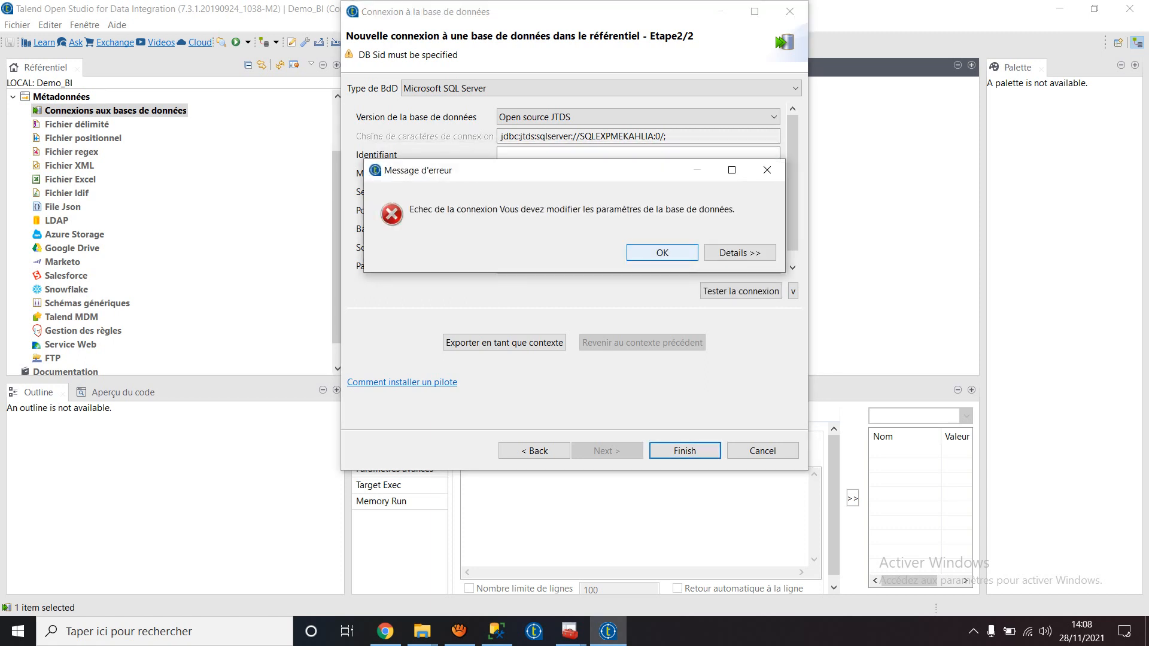
{"action": "key", "text": "Tab"}
{"action": "key", "text": "Return"}
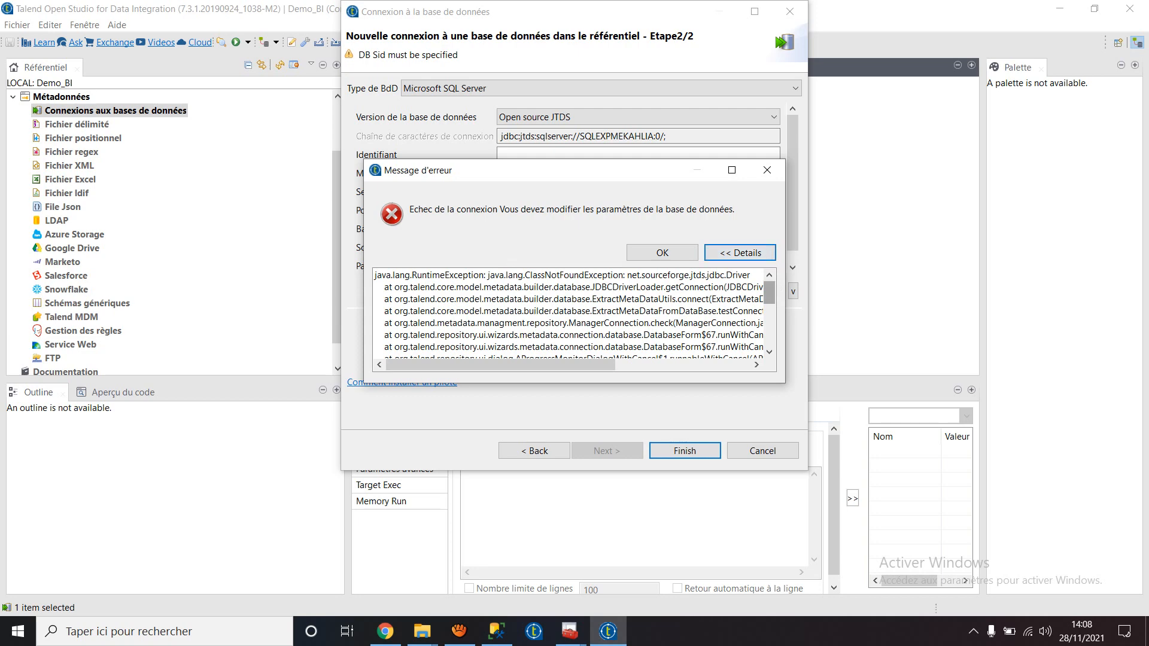
{"action": "scroll", "coordinate": [568, 311], "scroll_direction": "down", "scroll_amount": 10}
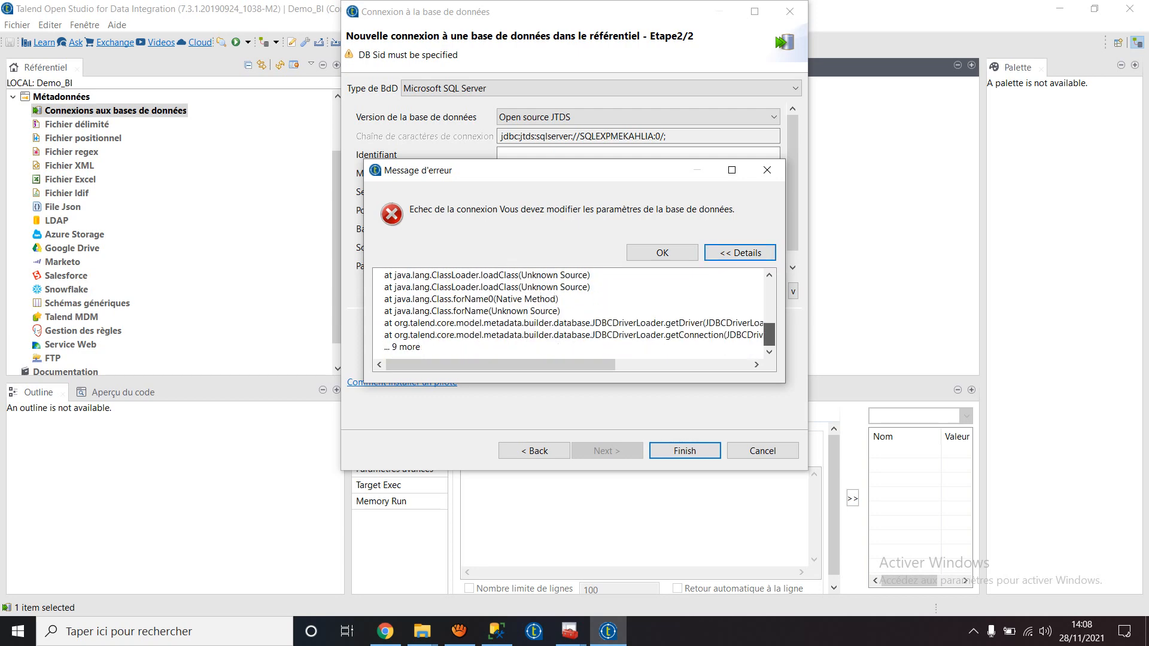
{"action": "scroll", "coordinate": [568, 312], "scroll_direction": "up", "scroll_amount": 10}
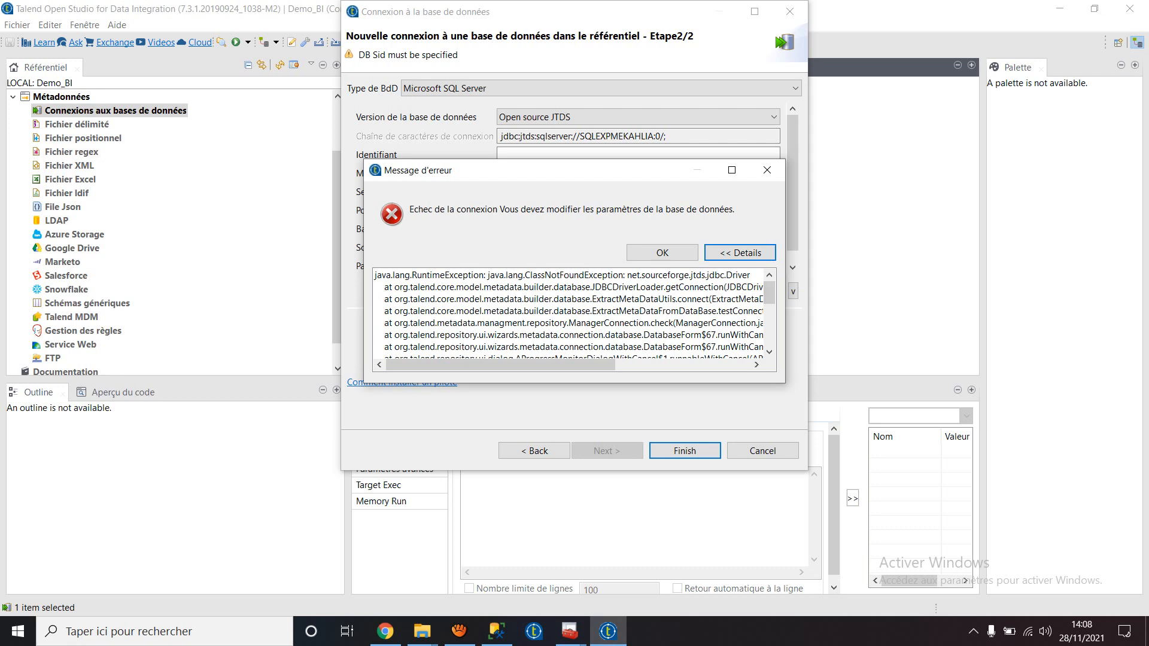
{"action": "mouse_move", "coordinate": [496, 365]}
{"action": "left_mouse_down"}
{"action": "mouse_move", "coordinate": [587, 364]}
{"action": "mouse_move", "coordinate": [496, 365]}
{"action": "left_mouse_up"}
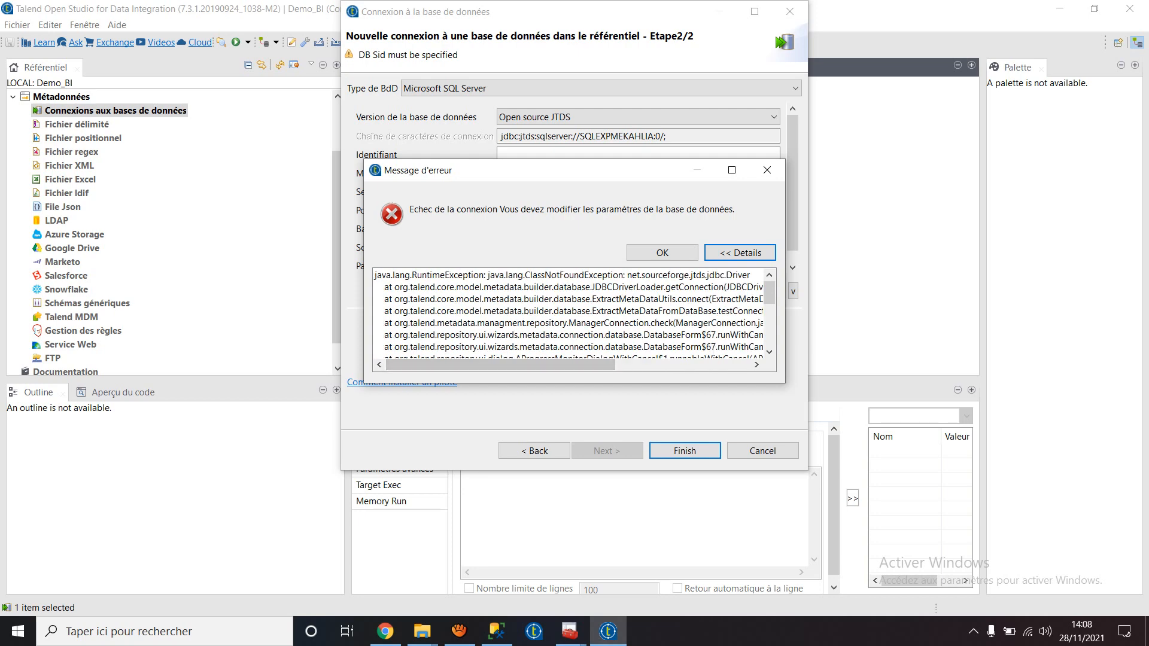
{"action": "left_click", "coordinate": [508, 288]}
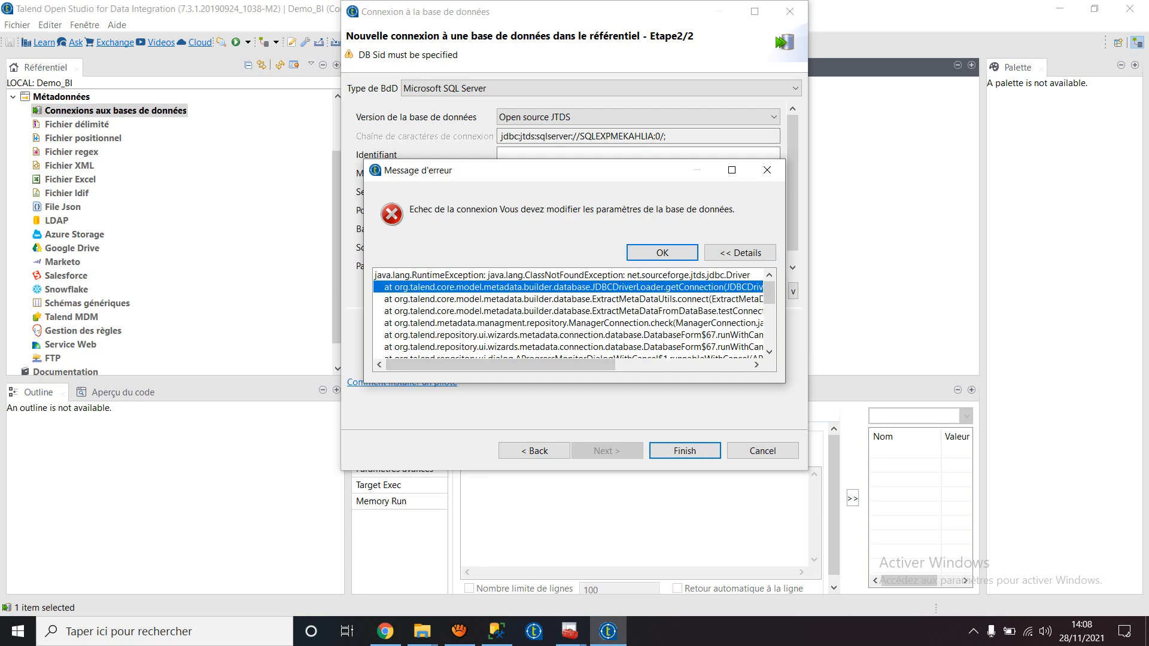
- Close the error message and finish the wizard to save the SQL Server connection in the repository
{"action": "left_click", "coordinate": [662, 252]}
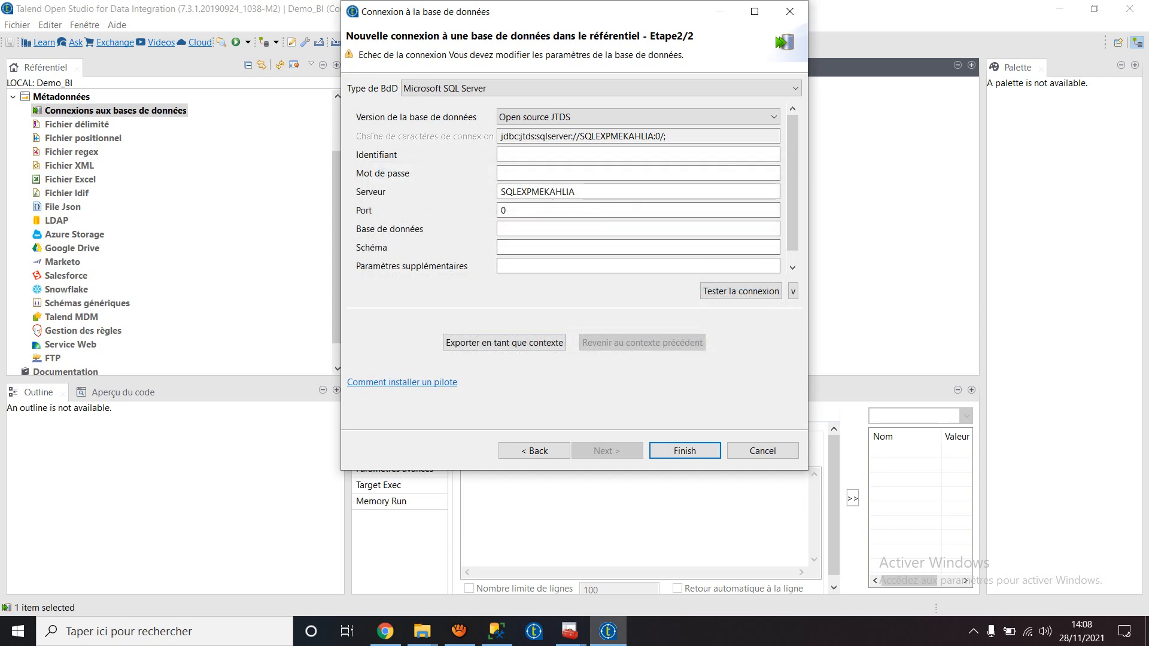
{"action": "left_click", "coordinate": [684, 451]}
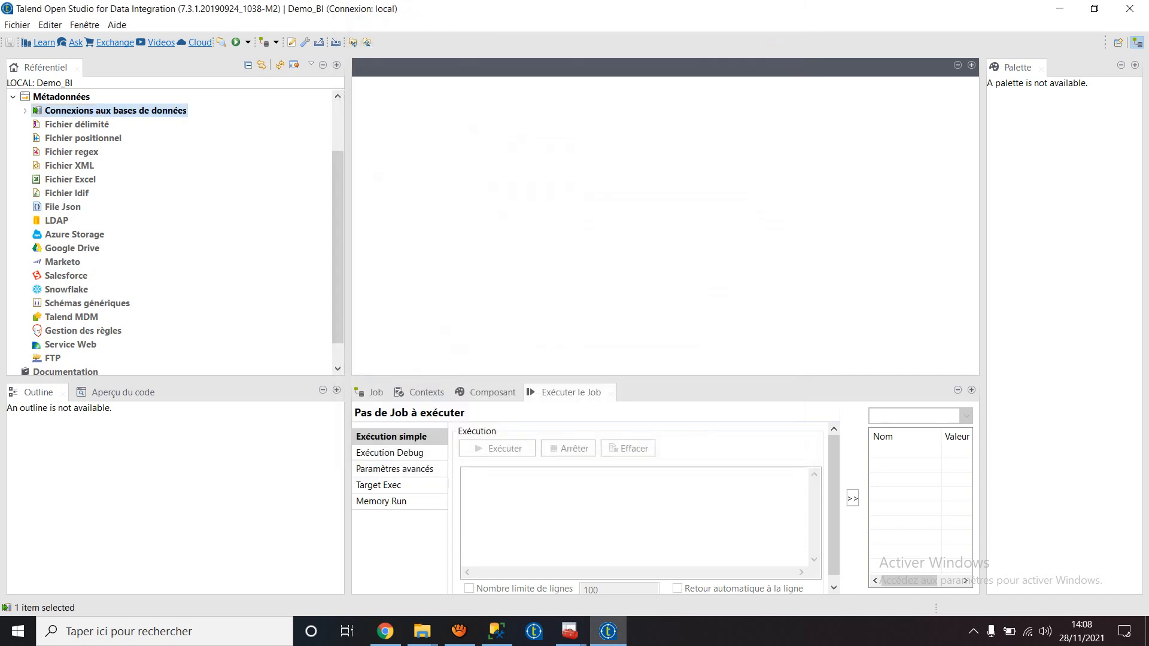